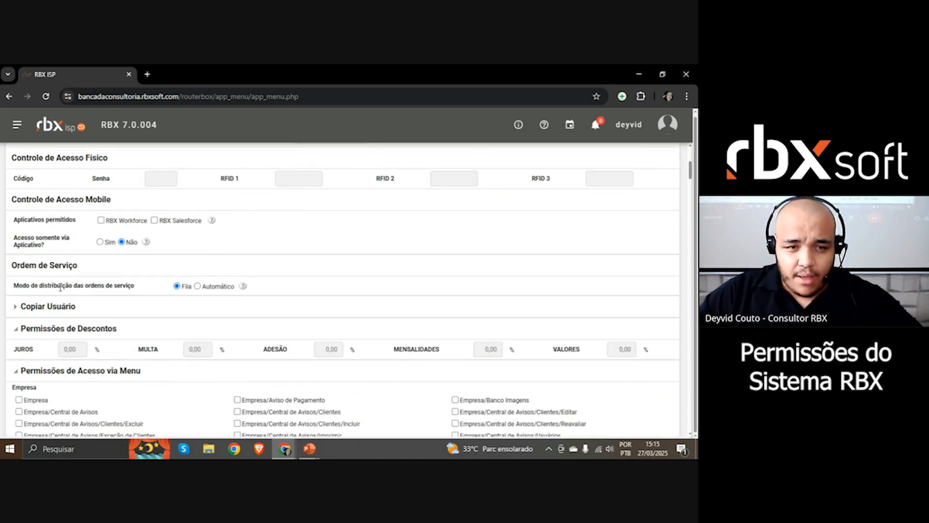
Return to the system users list and reopen the webinar user's record for editing at its permission sections.
scroll(60, 287, "down", 8)
scroll(68, 265, "up", 8)
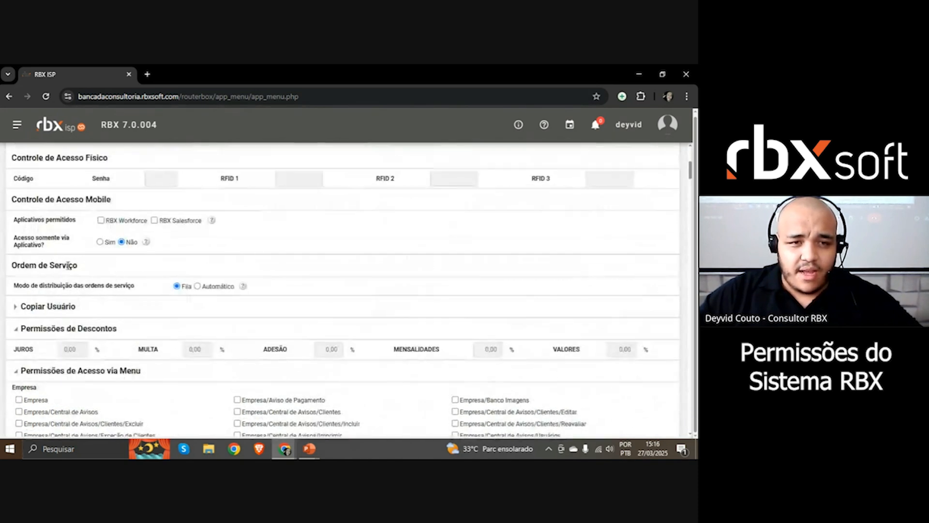
scroll(214, 242, "up", 5)
left_click(664, 187)
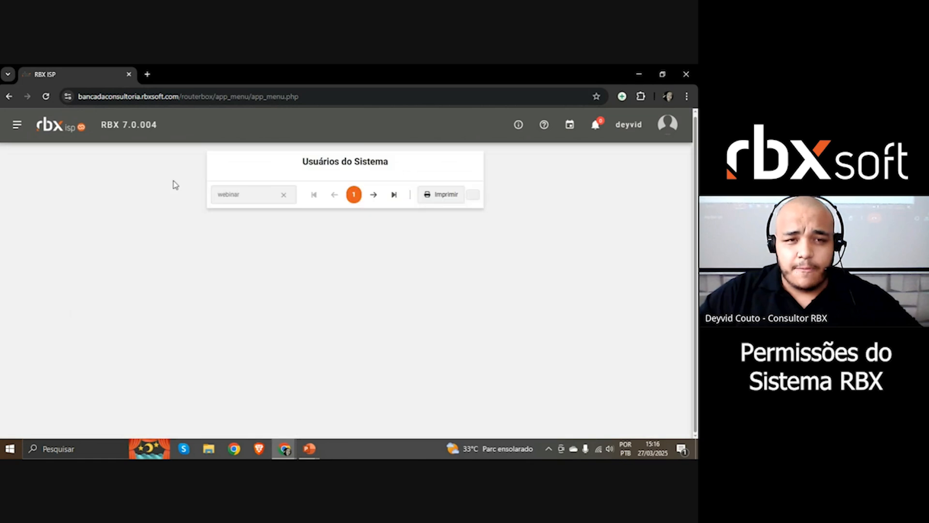
left_click(30, 232)
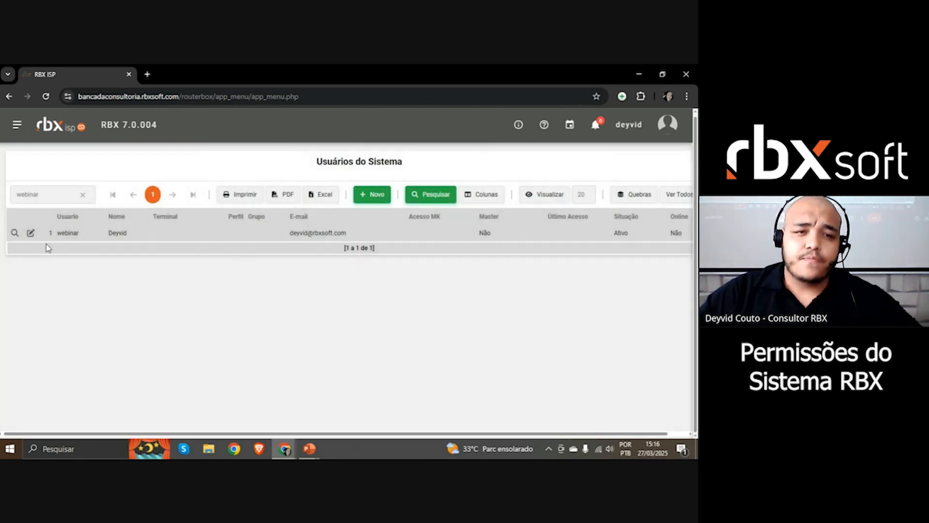
scroll(29, 279, "down", 5)
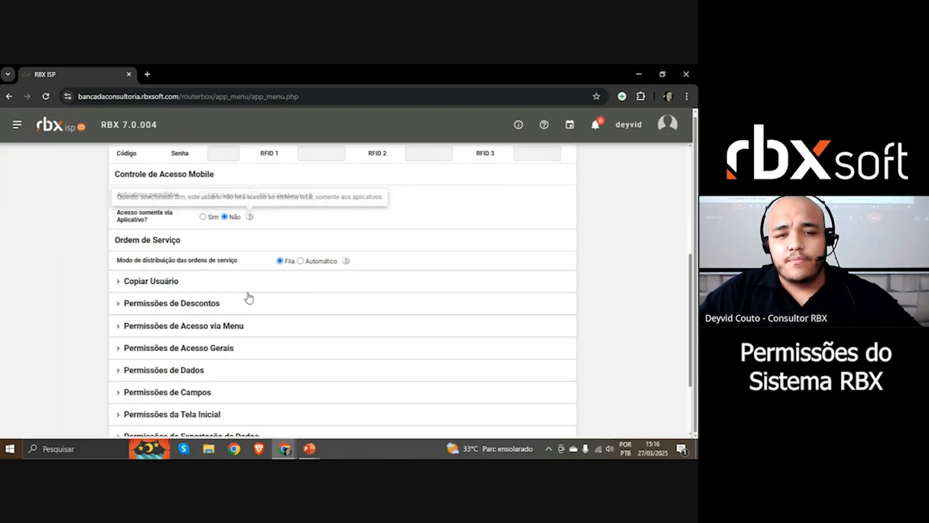
Review the interest and penalty limits under Permissões de Descontos, leaving the section collapsed.
left_click(185, 278)
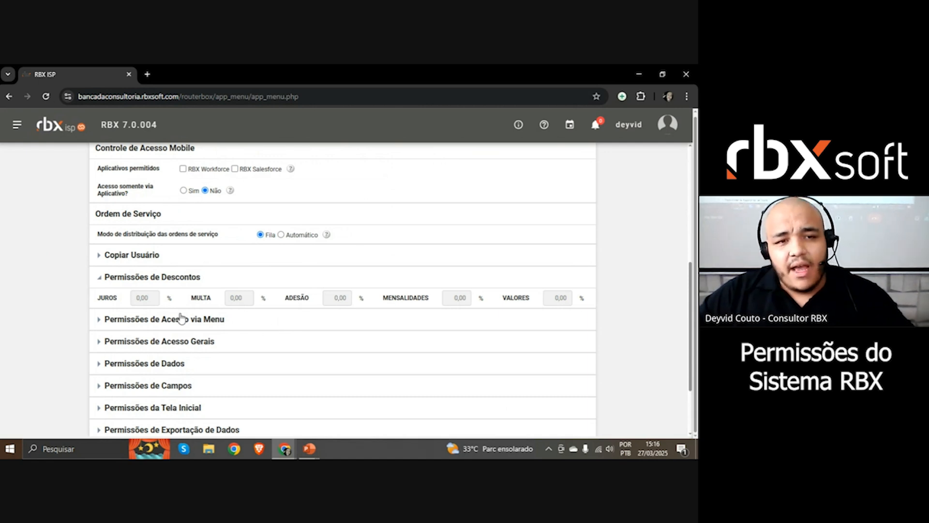
left_click(158, 299)
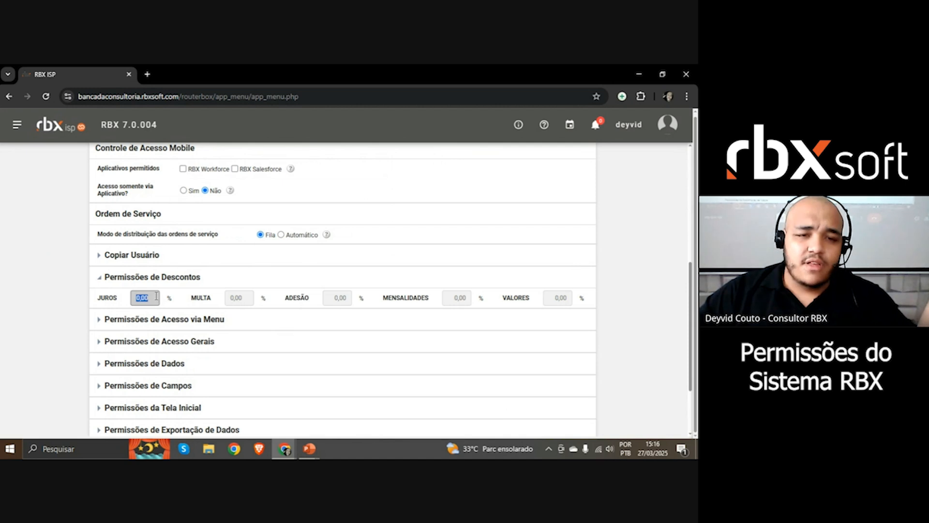
left_click(238, 300)
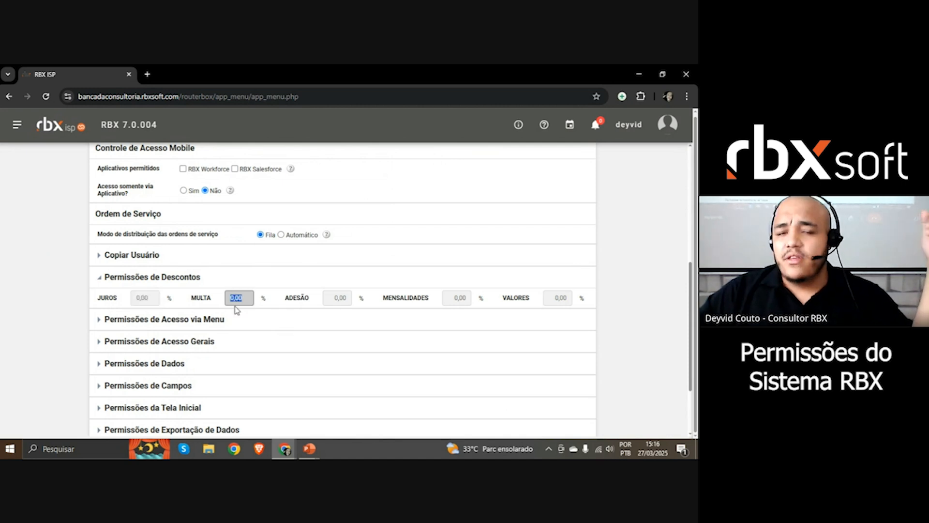
left_click(359, 281)
left_click(357, 281)
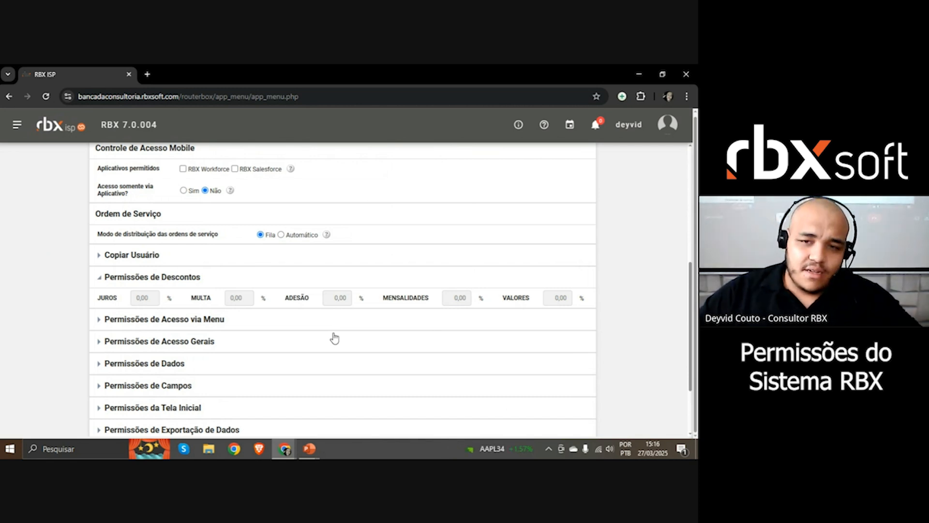
left_click(191, 277)
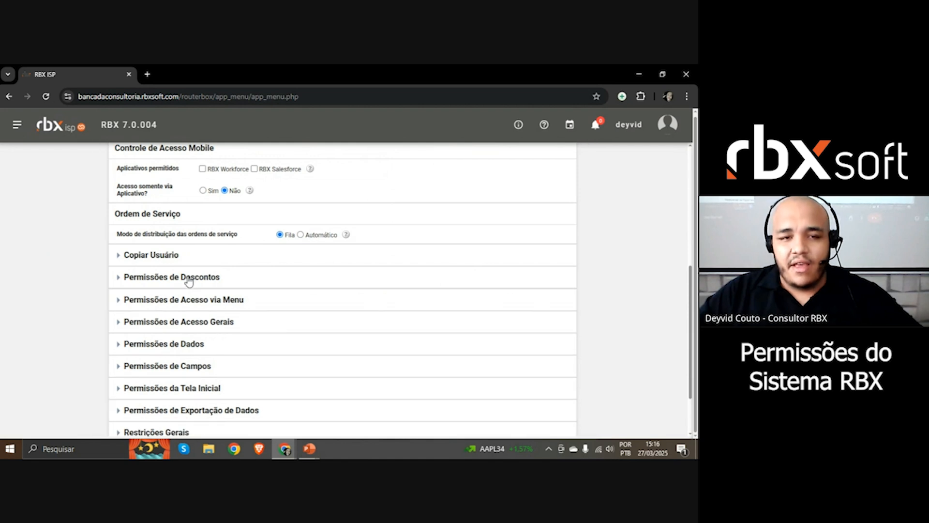
Expand Permissões de Acesso via Menu and examine its permission groups from Empresa through Monitor.
left_click(143, 303)
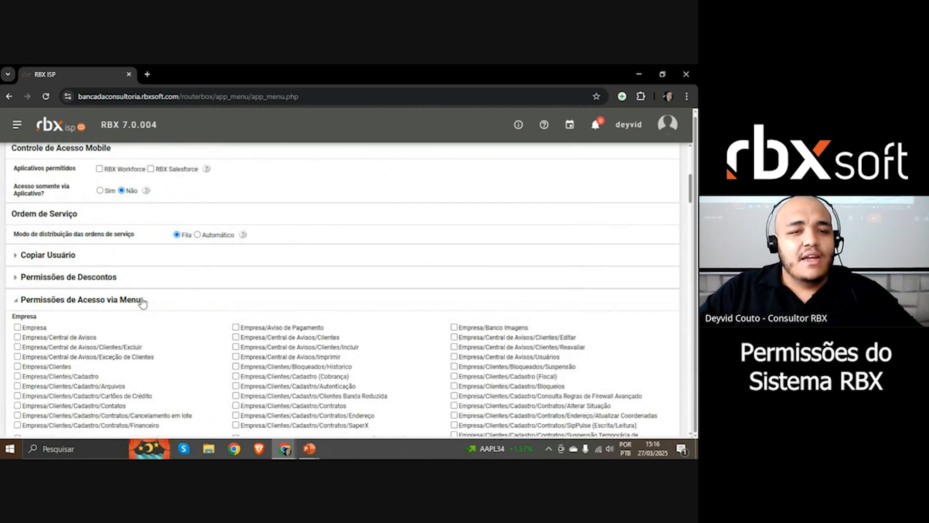
scroll(222, 249, "down", 2)
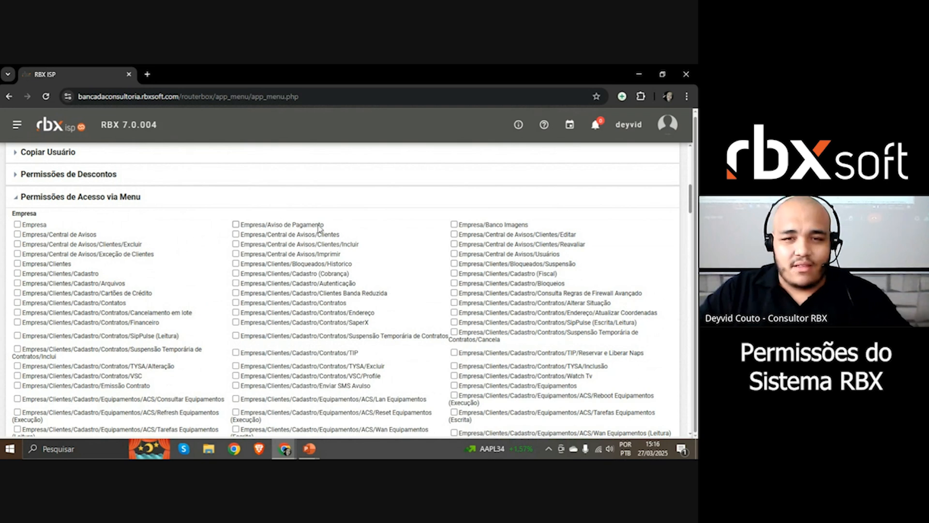
scroll(339, 198, "down", 12)
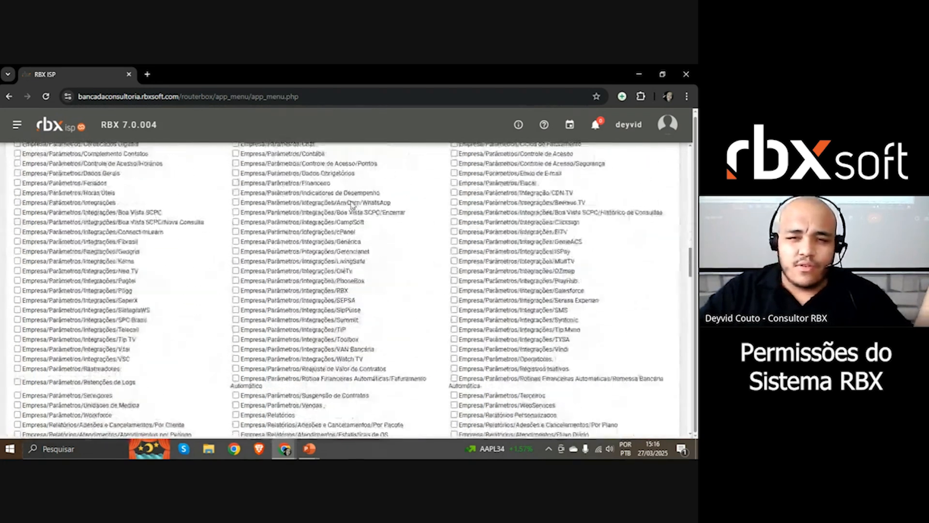
scroll(351, 205, "down", 10)
scroll(355, 213, "up", 7)
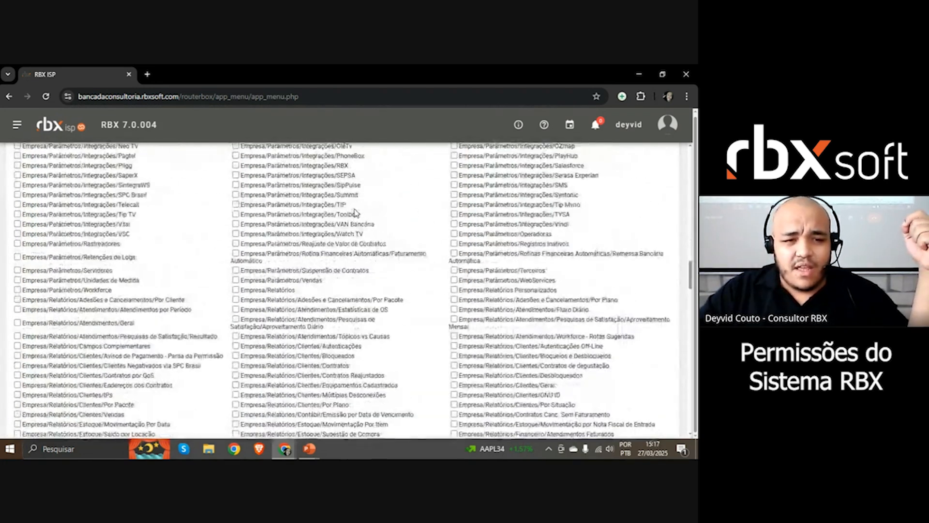
scroll(356, 213, "down", 12)
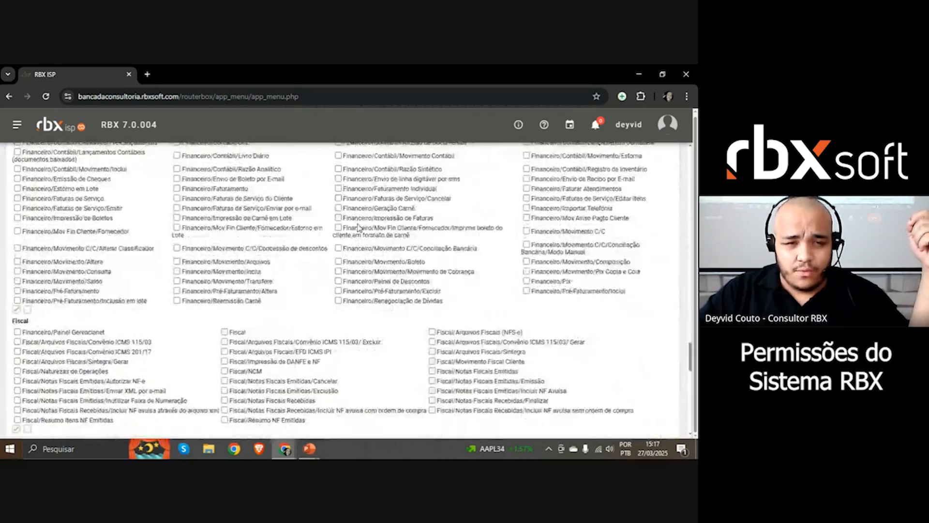
scroll(358, 228, "down", 12)
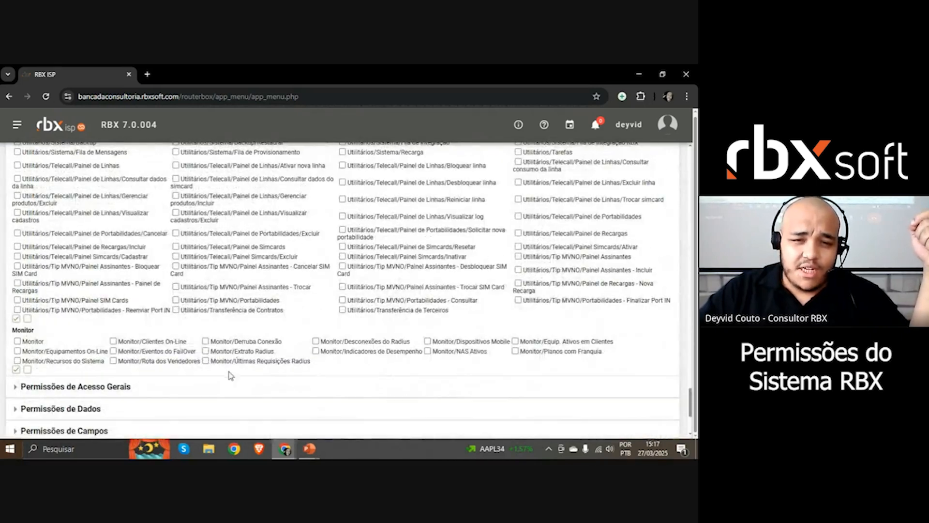
scroll(231, 375, "up", 15)
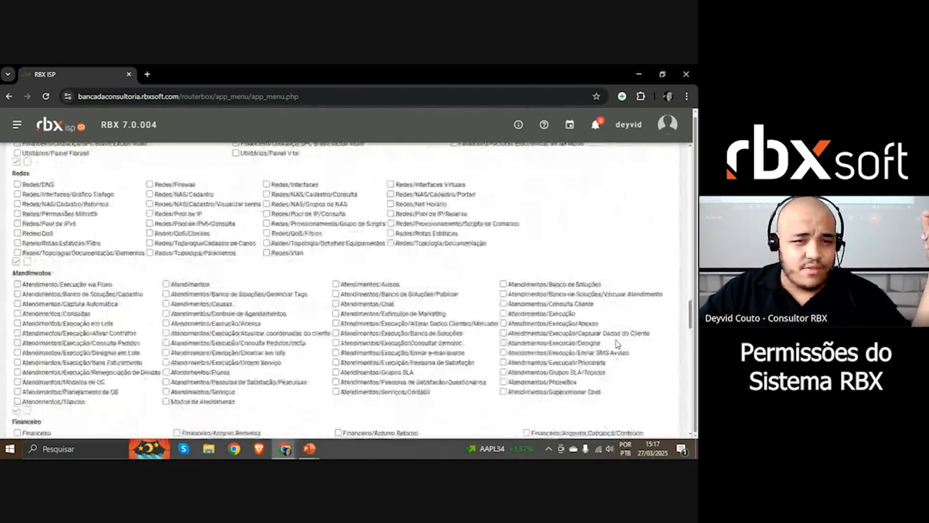
scroll(618, 344, "up", 15)
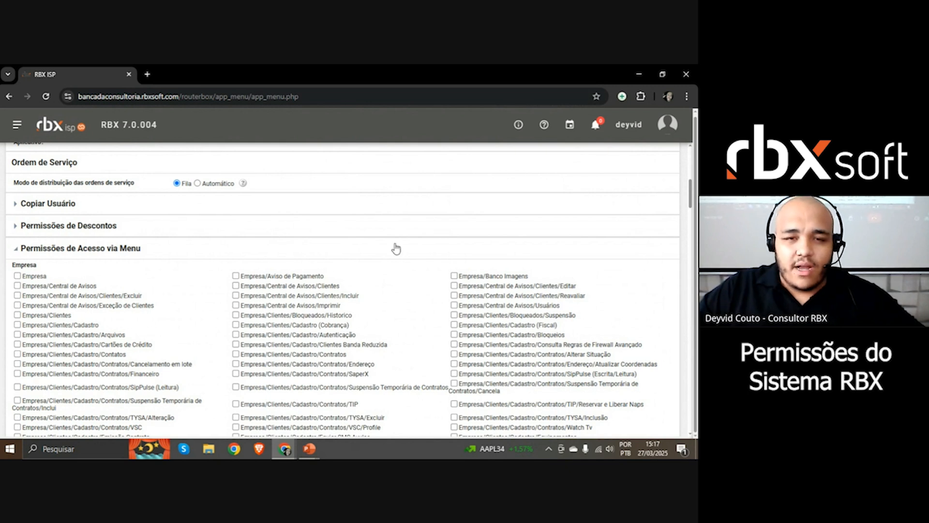
Search the page for "clientes" and enable the Empresa/Clientes menu permission.
key("ctrl+f")
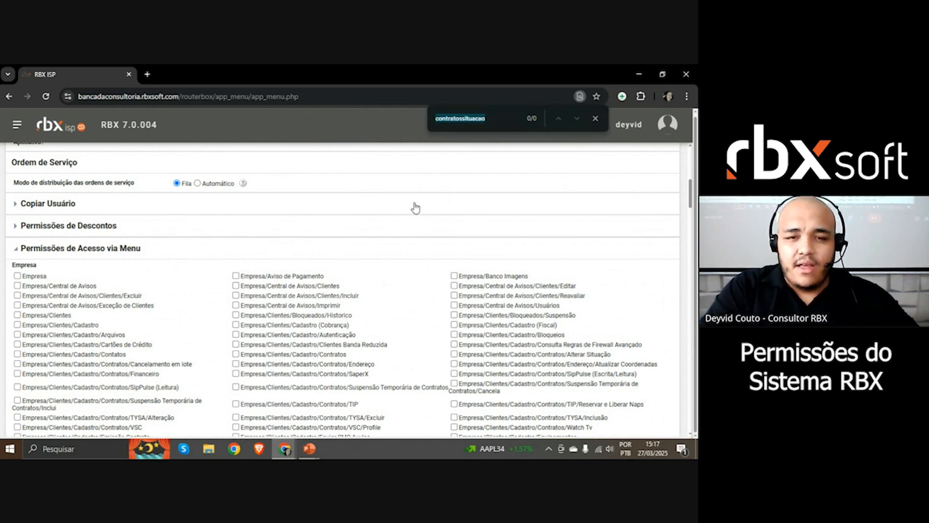
type("clientes")
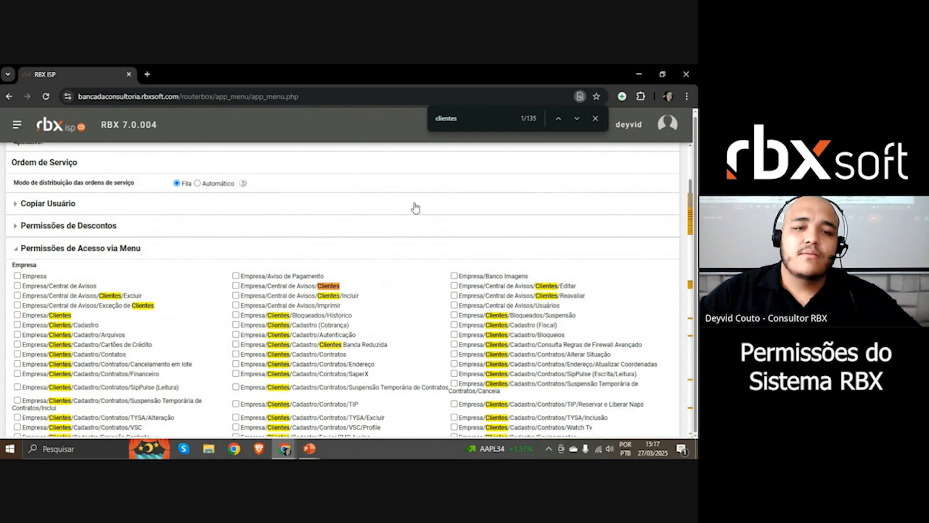
left_click(54, 315)
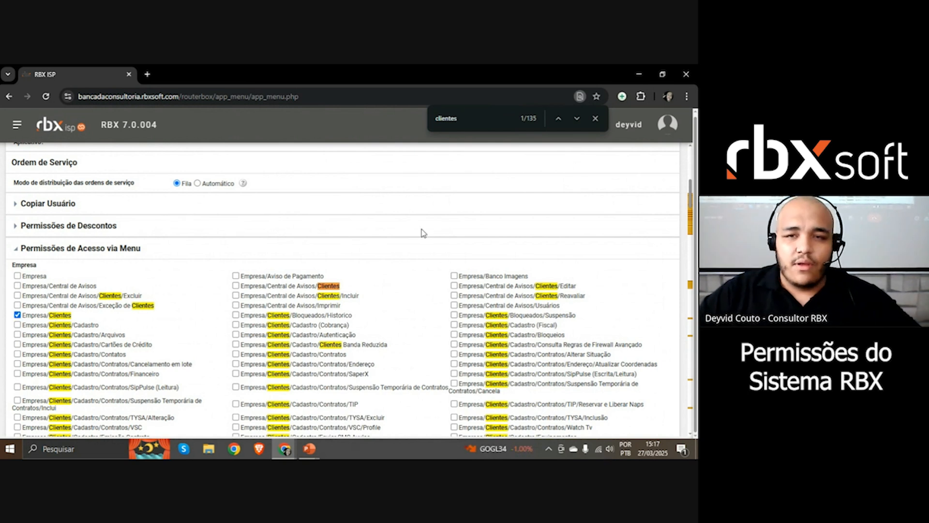
left_click(595, 119)
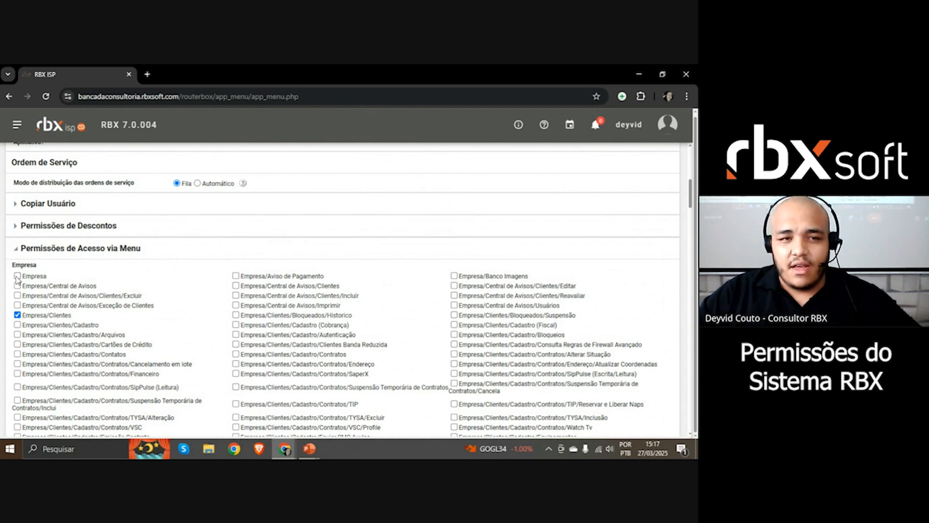
Compare the Empresa entries of the main navigation with the permissions, and enable Empresa and Empresa/Clientes/Cadastro.
left_click(17, 125)
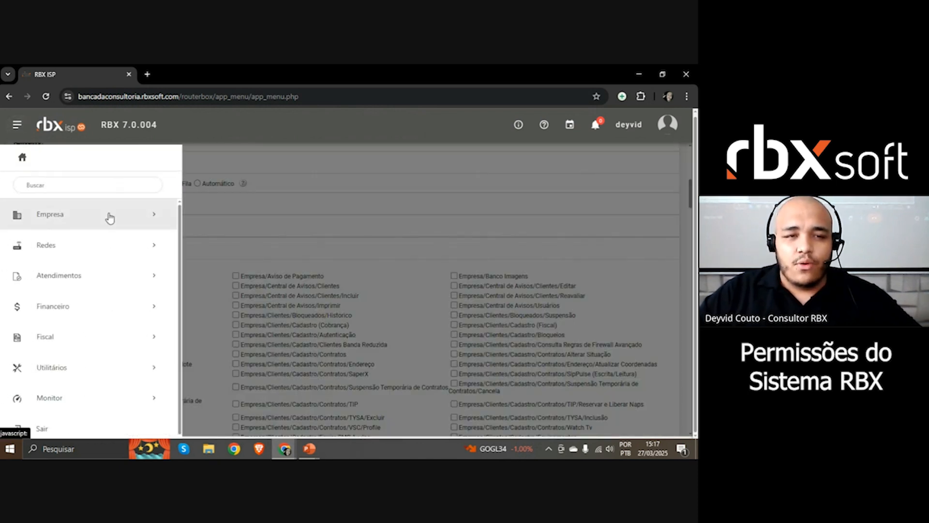
left_click(69, 221)
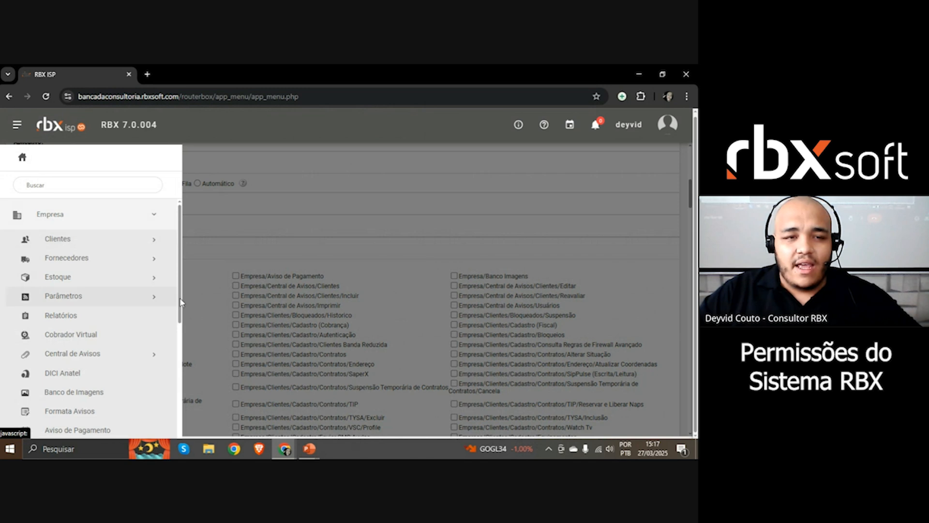
left_click(263, 219)
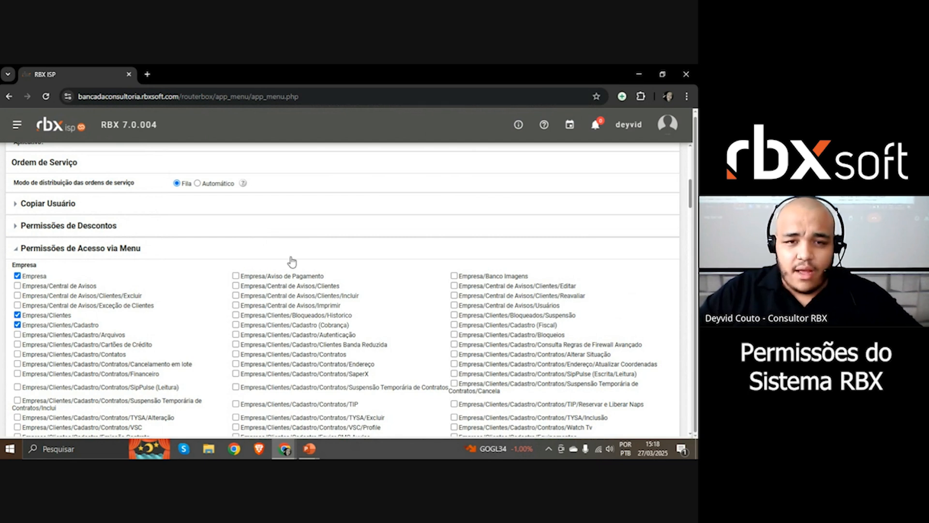
Search the page for "fin" and enable the Empresa/Clientes/Cadastro/Contratos/Financeiro permission.
scroll(329, 238, "down", 2)
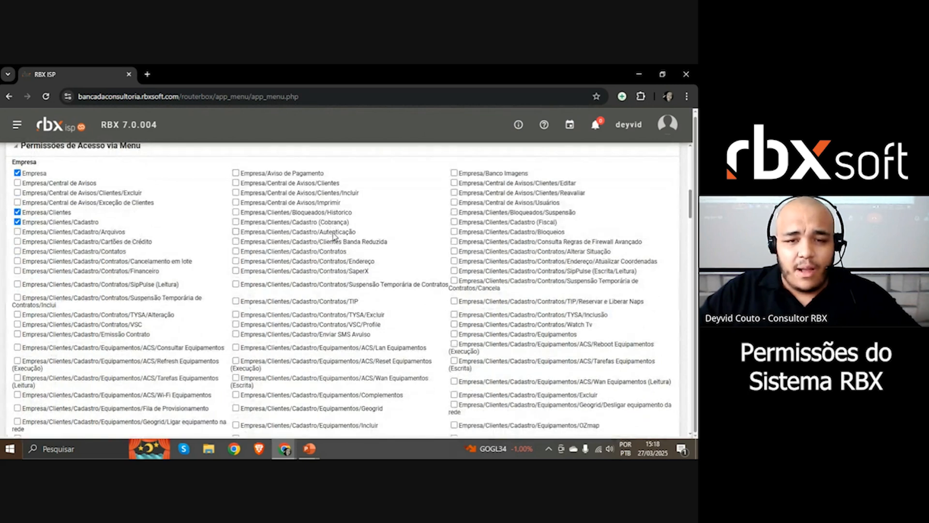
scroll(346, 236, "up", 4)
key("ctrl+f")
type("fin")
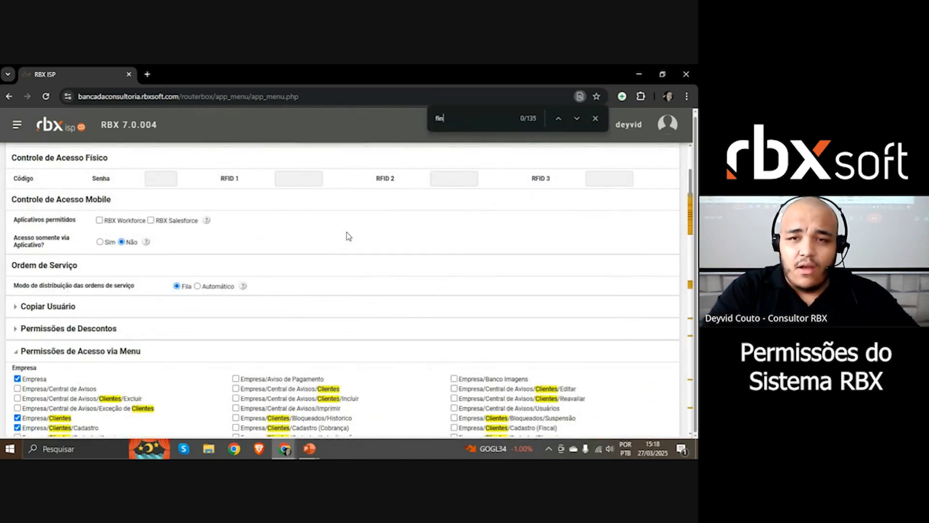
key("Return")
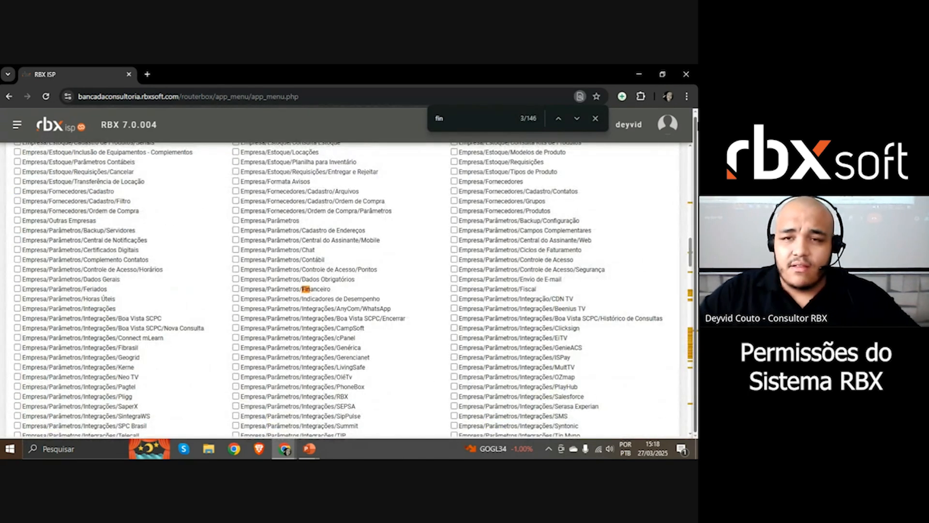
left_click(555, 119)
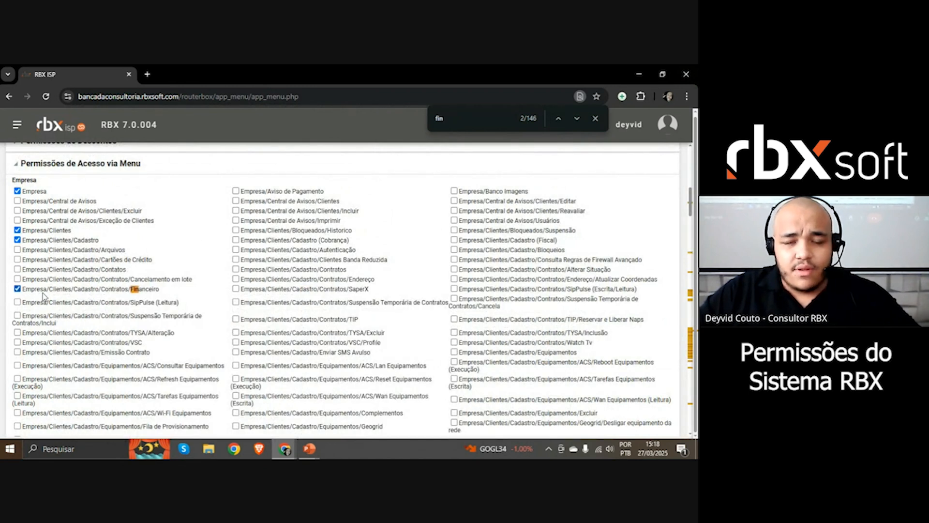
Among the further matches, enable Financeiro/Baixa Documentos/Geração de nota fiscal opcional, Financeiro/Cobrança/SPC Brasil/Excluir título and Incluir título, and Financeiro/Facturas Electrónicas de Servicios.
left_click(574, 119)
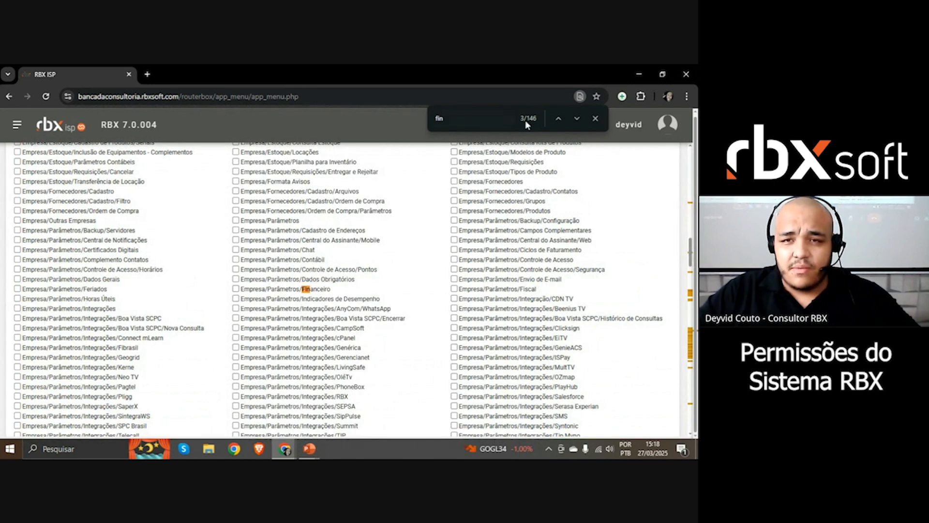
left_click(577, 120)
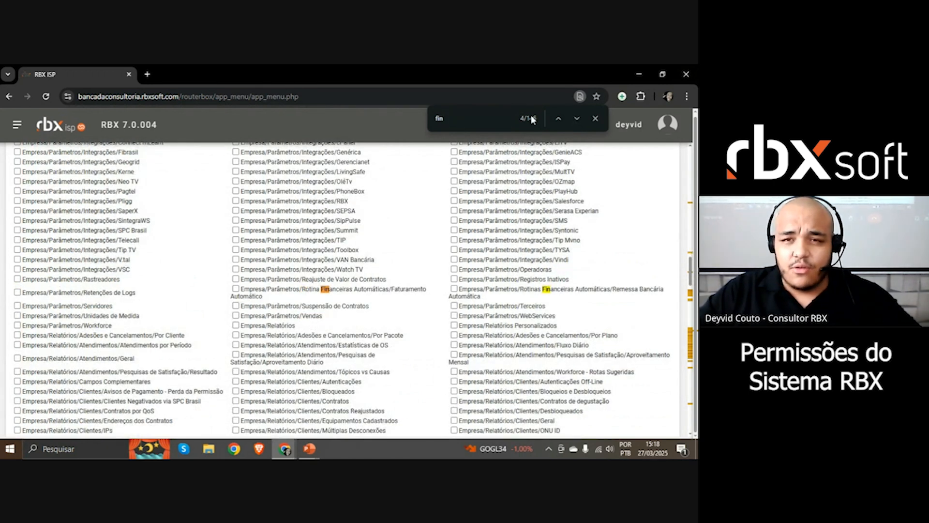
left_click(576, 119)
left_click(576, 120)
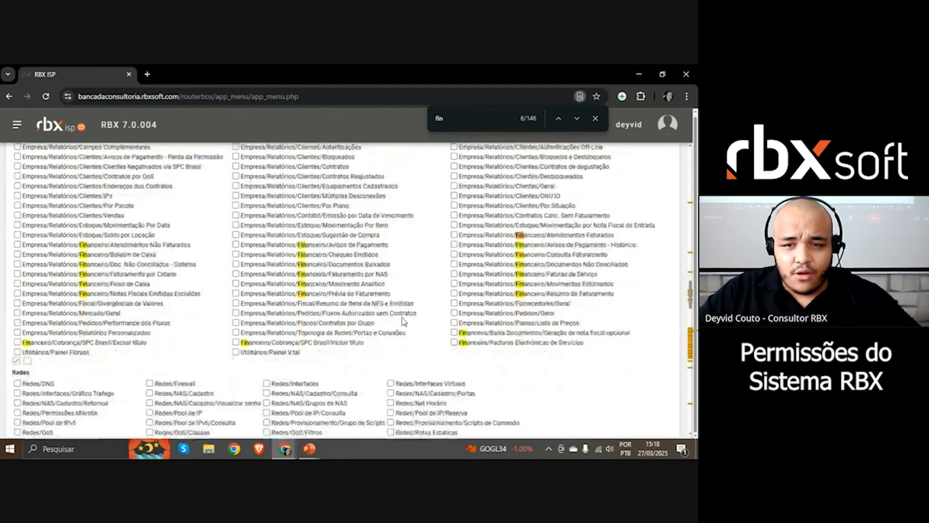
scroll(412, 319, "down", 2)
left_click(483, 284)
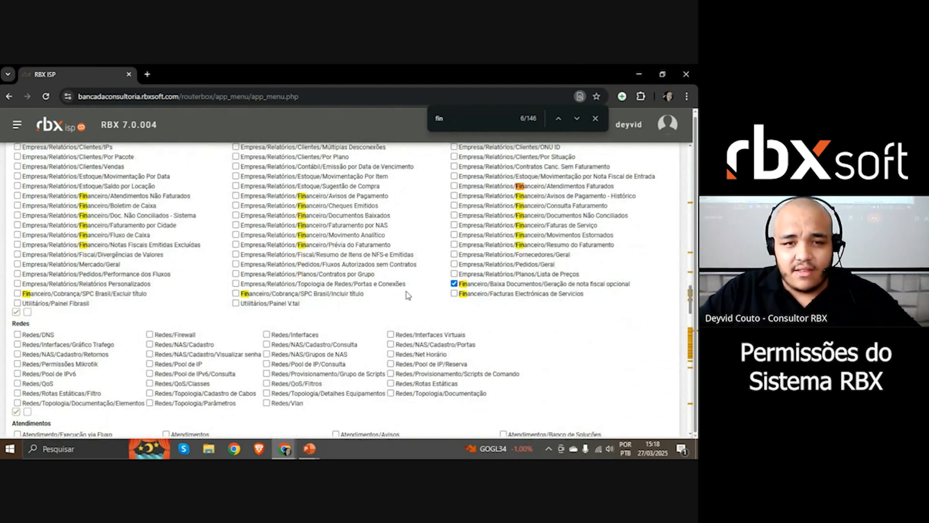
left_click(62, 295)
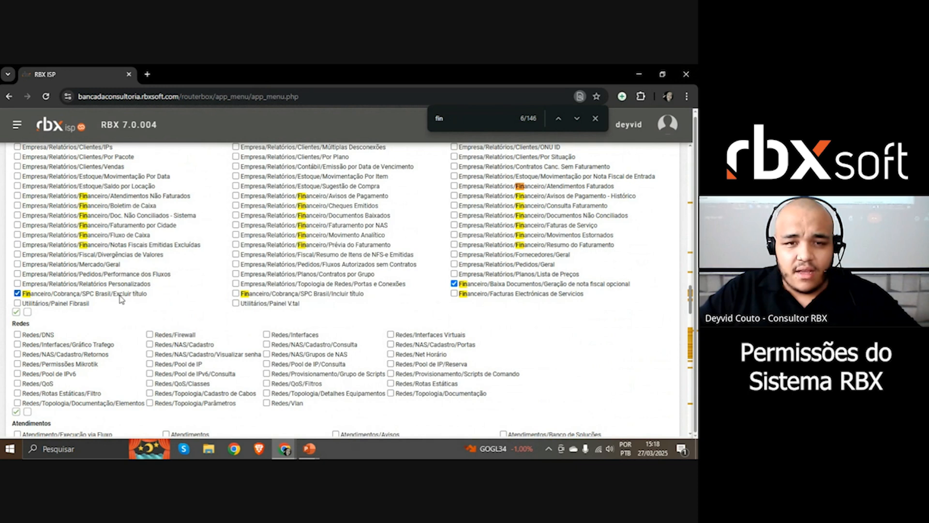
left_click(317, 296)
left_click(462, 295)
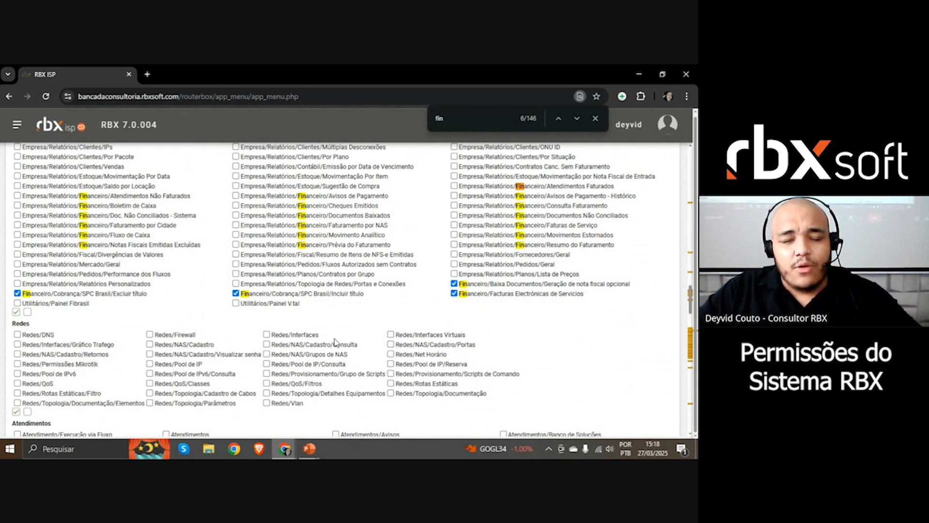
scroll(335, 341, "down", 4)
scroll(486, 226, "up", 3)
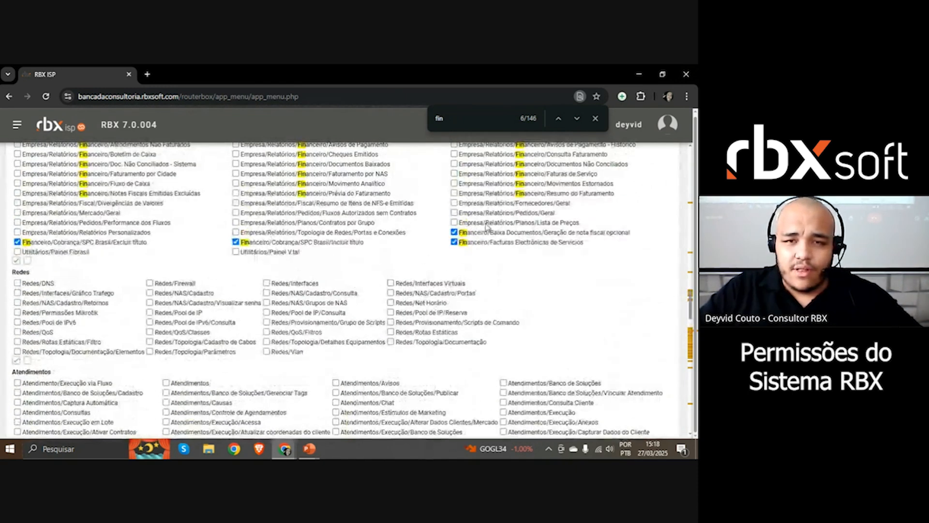
Review the menu permissions matching "fin" across the Empresa, Financeiro and Fiscal groups.
scroll(584, 216, "up", 10)
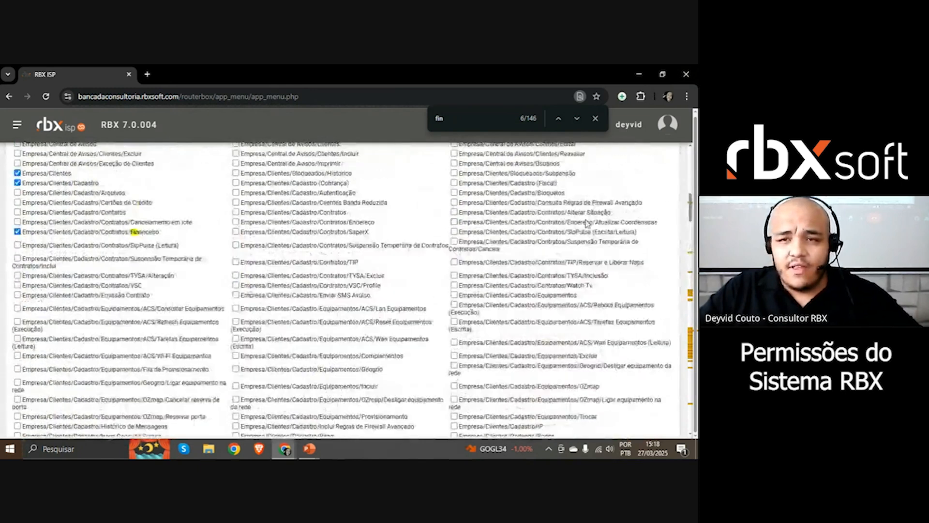
scroll(583, 218, "up", 10)
scroll(579, 215, "down", 20)
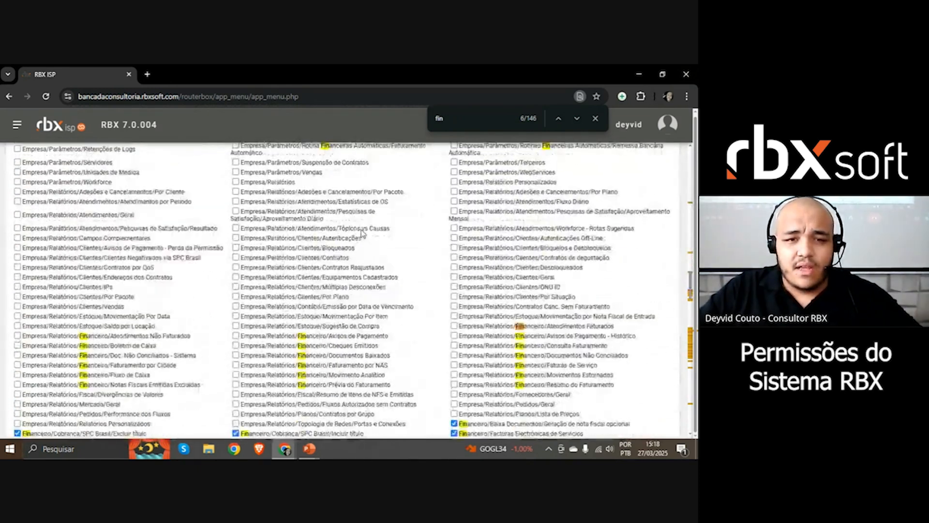
scroll(362, 233, "down", 5)
scroll(643, 215, "down", 2)
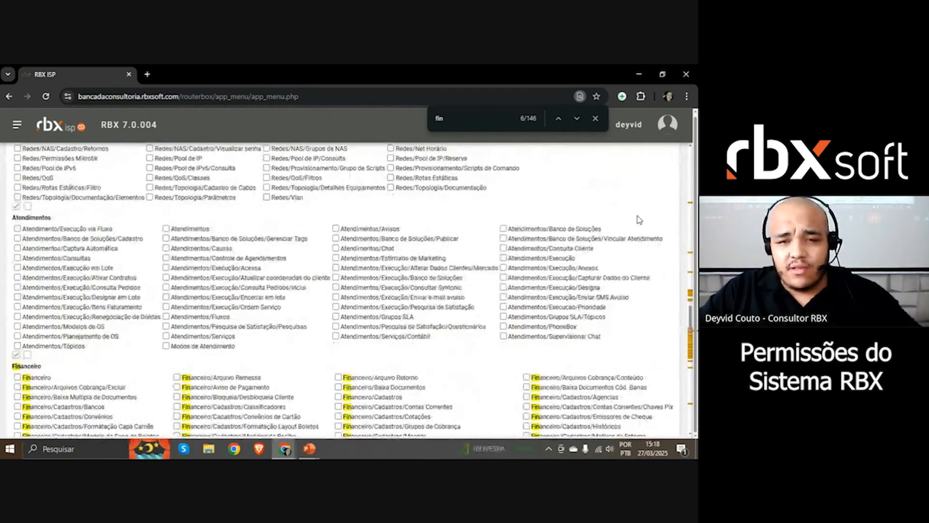
scroll(325, 314, "down", 1)
scroll(301, 276, "up", 6)
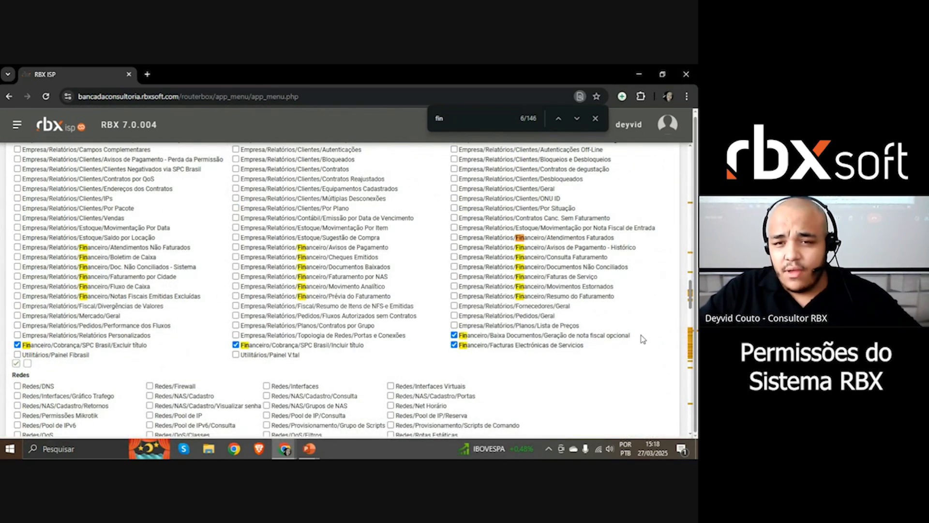
scroll(615, 339, "down", 6)
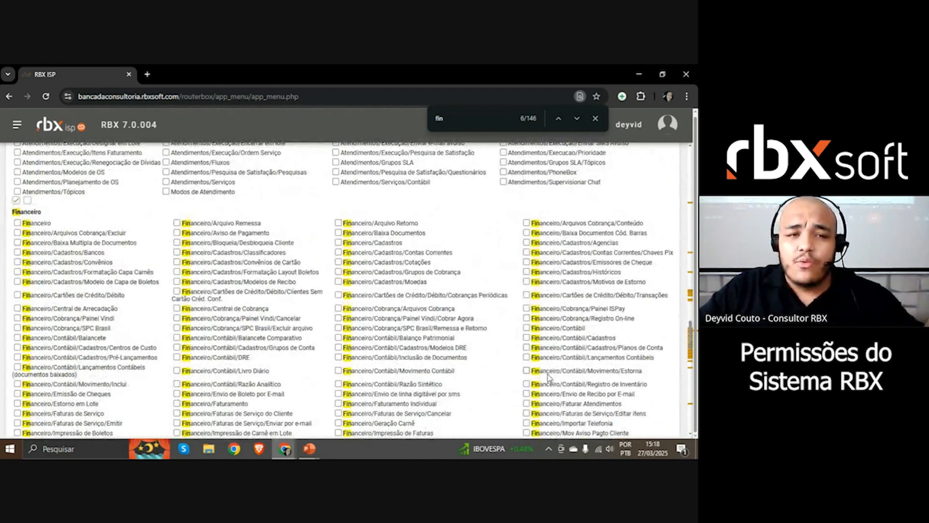
scroll(357, 280, "down", 15)
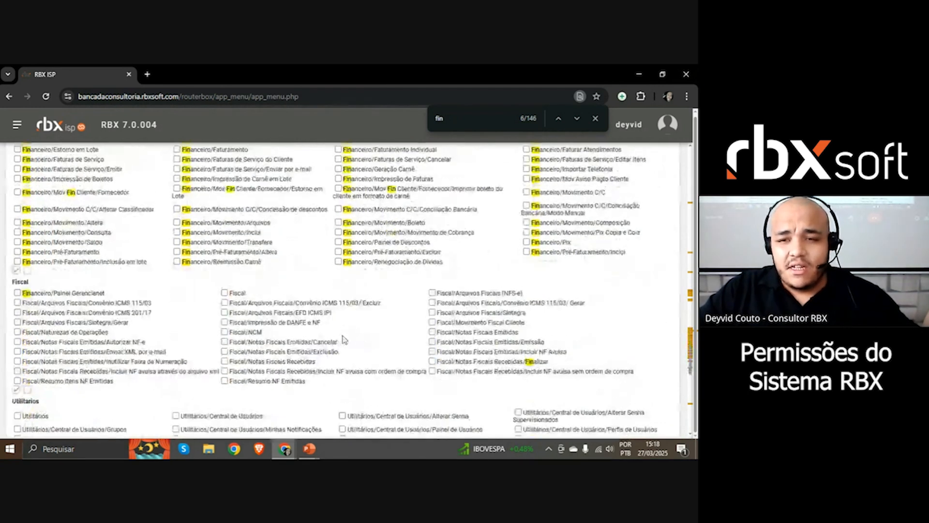
scroll(345, 335, "up", 15)
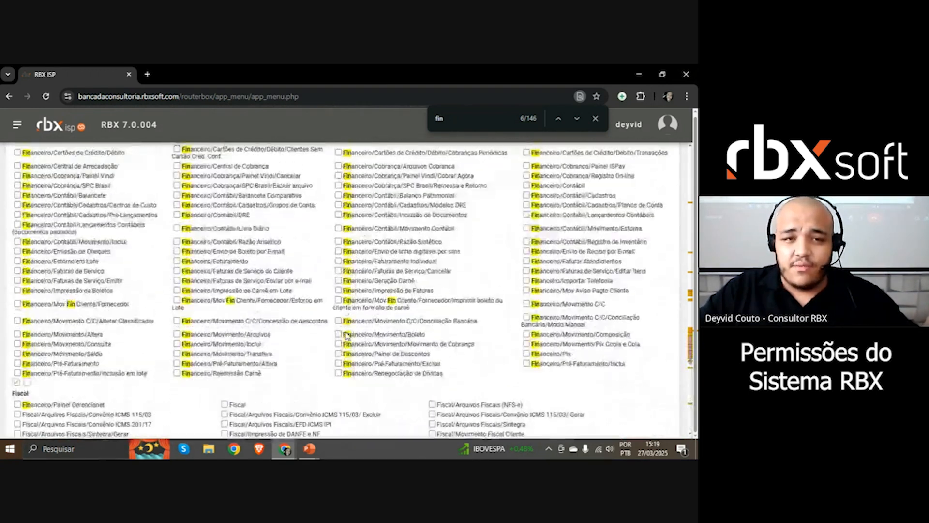
scroll(198, 249, "down", 4)
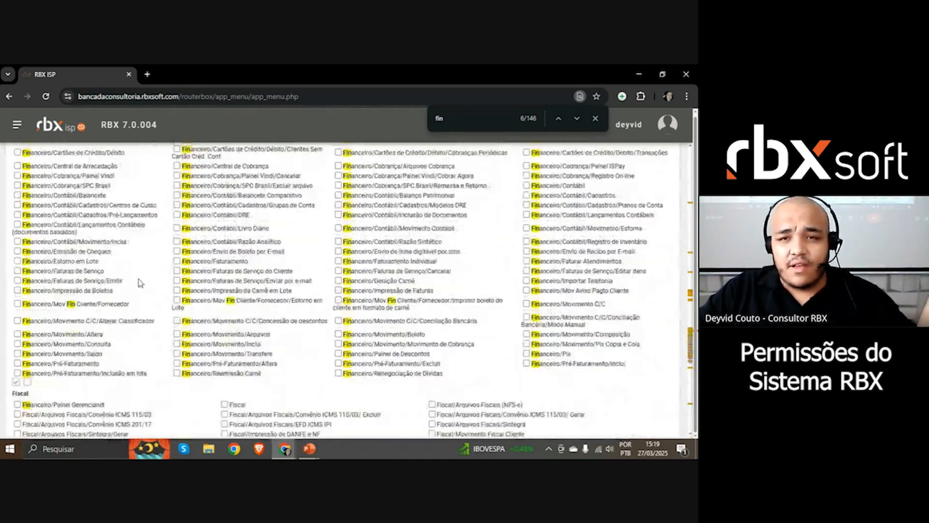
Close the page search and save the webinar user's permission changes.
left_click(595, 119)
scroll(196, 245, "up", 3)
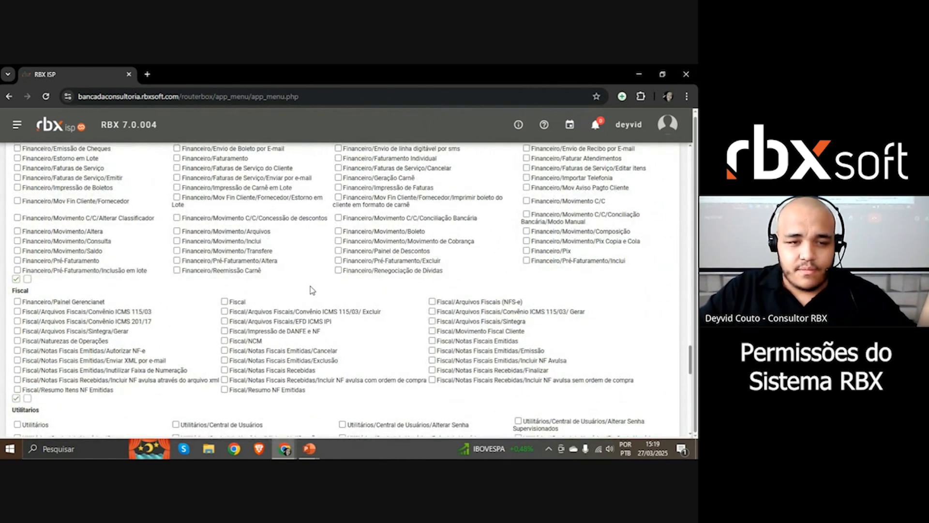
scroll(310, 286, "down", 3)
scroll(309, 286, "up", 20)
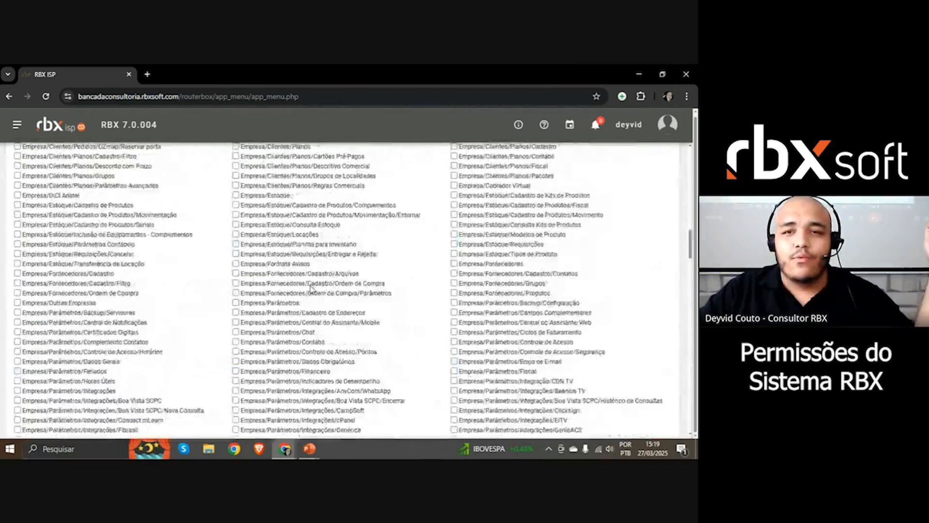
scroll(310, 287, "up", 15)
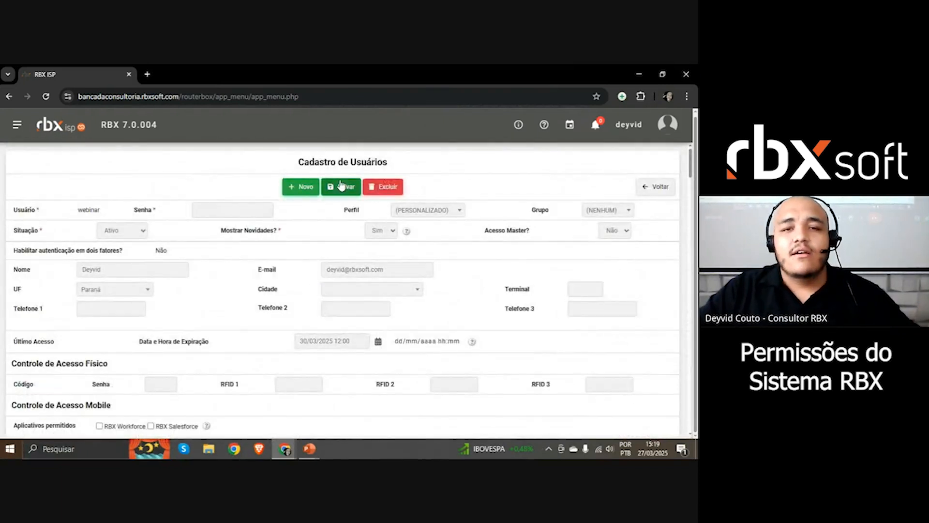
left_click(342, 184)
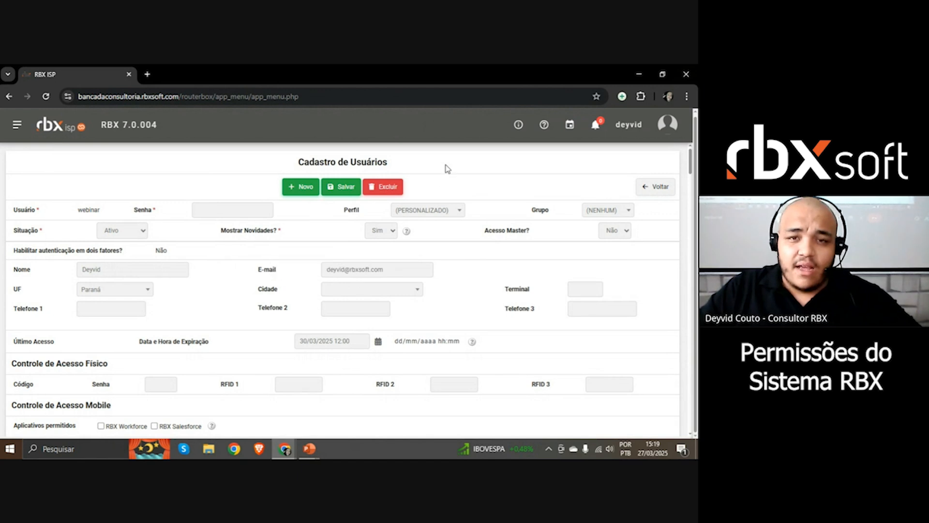
Review the saved webinar user record, from the general data to the Permissões de Acesso via Menu section.
scroll(430, 227, "down", 3)
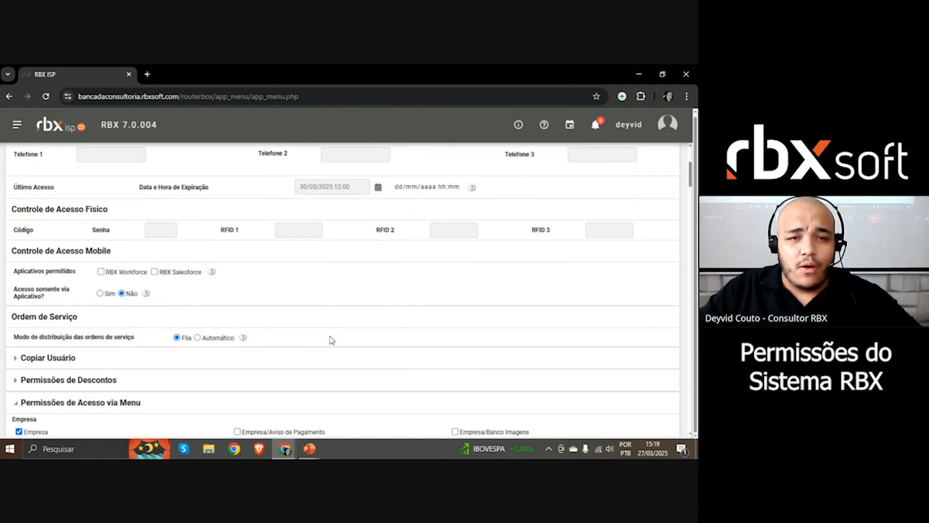
scroll(332, 340, "down", 5)
scroll(325, 293, "down", 3)
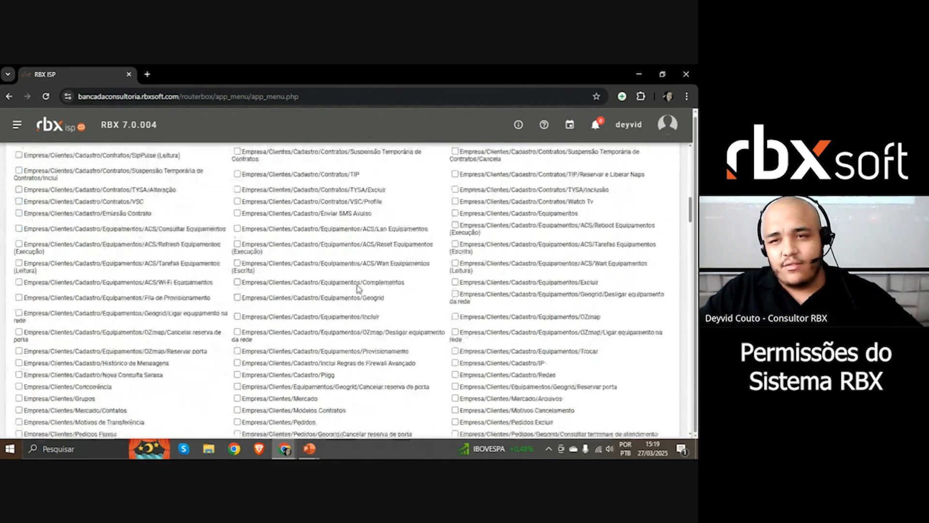
scroll(515, 239, "up", 12)
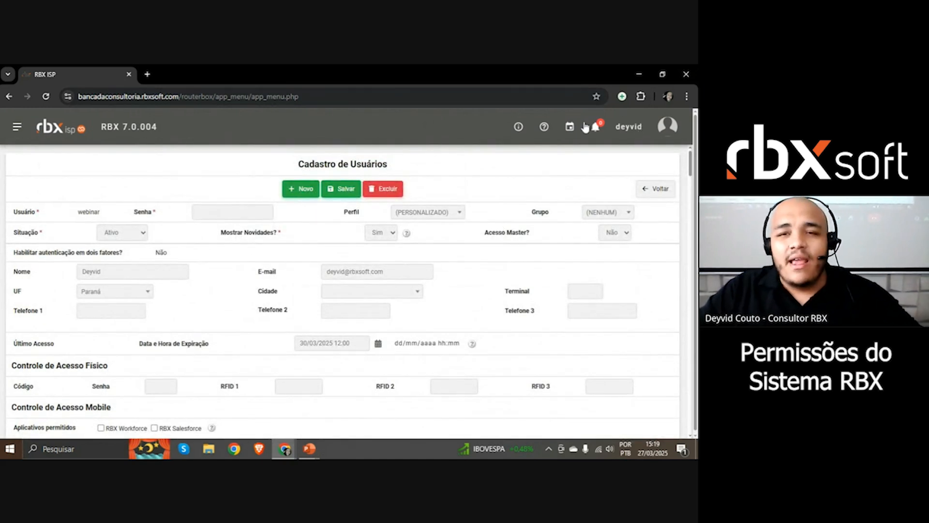
scroll(530, 203, "down", 1)
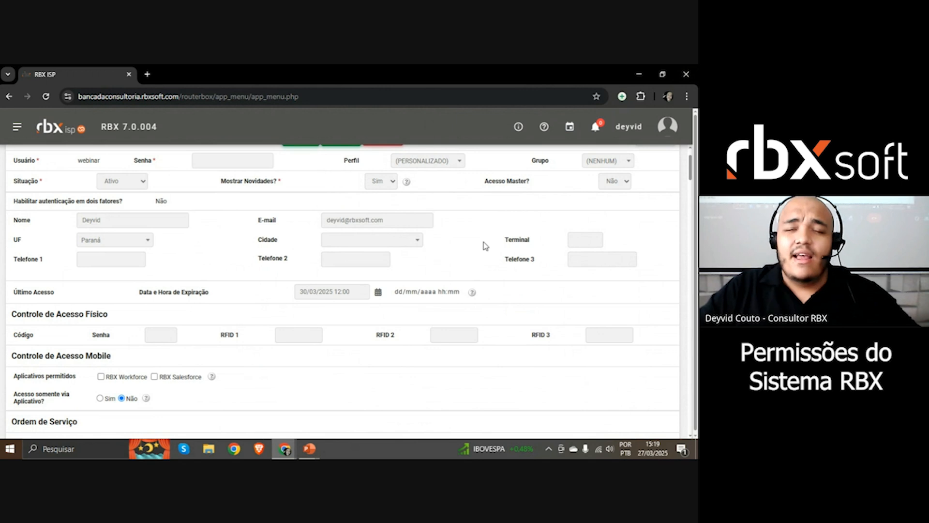
scroll(486, 261, "down", 3)
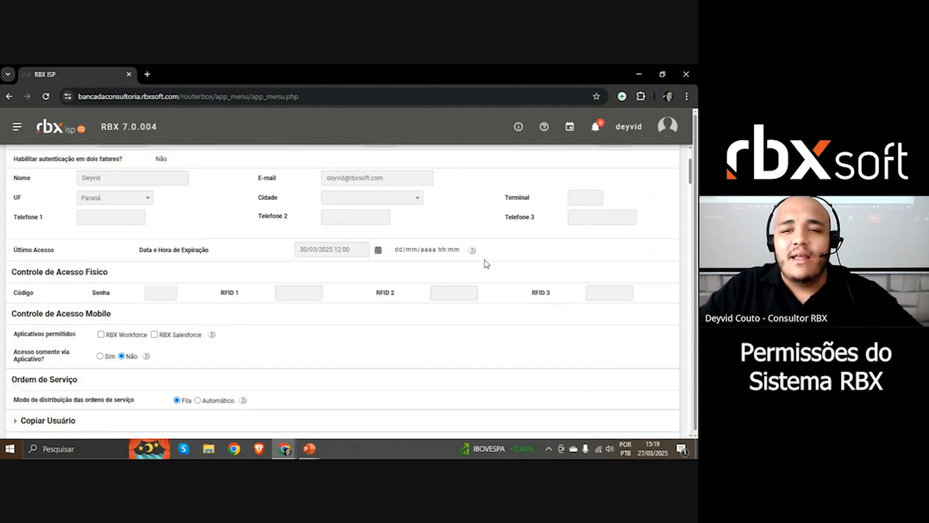
scroll(500, 240, "up", 4)
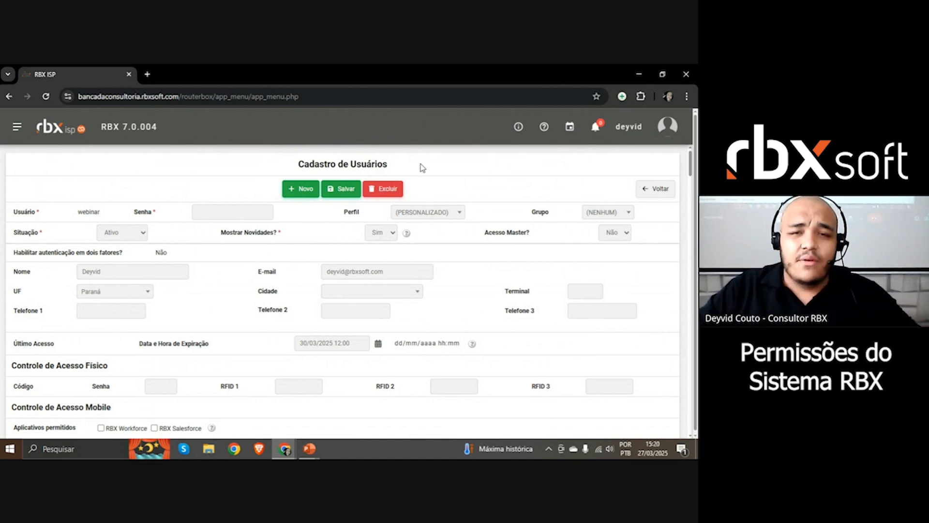
scroll(145, 322, "down", 4)
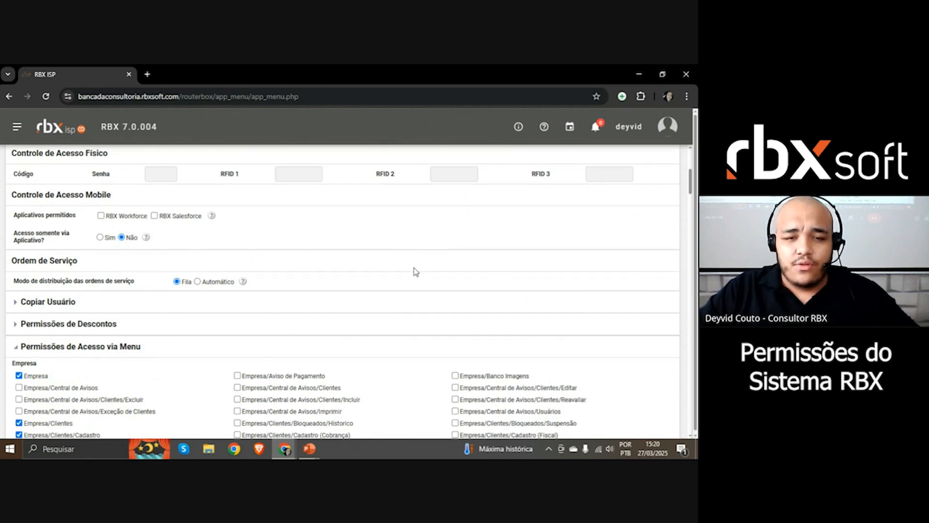
scroll(414, 270, "down", 4)
scroll(414, 269, "up", 9)
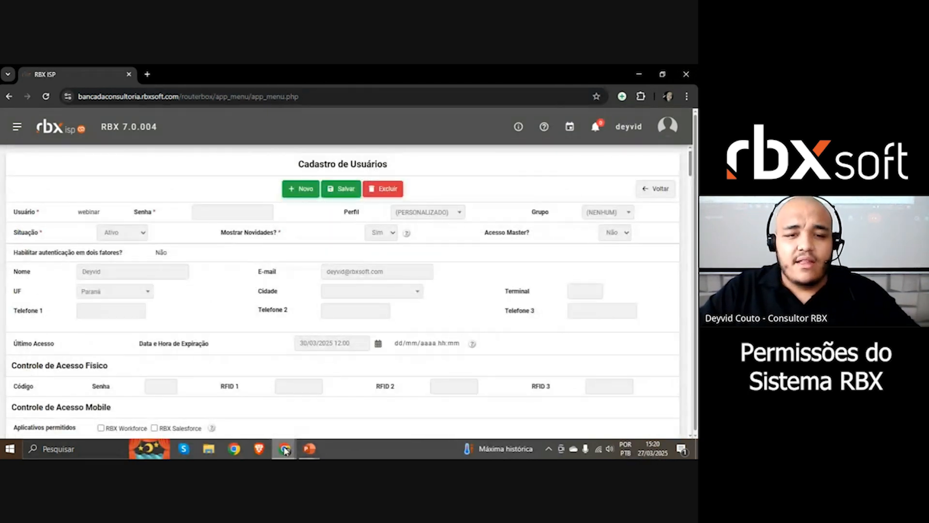
Switch to the incognito window at the RBX ISP login page and log in as webinar.
mouse_move(284, 449)
left_click(428, 407)
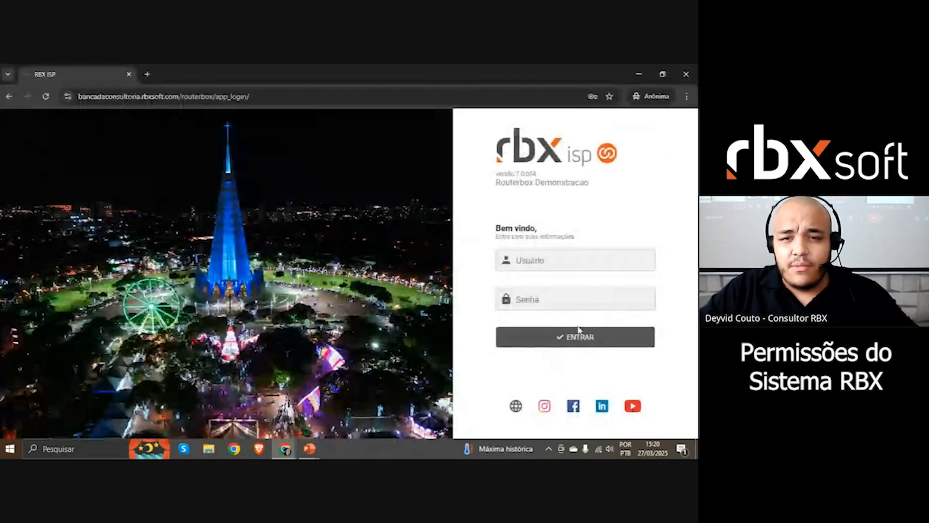
left_click(571, 252)
type("webi")
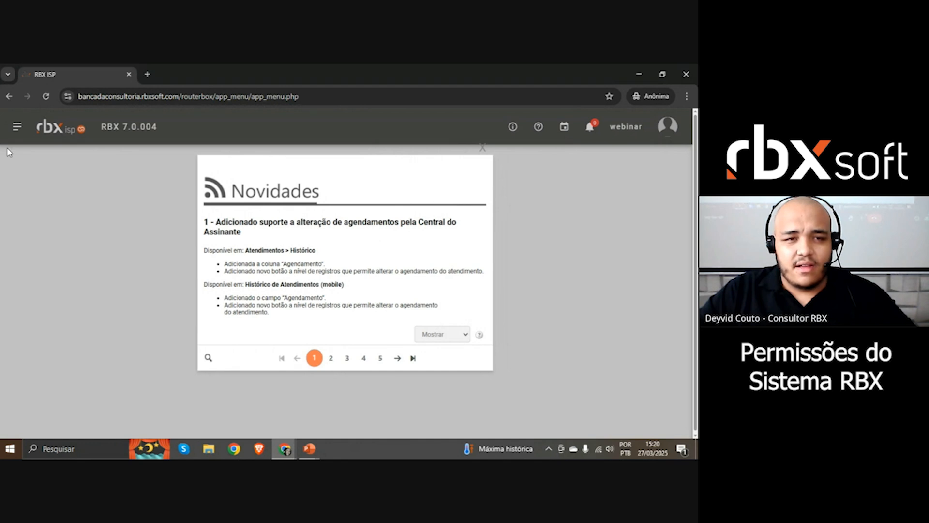
Open the client register under Empresa/Clientes as the webinar user and look over the active clients list.
left_click(25, 127)
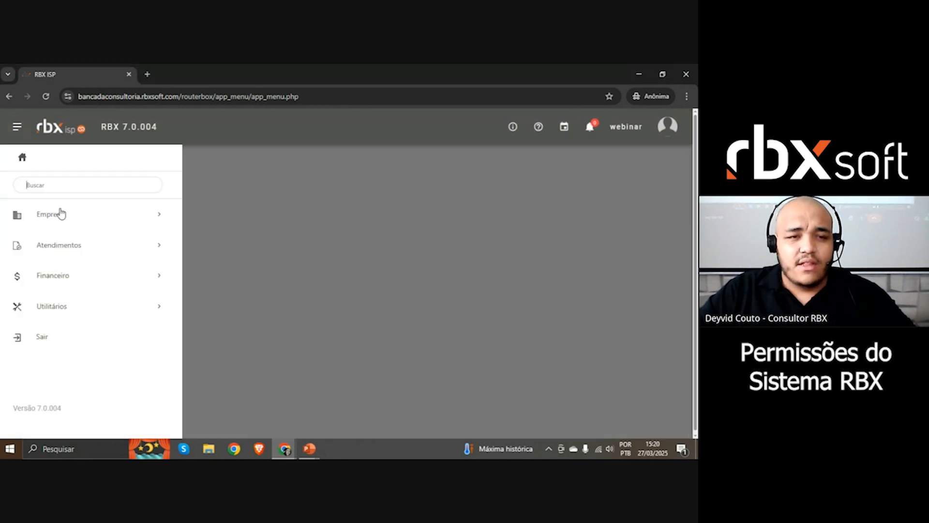
left_click(68, 238)
left_click(80, 259)
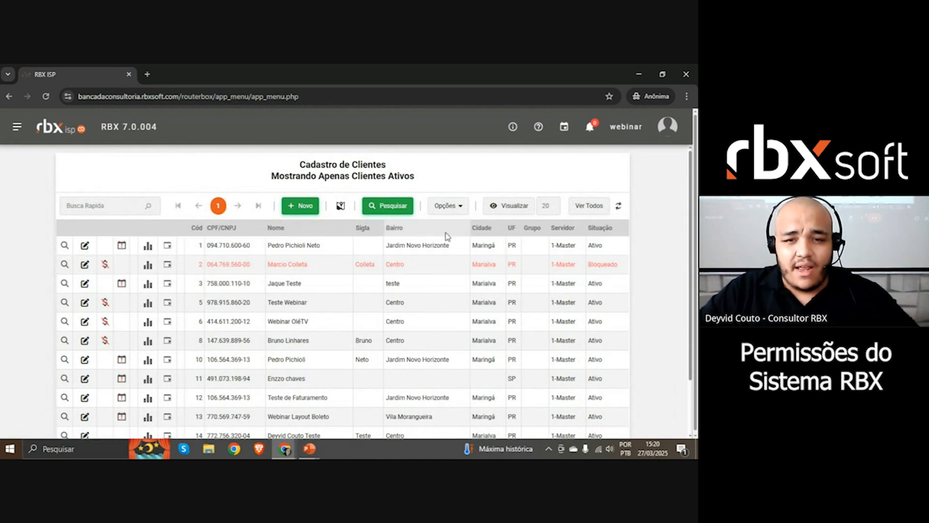
scroll(341, 334, "down", 2)
scroll(346, 326, "up", 2)
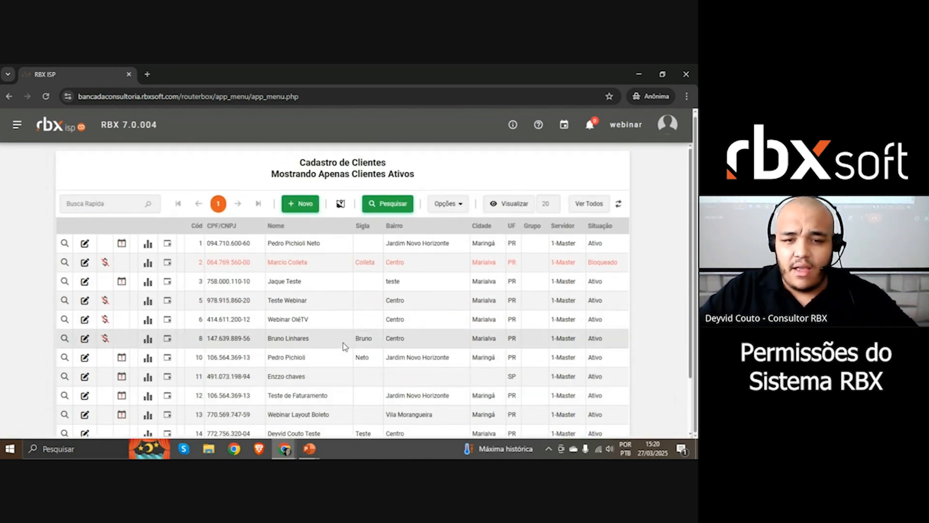
Switch back to the administrator's window and go to the webinar user's Empresa menu permissions.
mouse_move(288, 448)
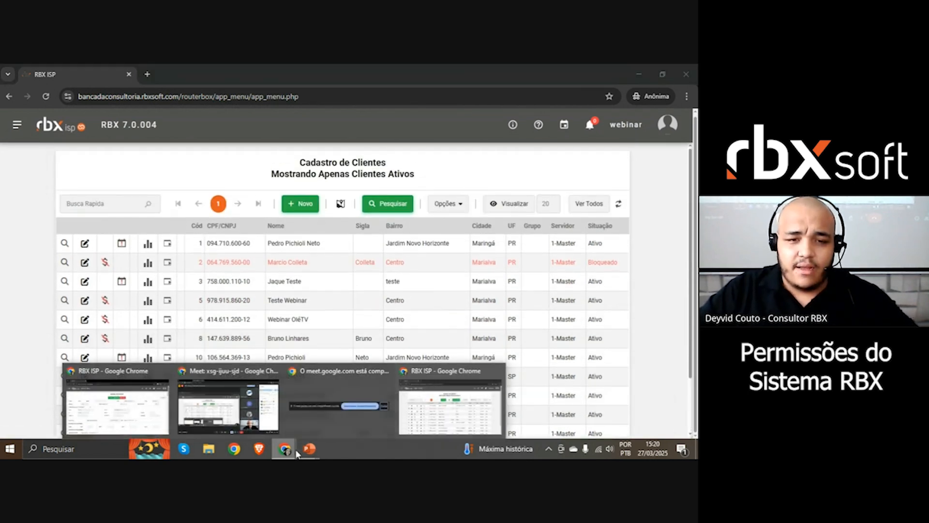
left_click(426, 408)
scroll(149, 213, "down", 10)
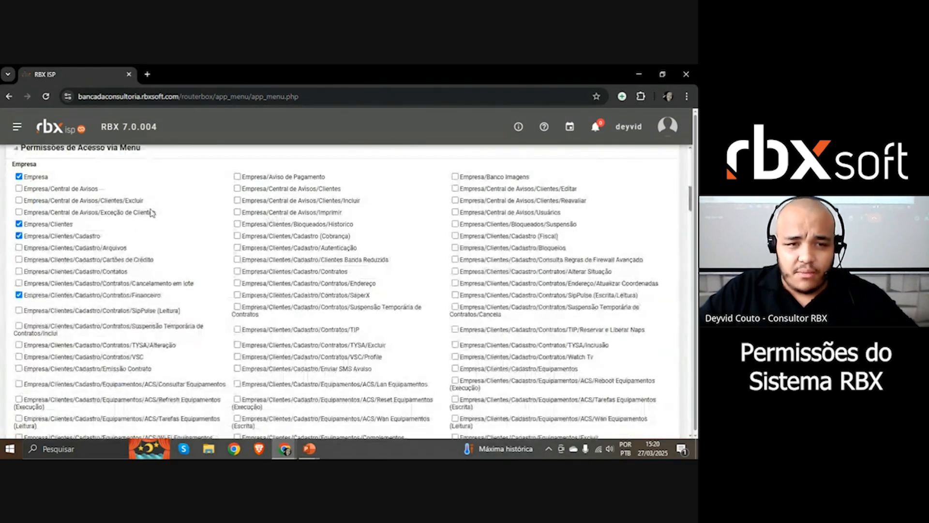
scroll(399, 182, "down", 3)
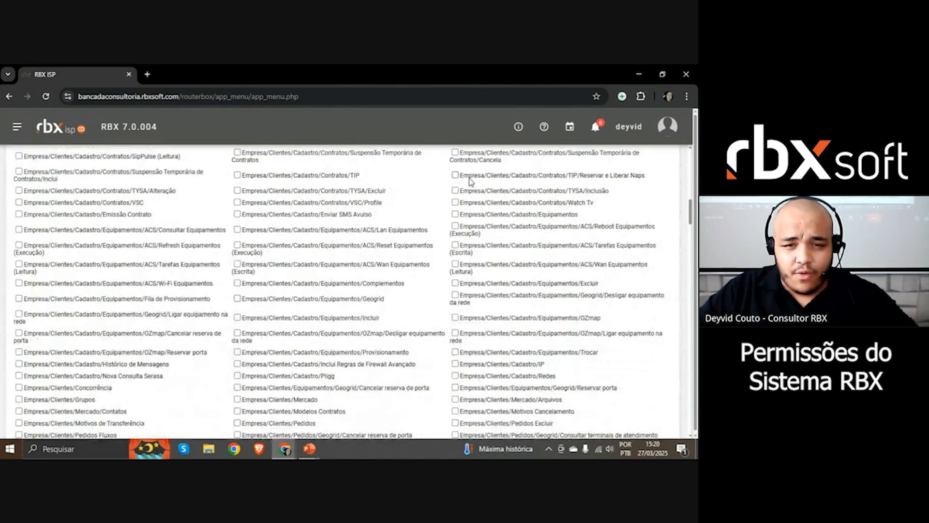
Search the page for "financeiro" and step through the matches in the Empresa permissions.
key("ctrl+f")
type("financ")
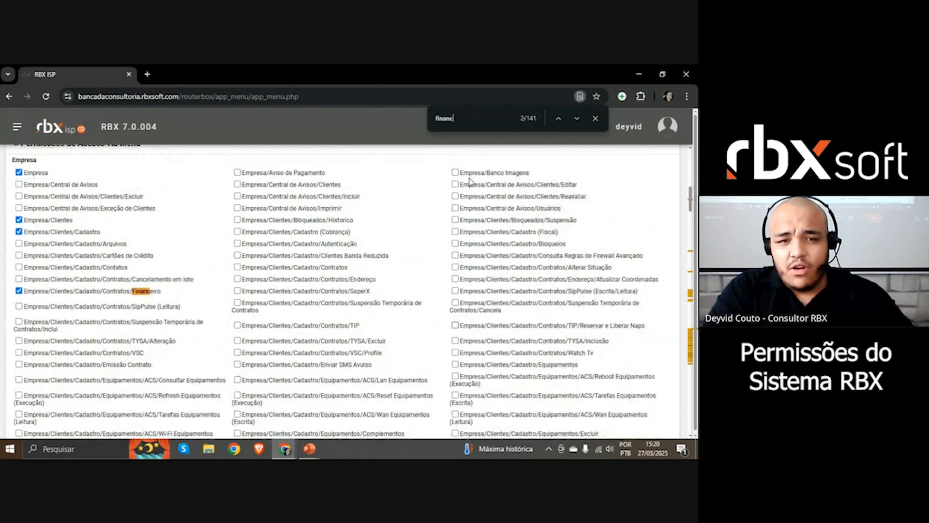
type("ieiro")
key("Return")
key("Return")
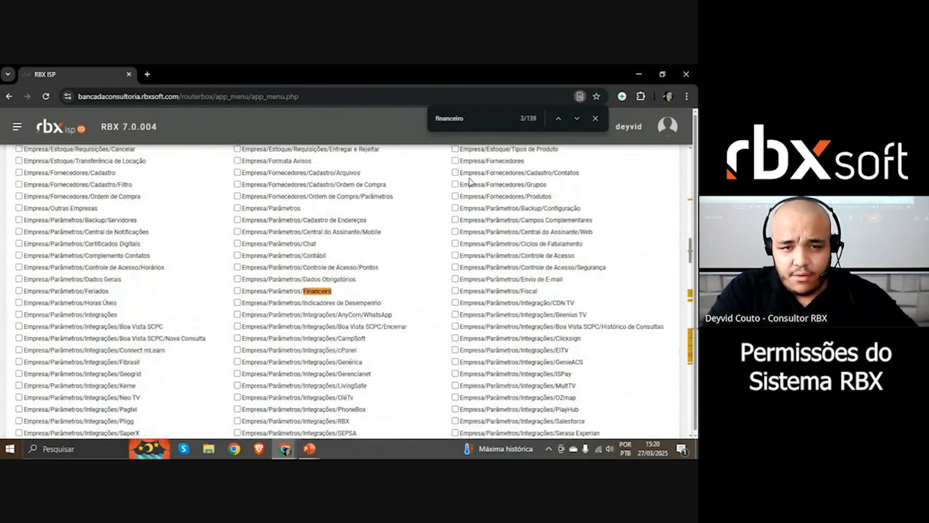
key("Return")
key("Return")
key("Return")
key("Return")
key("Return")
key("Return")
key("Return")
key("Return")
key("Return")
key("Return")
key("Return")
key("Return")
key("Return")
key("Return")
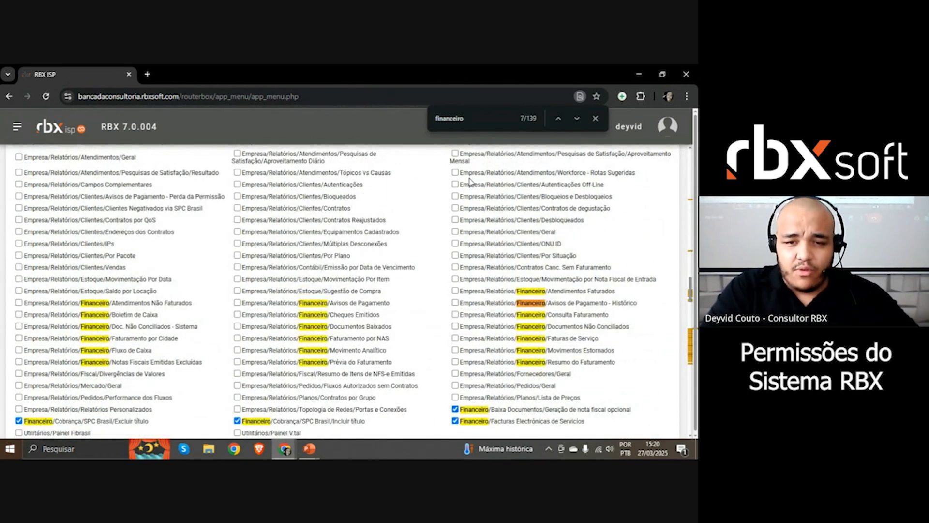
key("Return")
key("Return")
key("Return")
key("Return")
key("Return")
key("Return")
key("Return")
key("Return")
key("Return")
key("Return")
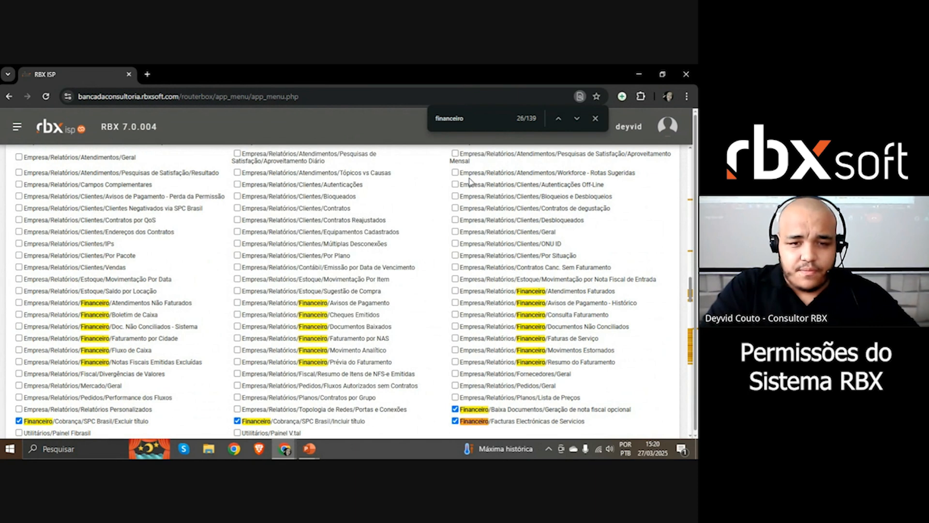
In the Financeiro group, enable Financeiro/Mov Fin Cliente/Fornecedor/Imprimir boleto do cliente em formato de carnê and close the page search.
scroll(233, 245, "down", 3)
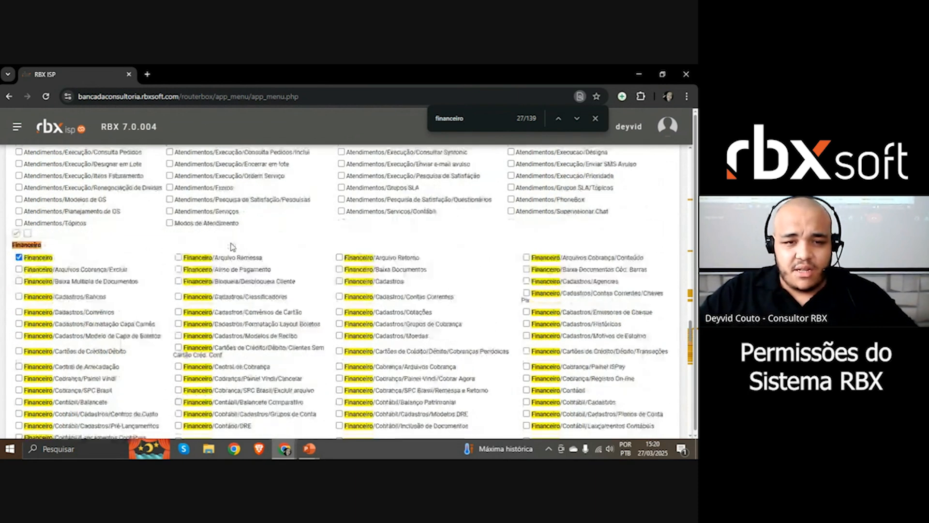
scroll(285, 208, "down", 3)
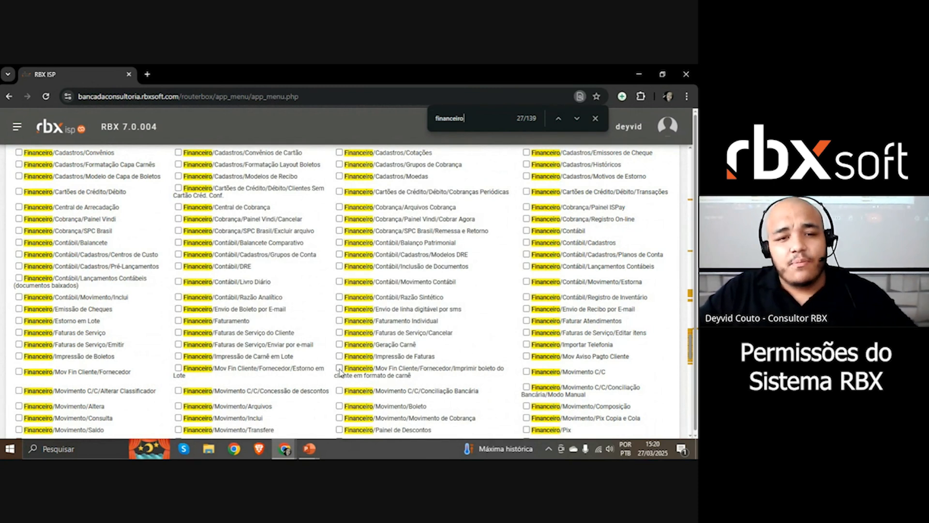
left_click(596, 119)
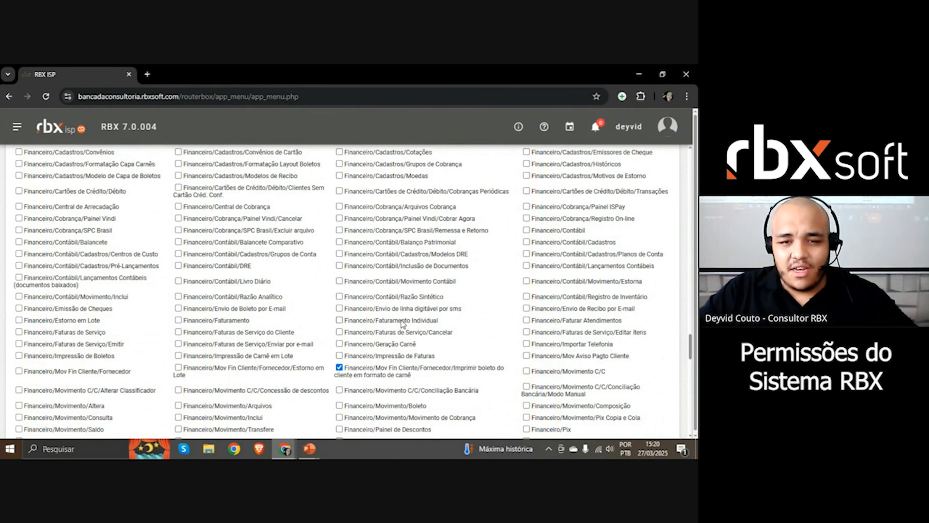
Enable the Financeiro/Mov Fin Cliente/Fornecedor permission in the webinar user's Financeiro group.
scroll(411, 309, "down", 2)
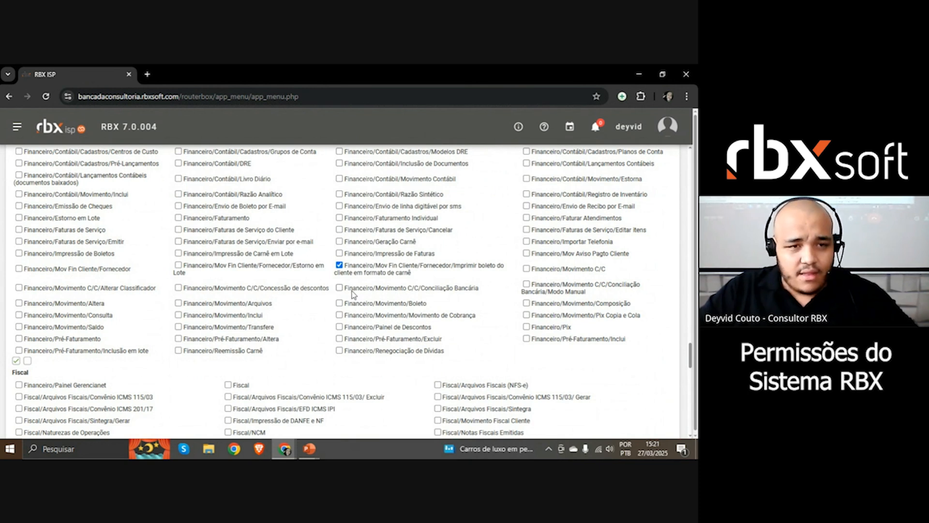
left_click(52, 269)
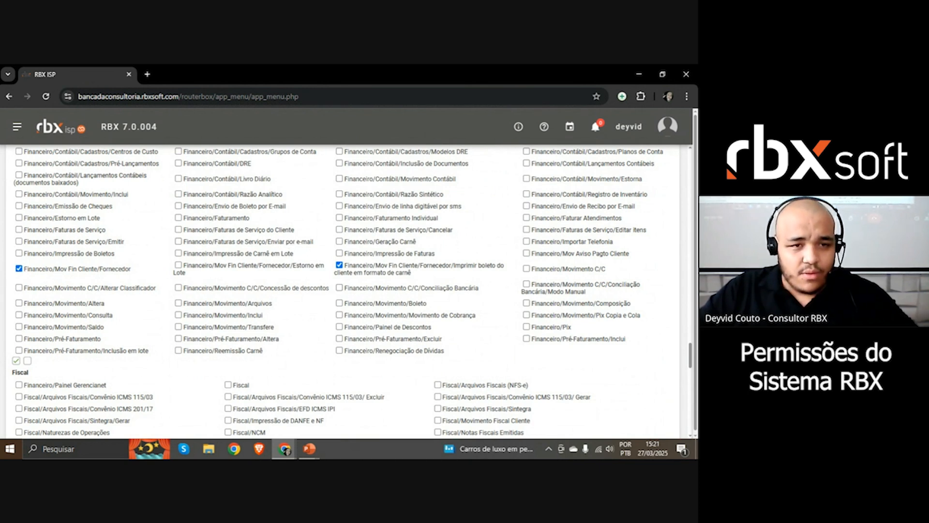
Find "financeiro/mov fin" on the page, enable Financeiro/Mov Fin Cliente/Fornecedor/Estorno em Lote and save the user record.
scroll(356, 266, "up", 2)
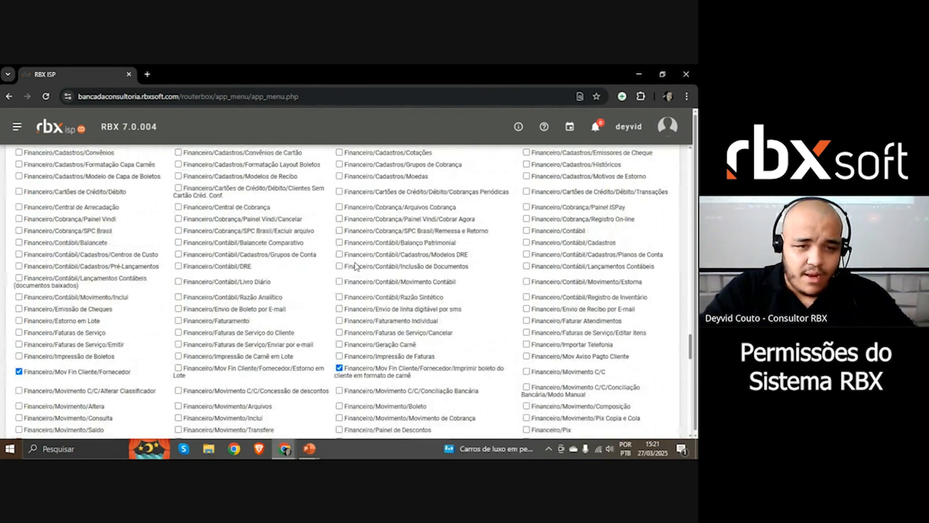
key("ctrl+f")
type("finna")
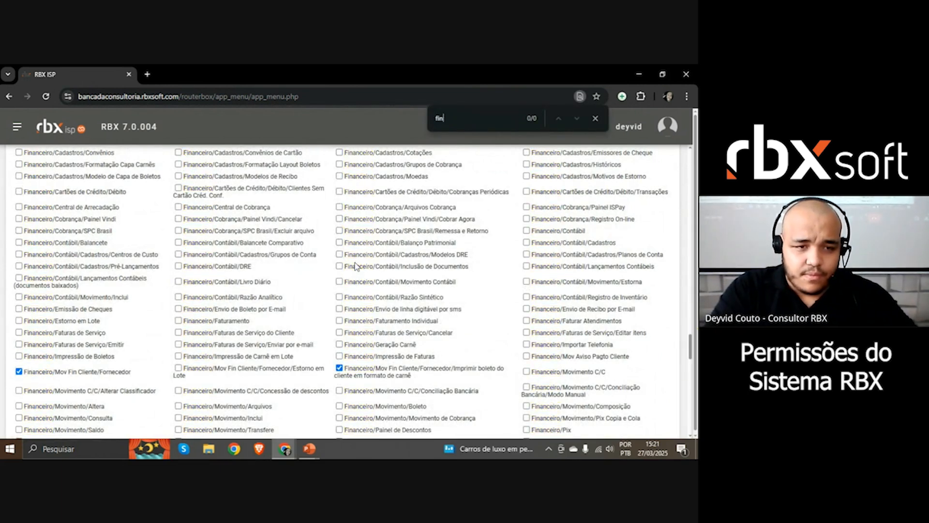
key("BackSpace")
key("BackSpace")
type("anceiro/mov")
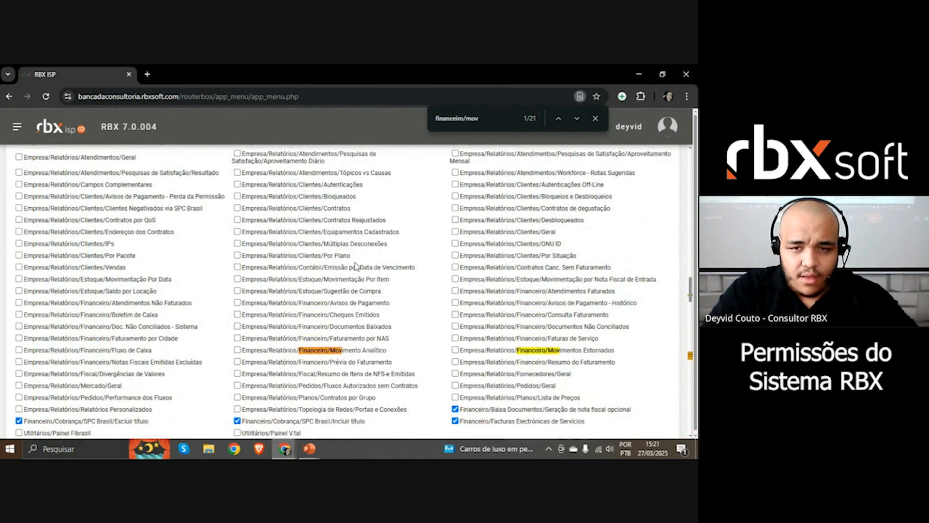
type(" fin")
key("Return")
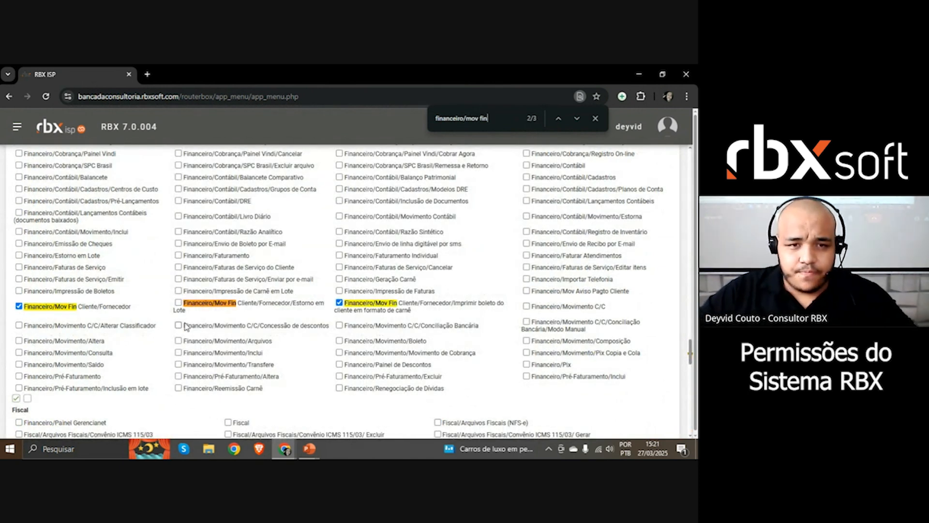
left_click(222, 309)
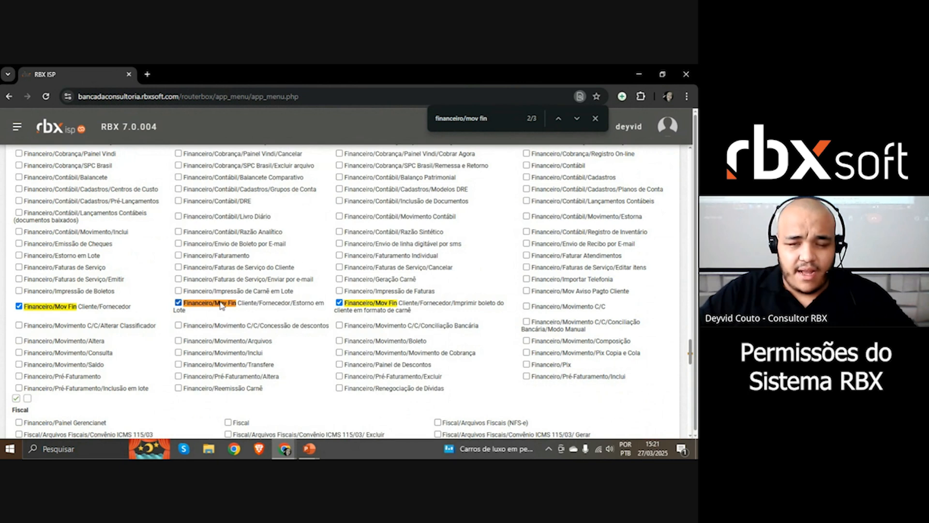
scroll(693, 329, "up", 15)
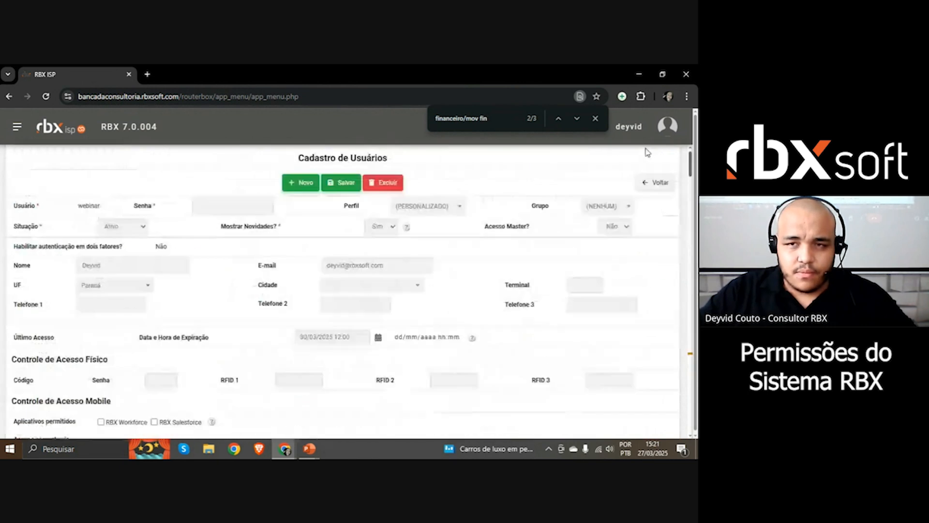
left_click(332, 188)
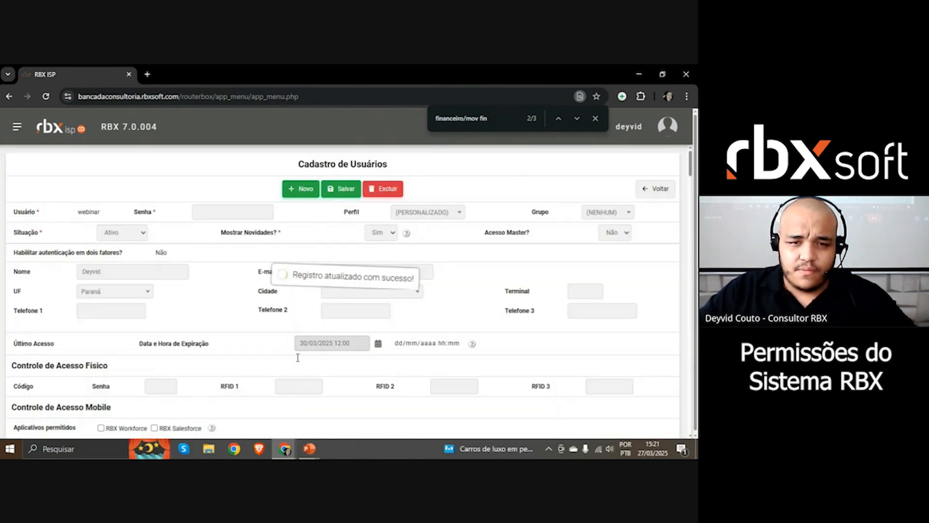
Switch to the webinar user's window, sign out and sign back in as webinar with the account password.
mouse_move(284, 449)
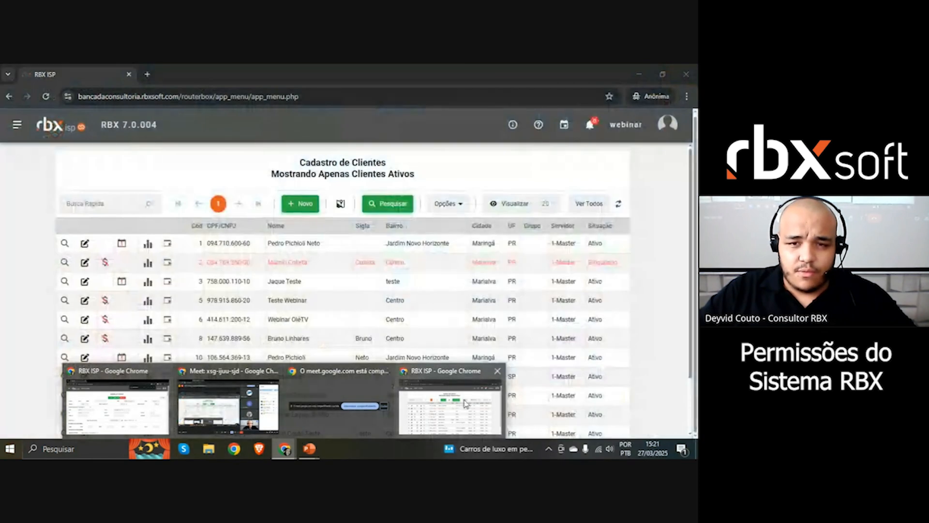
left_click(450, 406)
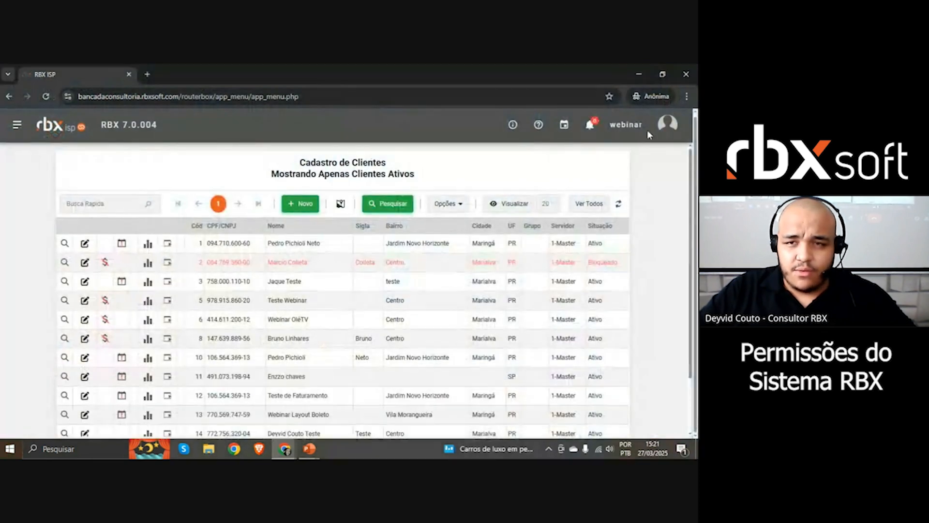
left_click(674, 125)
left_click(563, 235)
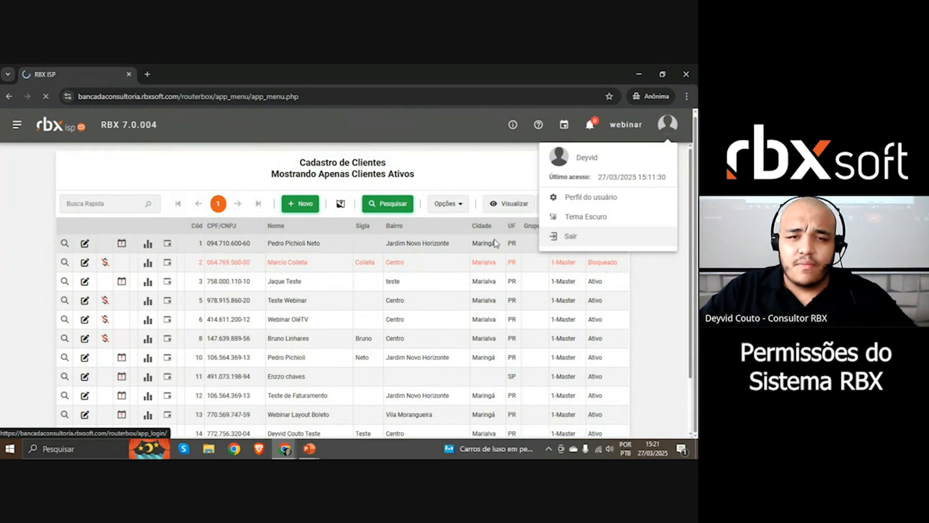
left_click(603, 266)
type("webi")
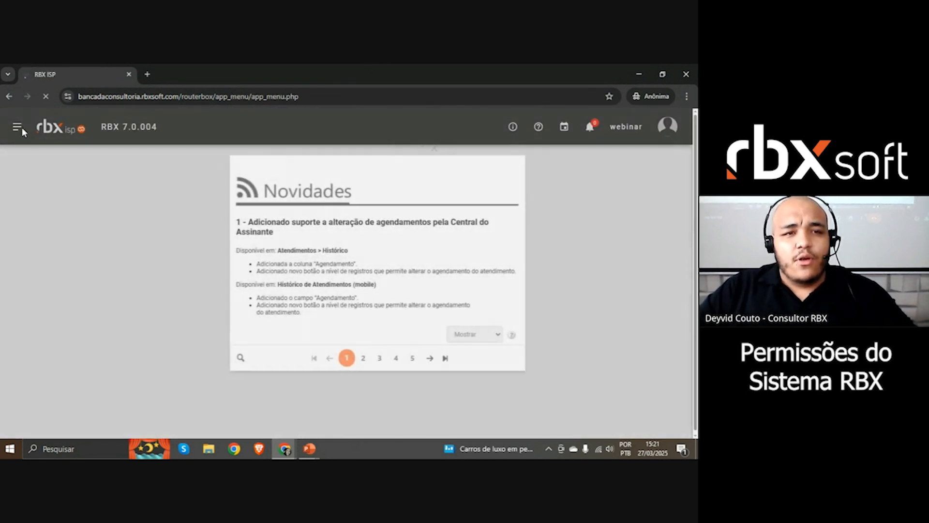
Open the client register under Empresa/Clientes, look over the active clients list and check which main menu groups are available.
left_click(19, 127)
left_click(52, 262)
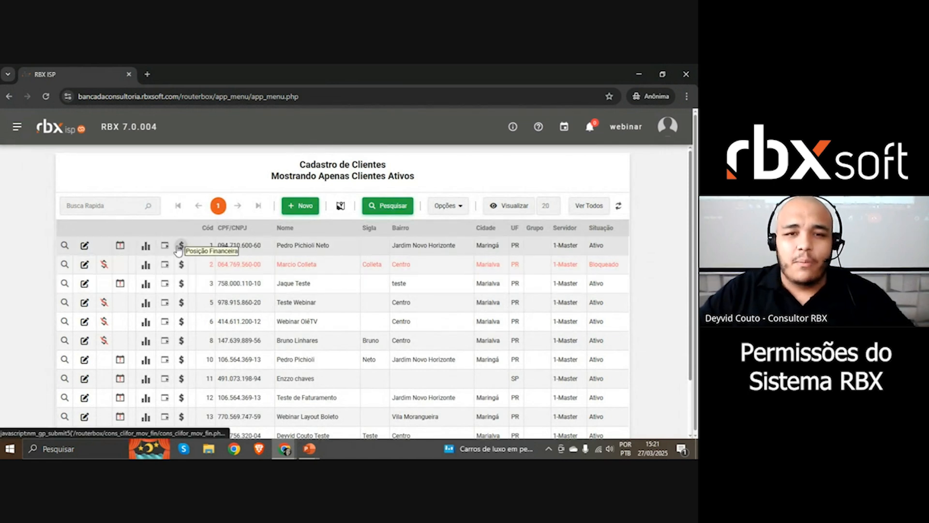
scroll(238, 296, "down", 2)
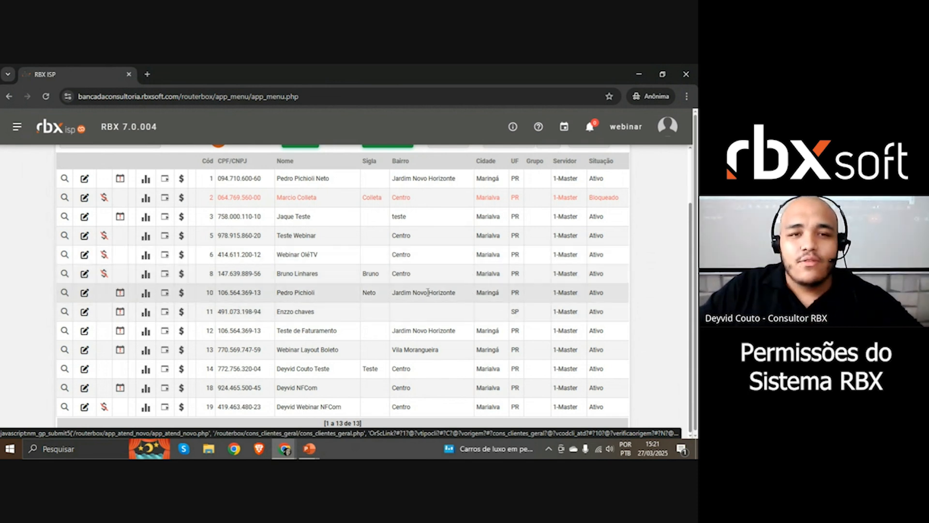
scroll(423, 292, "up", 2)
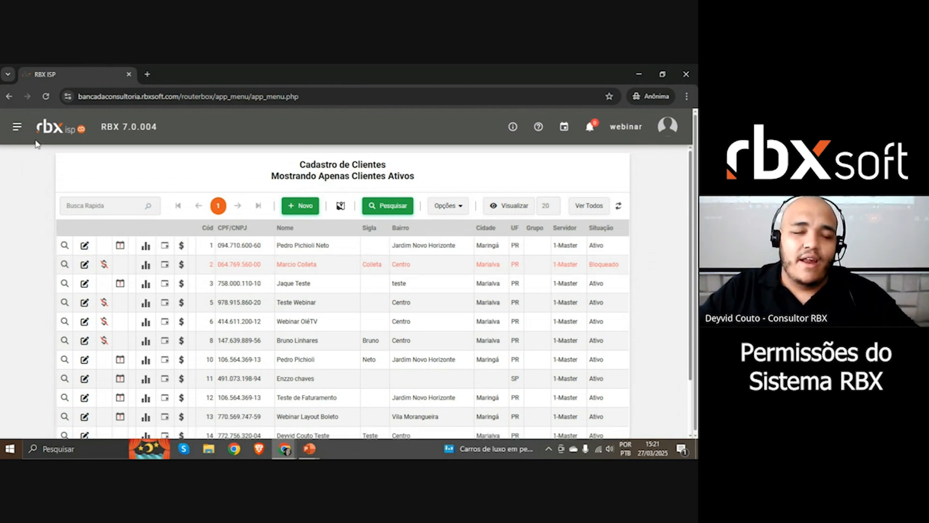
left_click(17, 126)
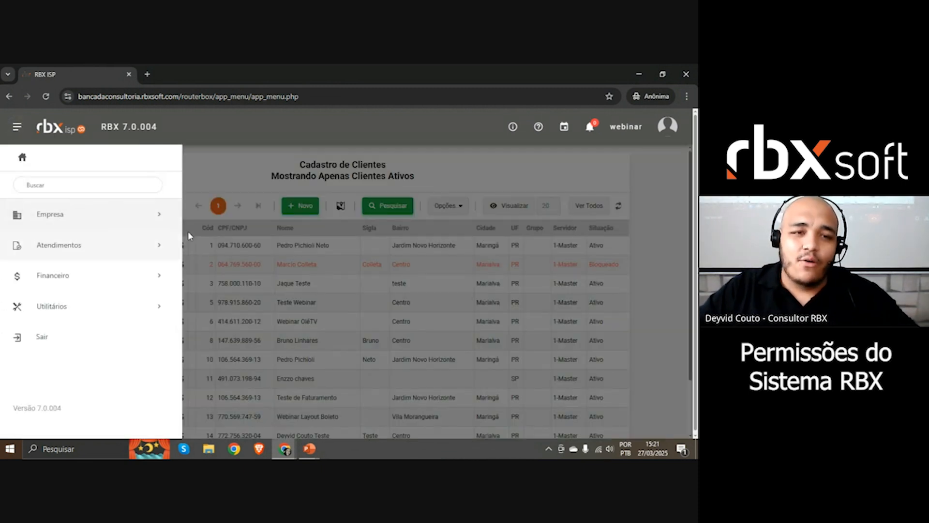
left_click(258, 169)
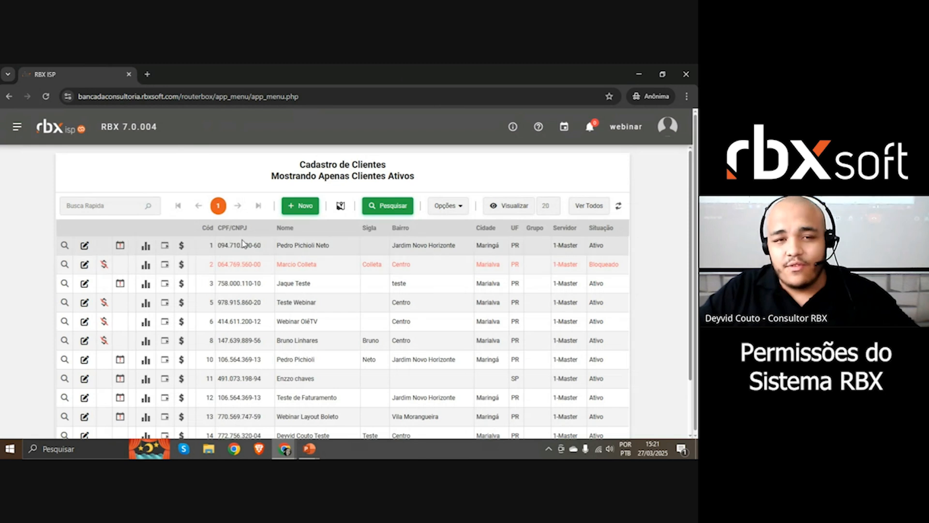
Open the Posição Financeira of client 1 and look over the financial movements and available actions.
left_click(180, 246)
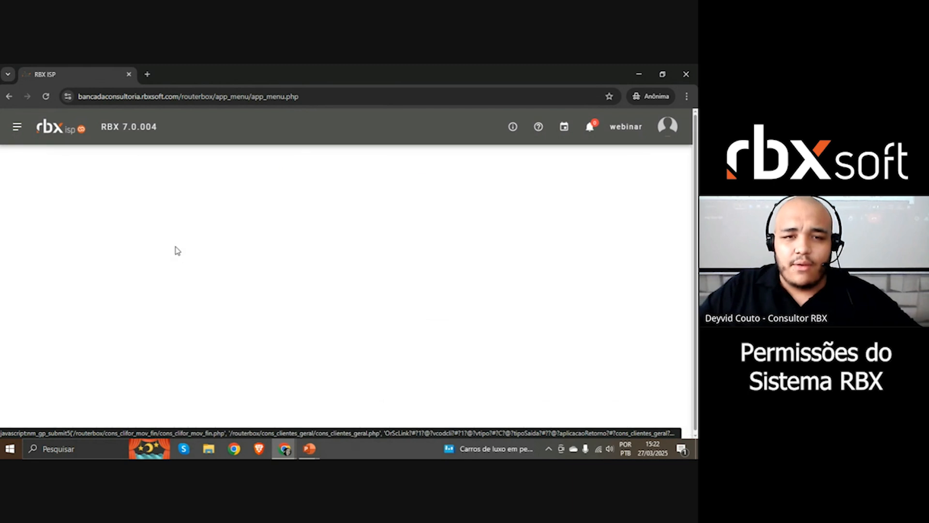
scroll(152, 230, "down", 10)
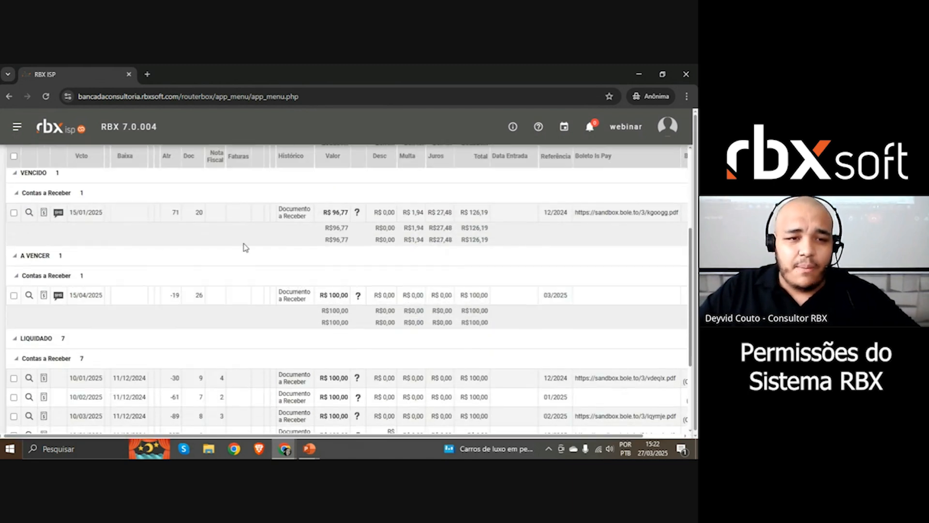
scroll(309, 326, "up", 10)
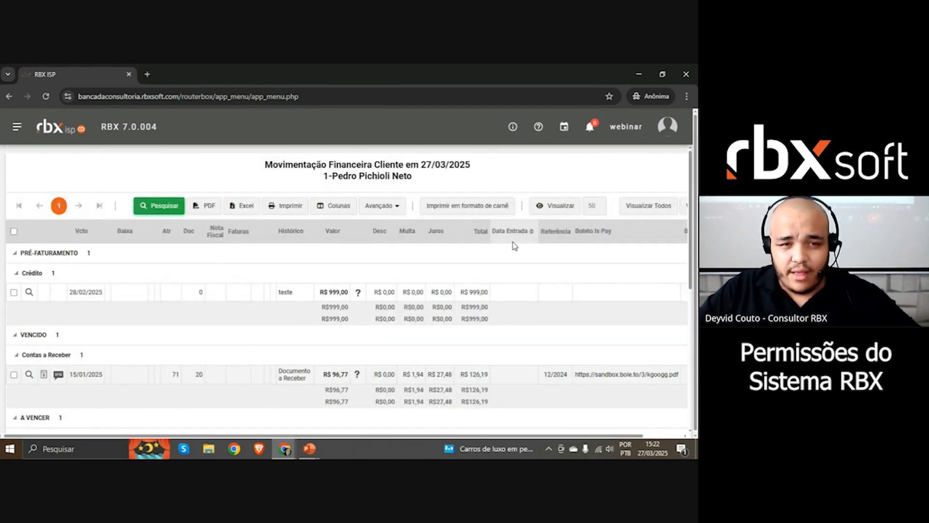
scroll(269, 227, "down", 10)
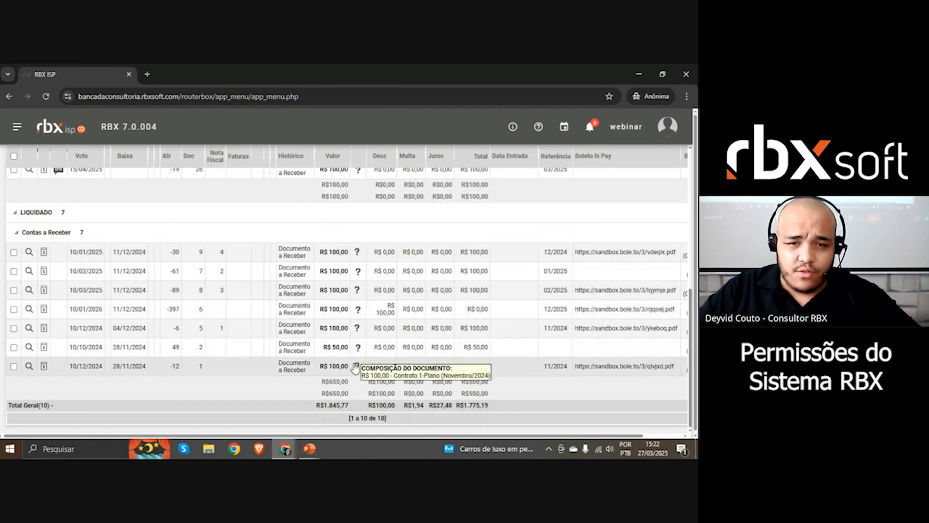
scroll(516, 327, "up", 10)
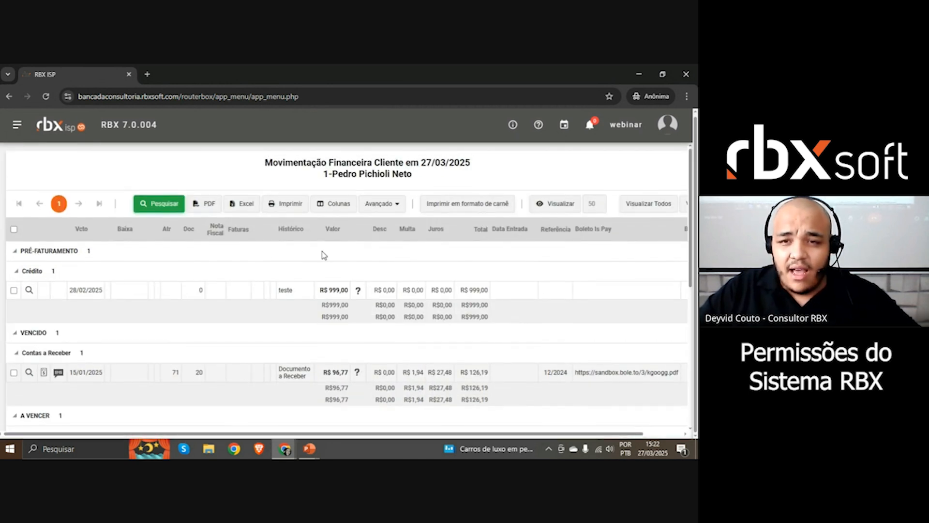
scroll(324, 255, "down", 10)
scroll(274, 288, "up", 10)
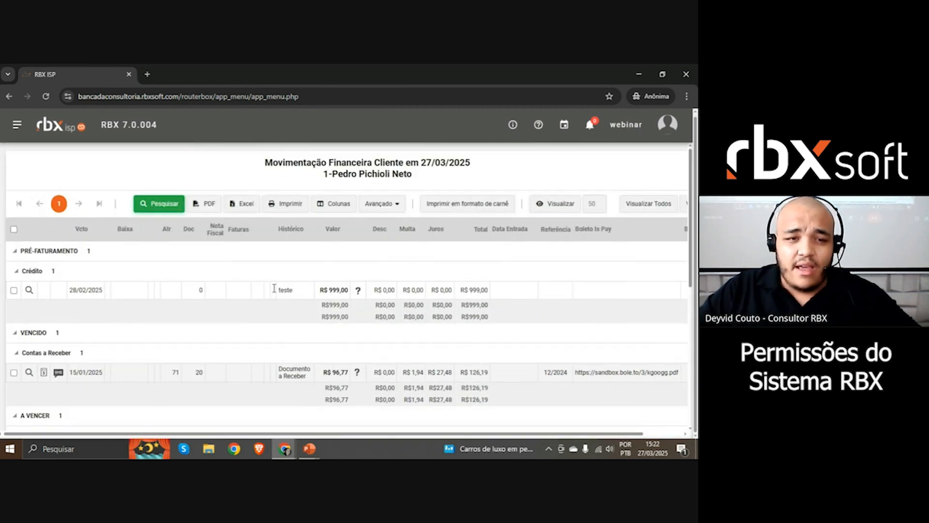
scroll(244, 276, "down", 10)
scroll(604, 203, "up", 9)
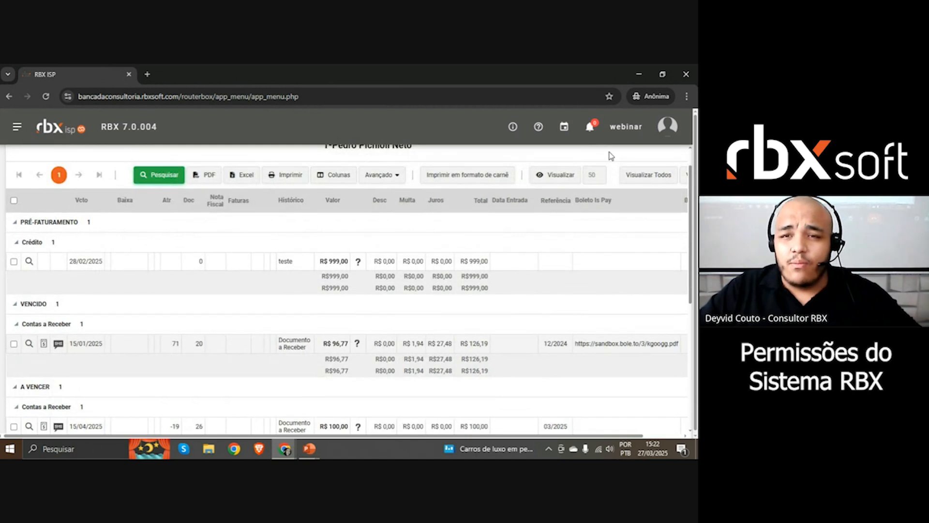
scroll(611, 156, "up", 1)
scroll(630, 193, "right", 2)
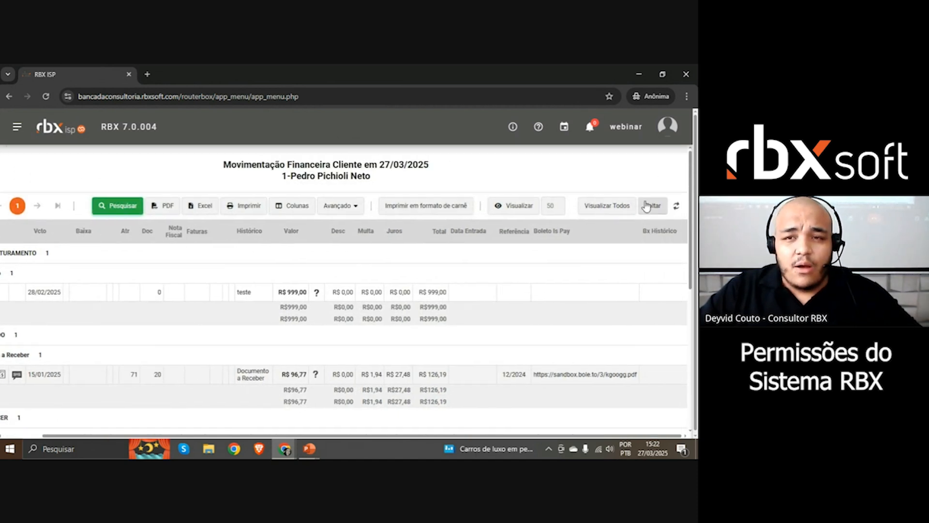
Sign out of the webinar user's session and switch back to the administrator's window.
left_click(668, 127)
left_click(576, 237)
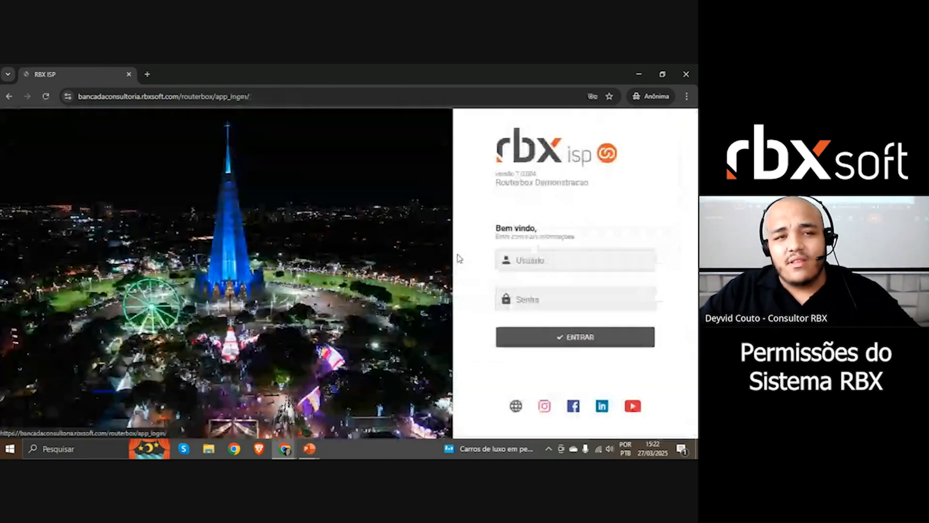
left_click(285, 448)
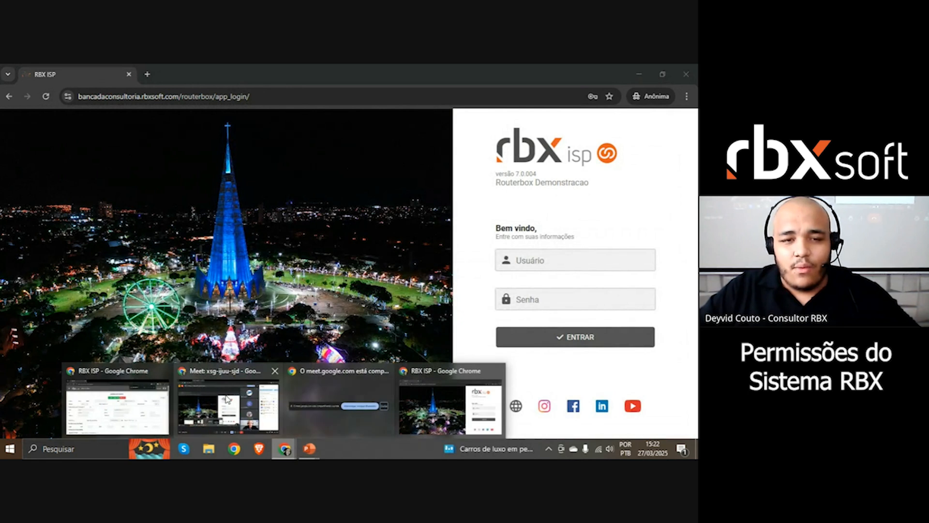
left_click(118, 409)
Expand the Restrições Gerais section of the webinar user's record and look over its restriction options.
scroll(454, 266, "down", 10)
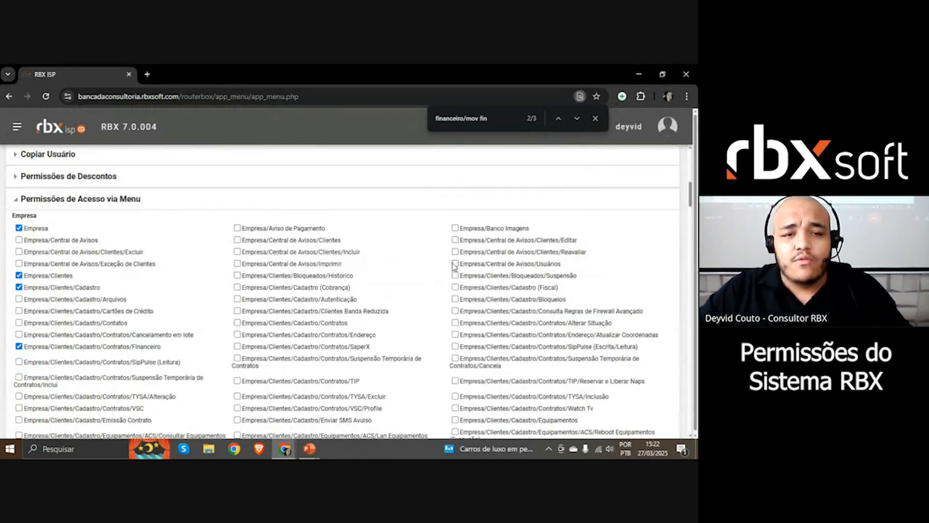
scroll(487, 240, "down", 4)
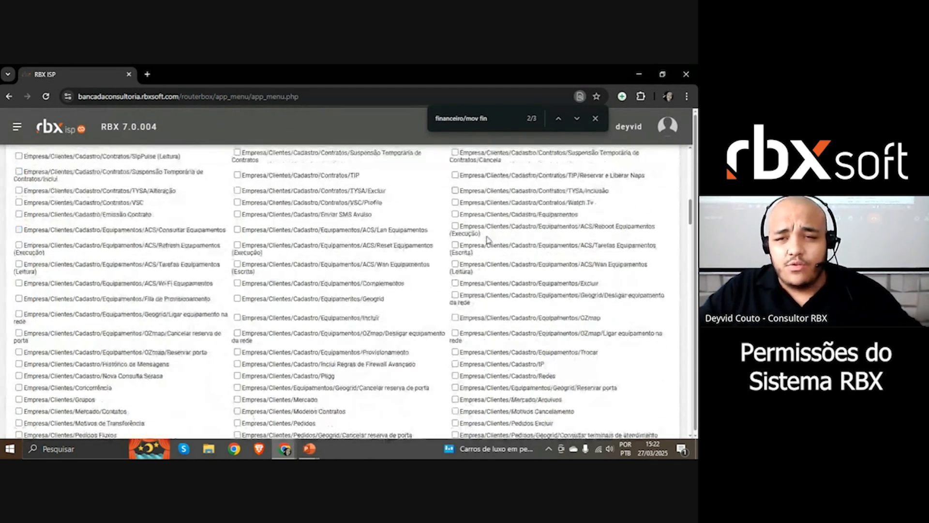
scroll(488, 239, "down", 20)
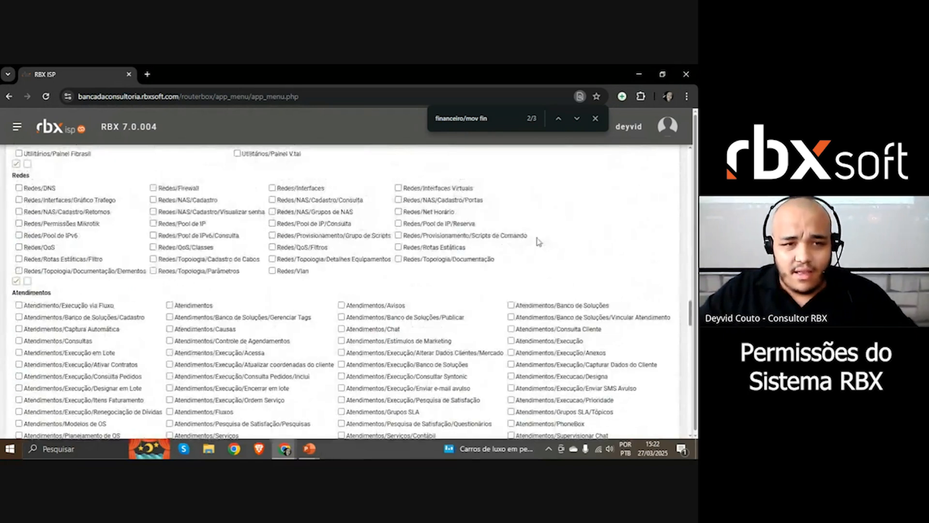
scroll(321, 209, "down", 8)
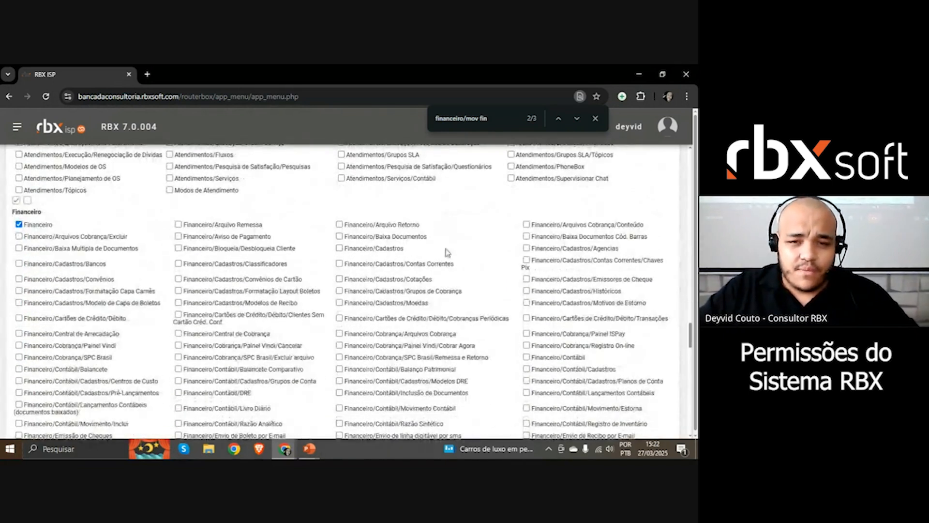
scroll(401, 293, "down", 3)
scroll(401, 293, "down", 15)
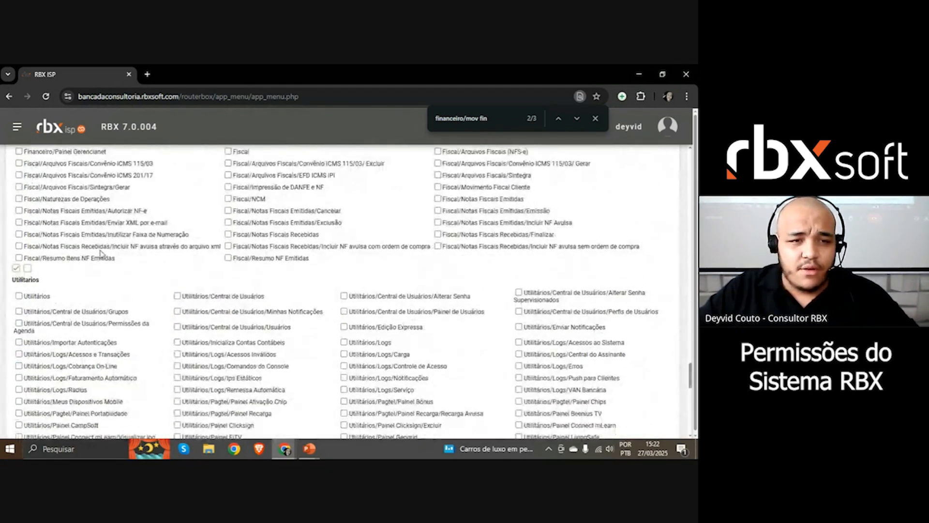
scroll(123, 249, "down", 5)
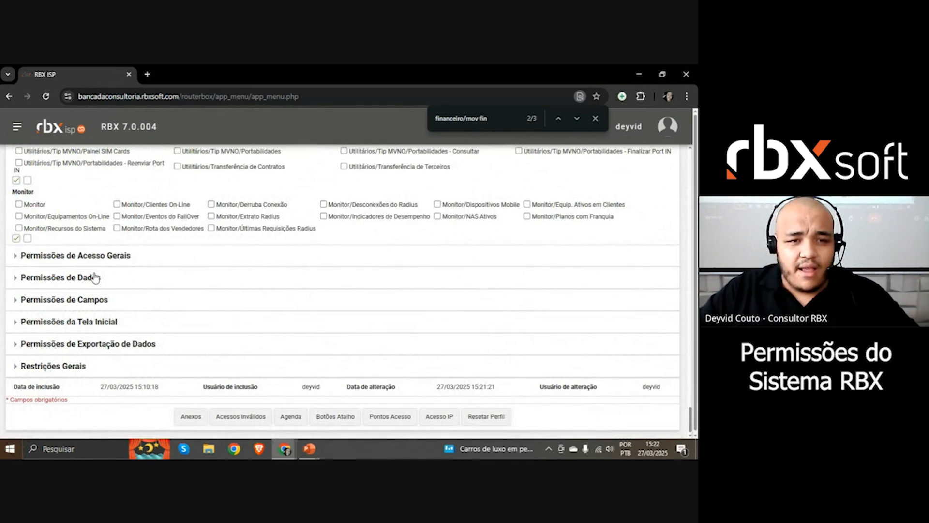
left_click(75, 367)
scroll(140, 305, "down", 3)
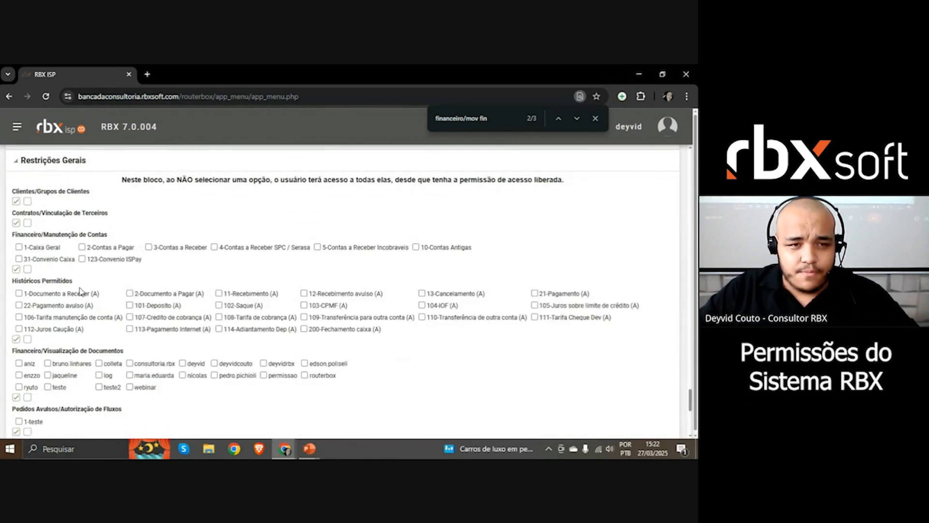
Select every option under Históricos Permitidos in Restrições Gerais and every menu permission in the Financeiro group of the webinar user's record.
scroll(80, 290, "down", 1)
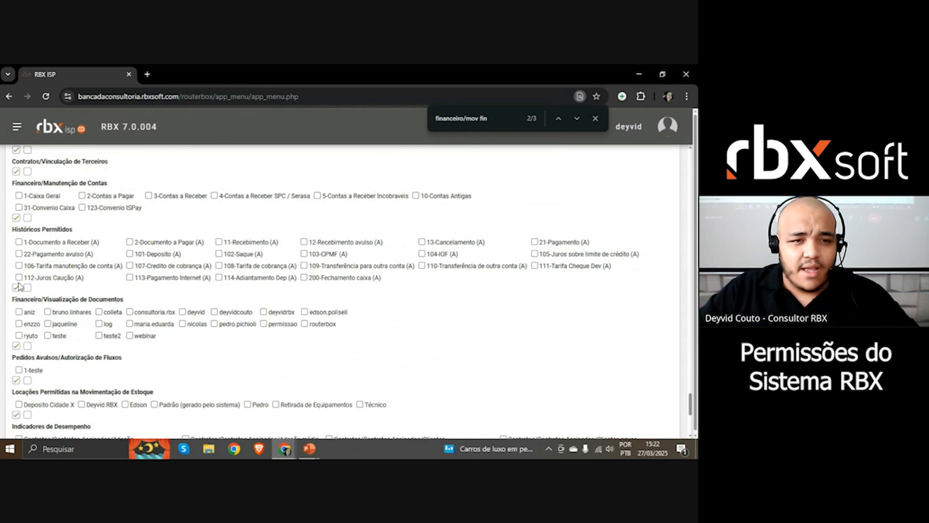
scroll(81, 241, "up", 1)
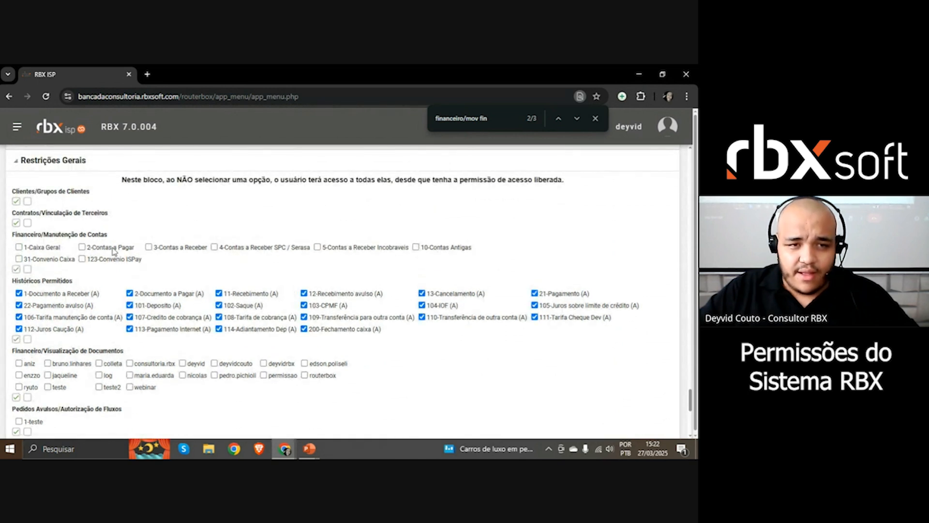
scroll(189, 257, "up", 15)
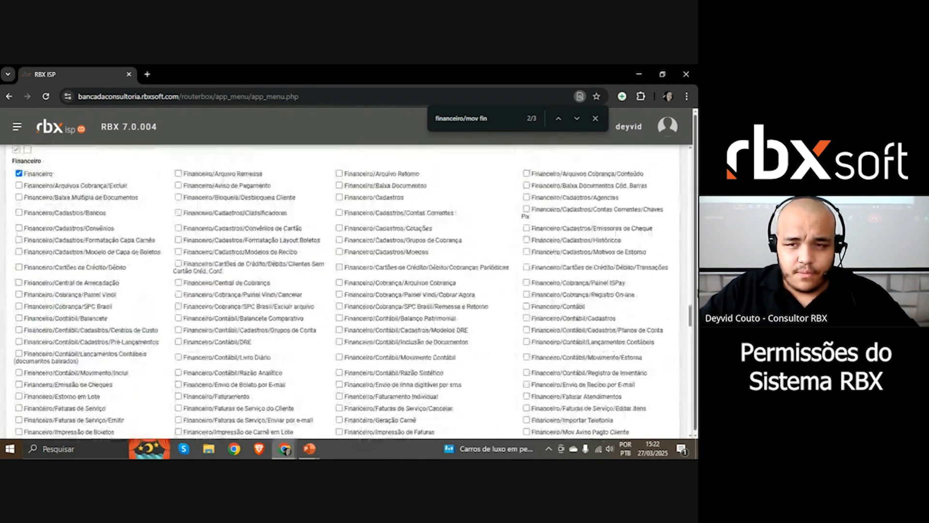
mouse_move(692, 320)
left_mouse_down()
mouse_move(693, 165)
mouse_move(696, 323)
left_mouse_up()
scroll(98, 325, "down", 3)
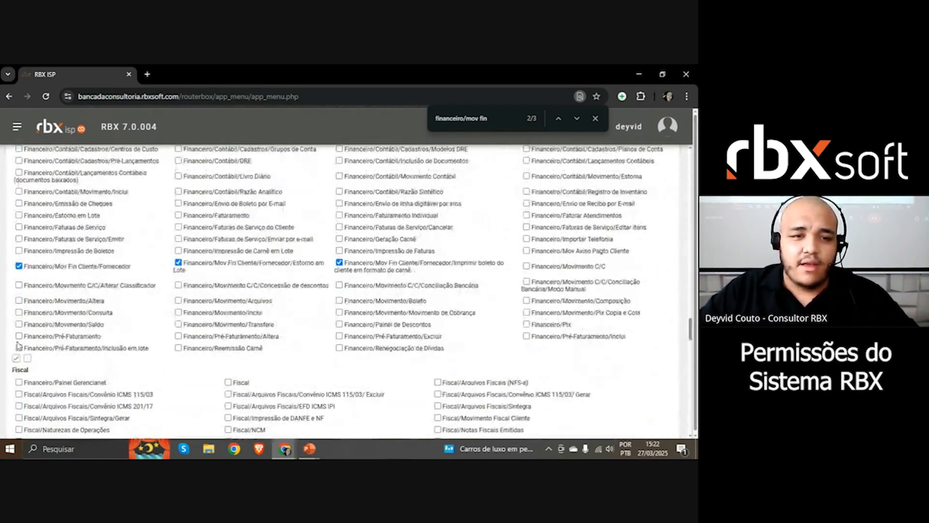
left_click(17, 358)
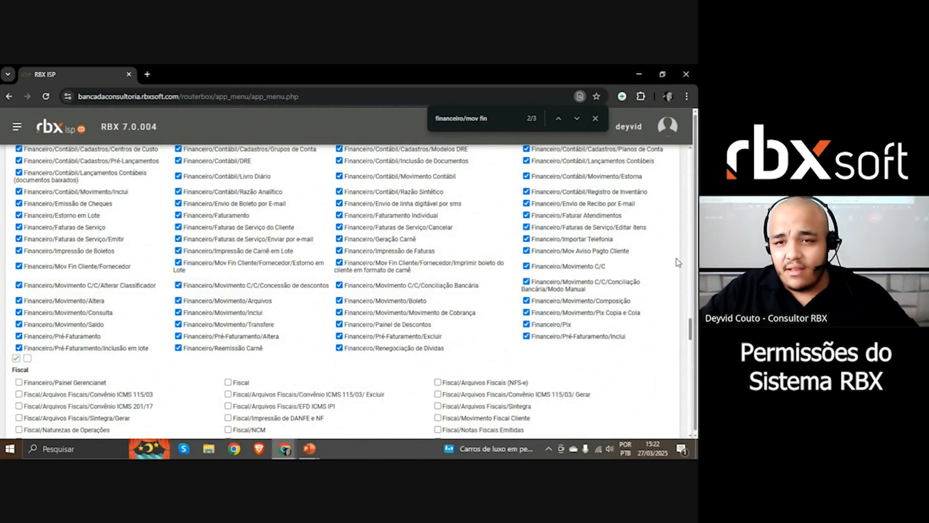
Deselect the Financeiro permissions Arquivo Remessa, Arquivo Retorno and Cadastros/Modelos de Recibo, and save the webinar user's record.
mouse_move(694, 331)
left_mouse_down()
mouse_move(696, 249)
mouse_move(697, 318)
left_mouse_up()
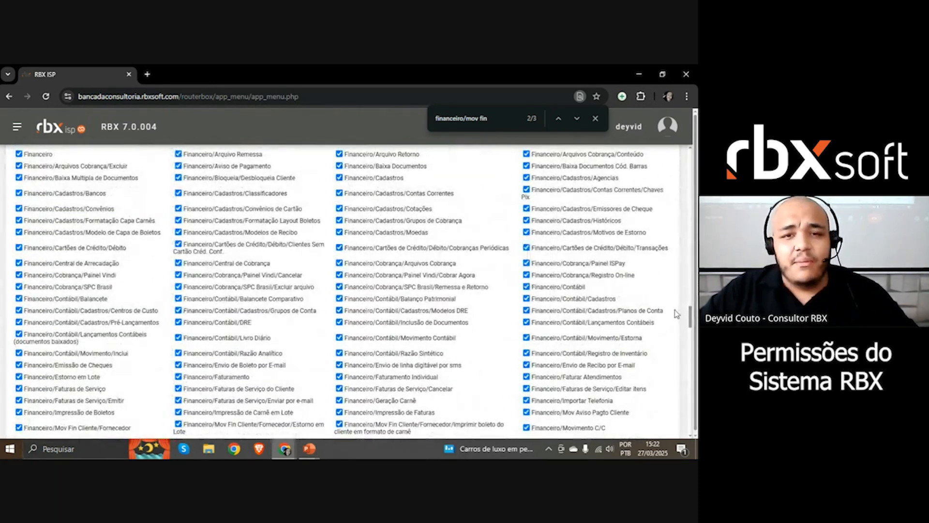
scroll(416, 271, "up", 1)
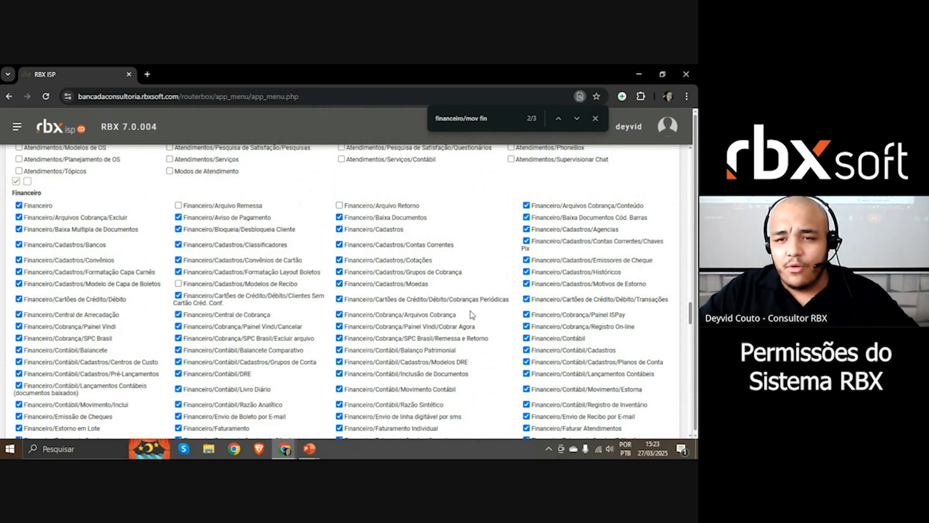
scroll(454, 289, "down", 5)
scroll(454, 289, "up", 20)
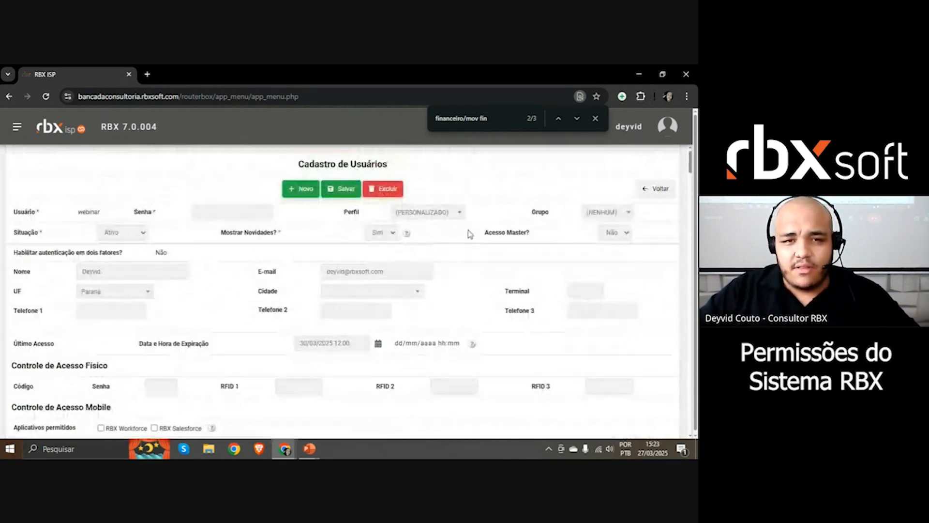
left_click(354, 189)
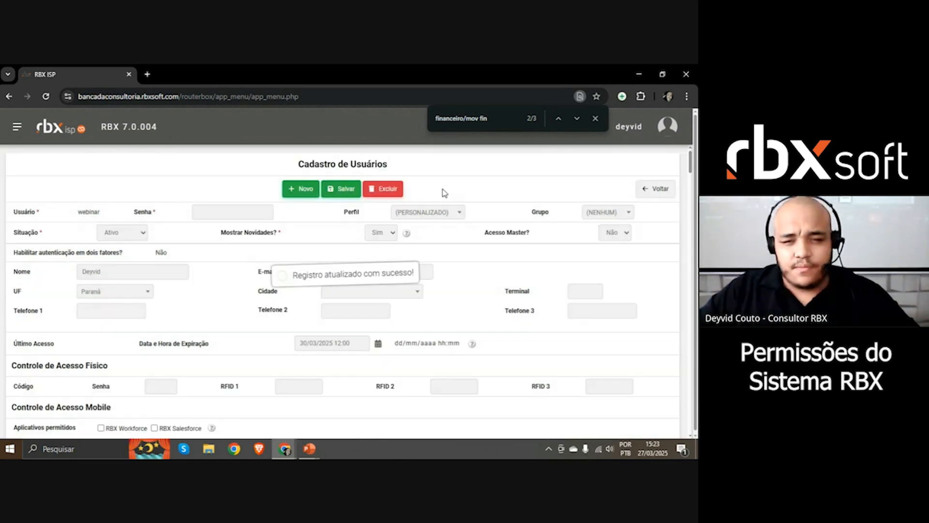
Switch to the incognito window and sign in as the user webinar with the account password.
left_click(420, 397)
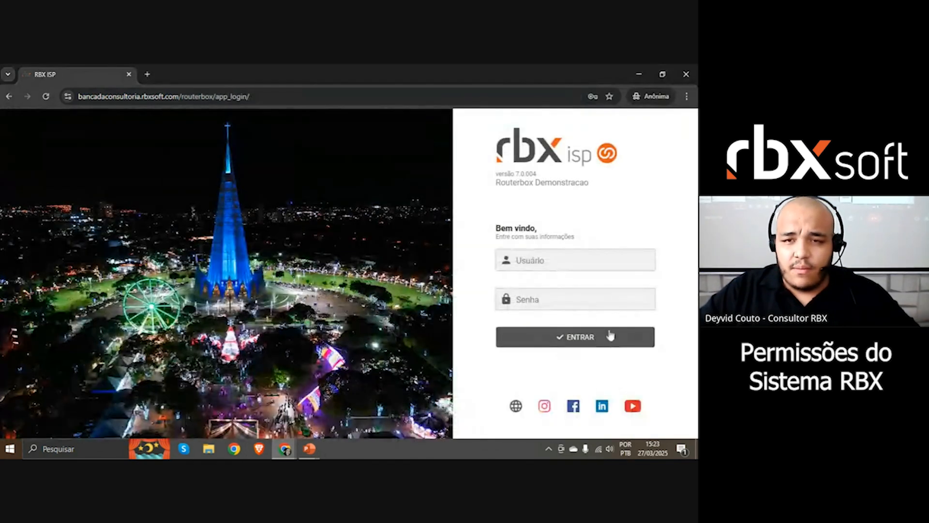
left_click(560, 263)
type("we")
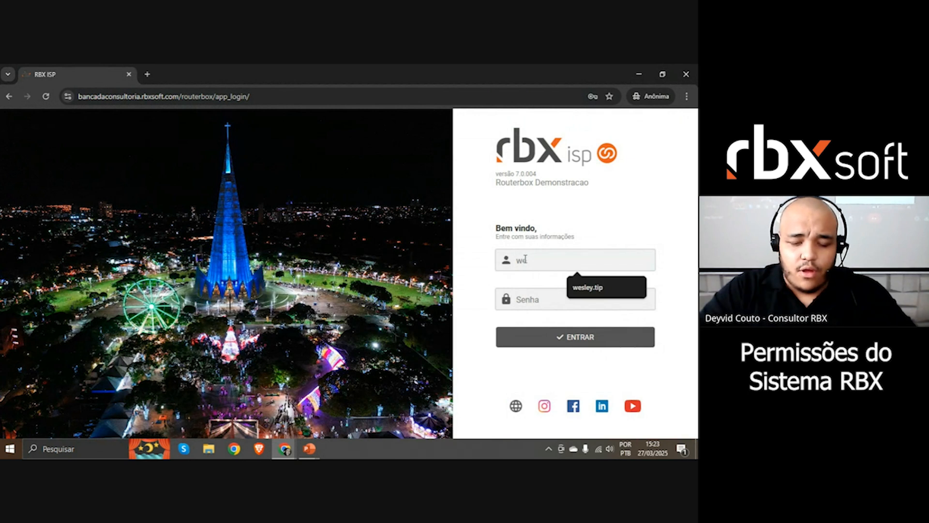
type("binar")
key("Tab")
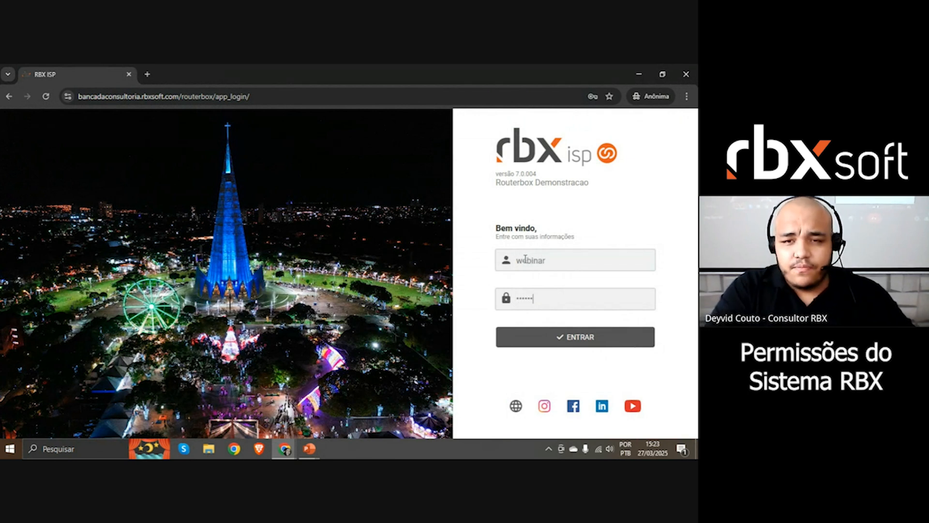
key("ctrl+a")
type("••••••••")
key("Return")
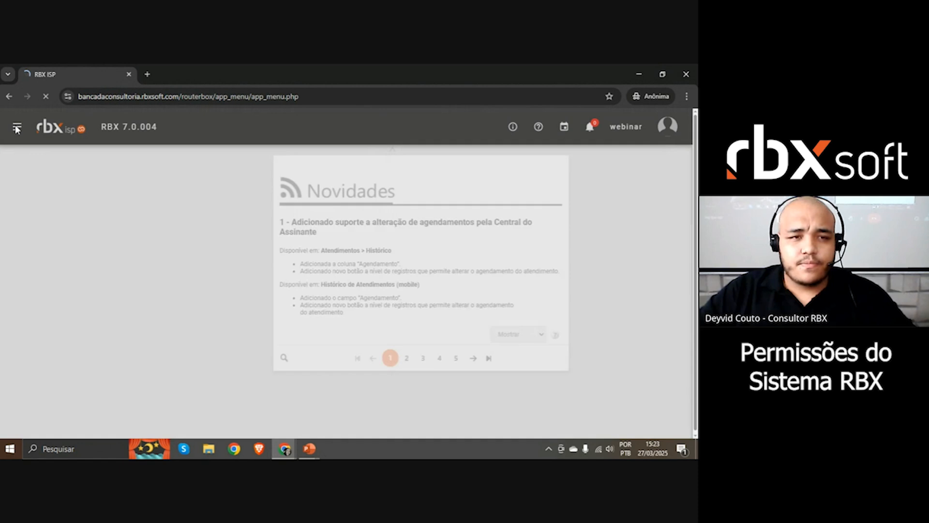
Open the Posição Financeira of client 1 from the client register and look over the actions available on its documents.
left_click(17, 129)
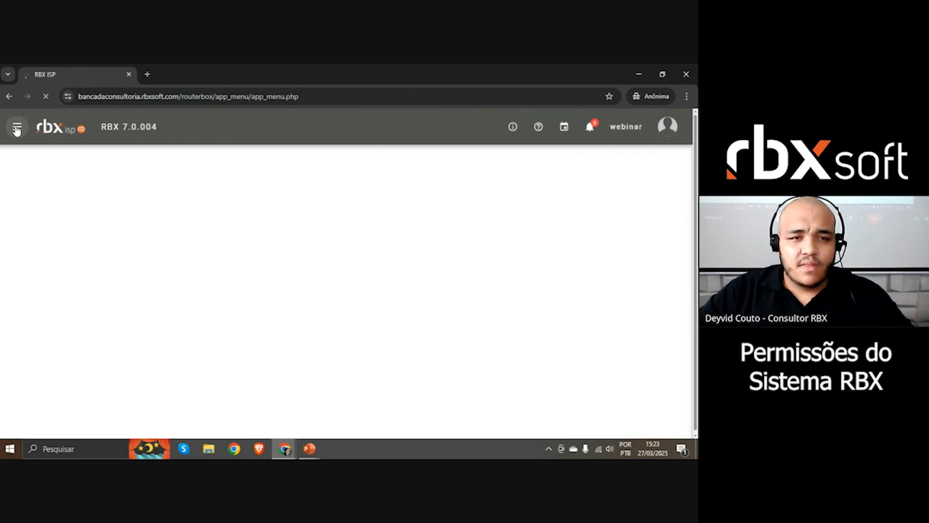
left_click(16, 129)
left_click(74, 185)
left_click(66, 254)
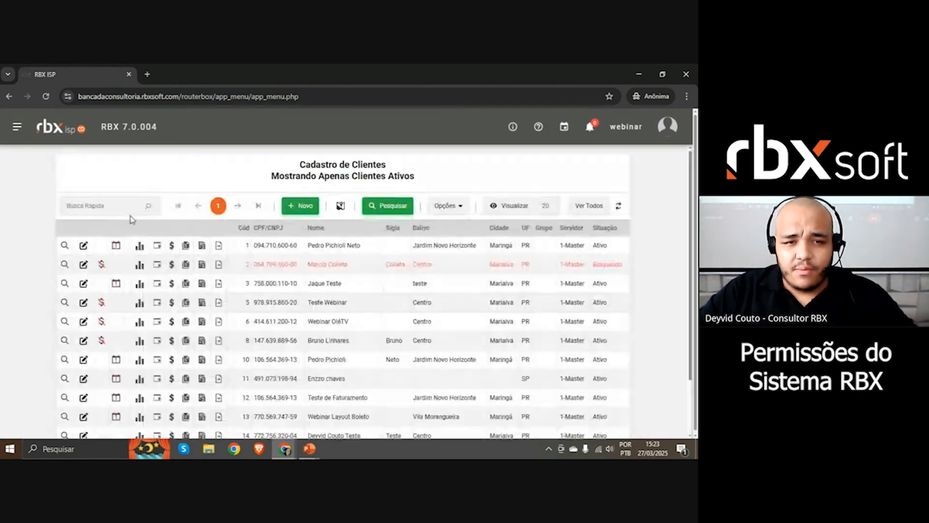
left_click(172, 246)
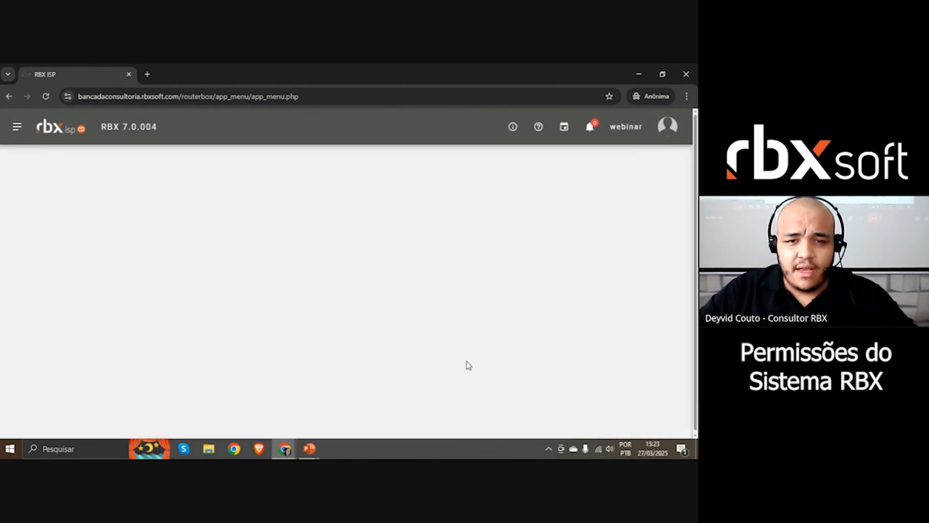
scroll(120, 282, "down", 5)
scroll(576, 286, "up", 5)
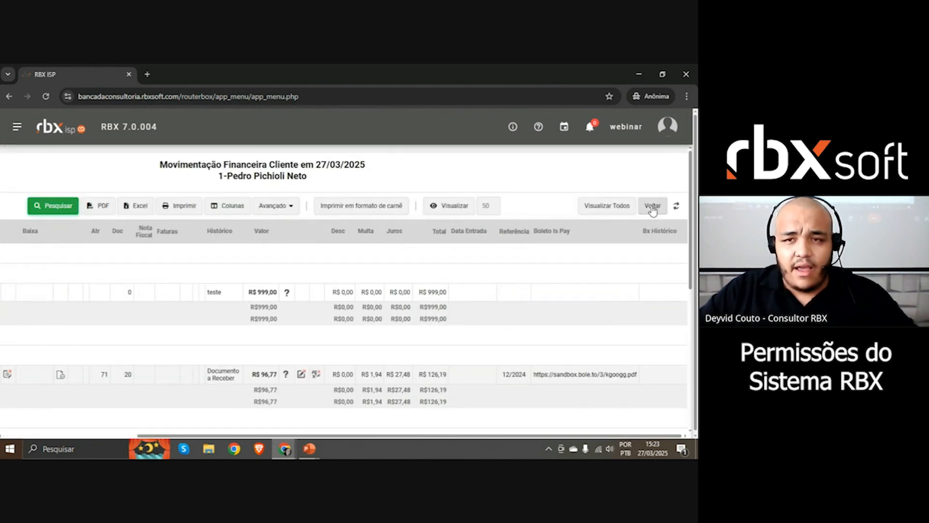
Return to the client register, sign out of the webinar session and switch back to the administrator's user record.
left_click(654, 207)
left_click(668, 126)
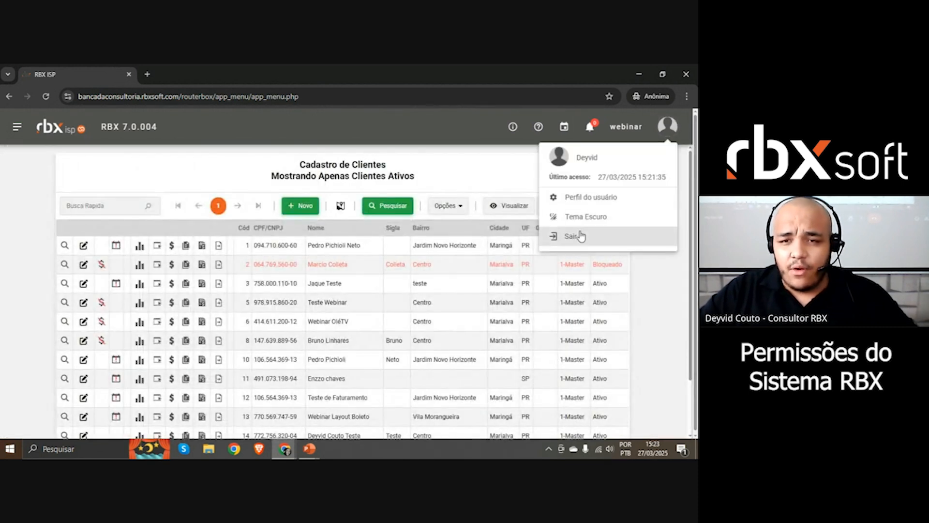
left_click(571, 238)
mouse_move(285, 449)
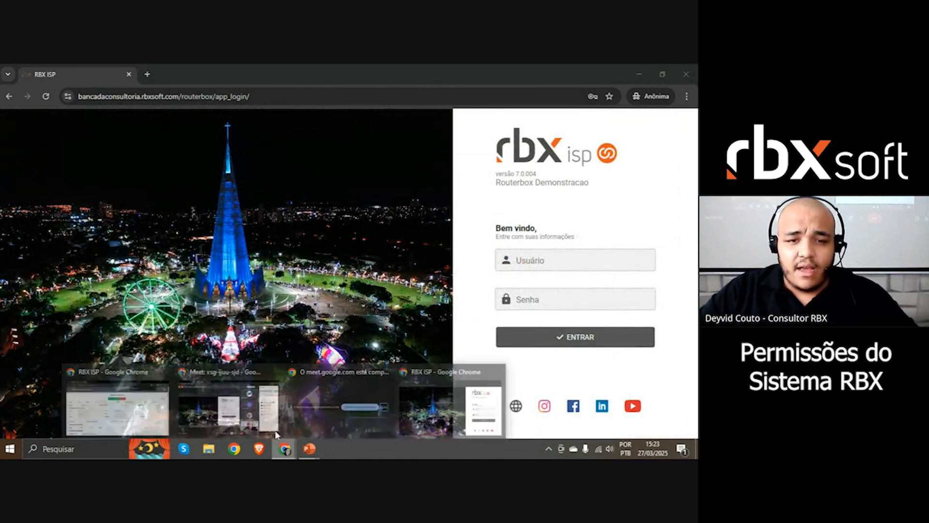
left_click(139, 401)
Review the webinar user's Permissões de Acesso via Menu from Empresa through Monitor, down to the collapsed permission sections.
scroll(393, 278, "down", 15)
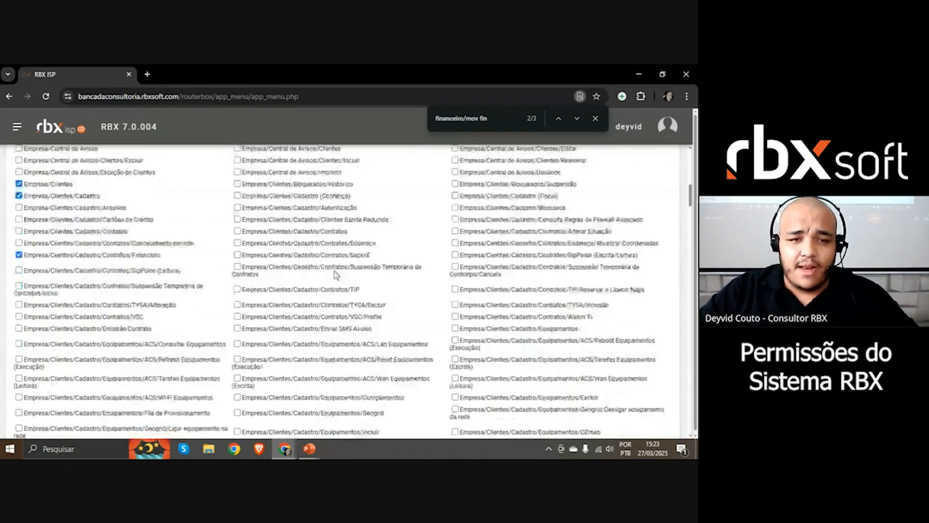
left_click_drag(689, 245, 693, 176)
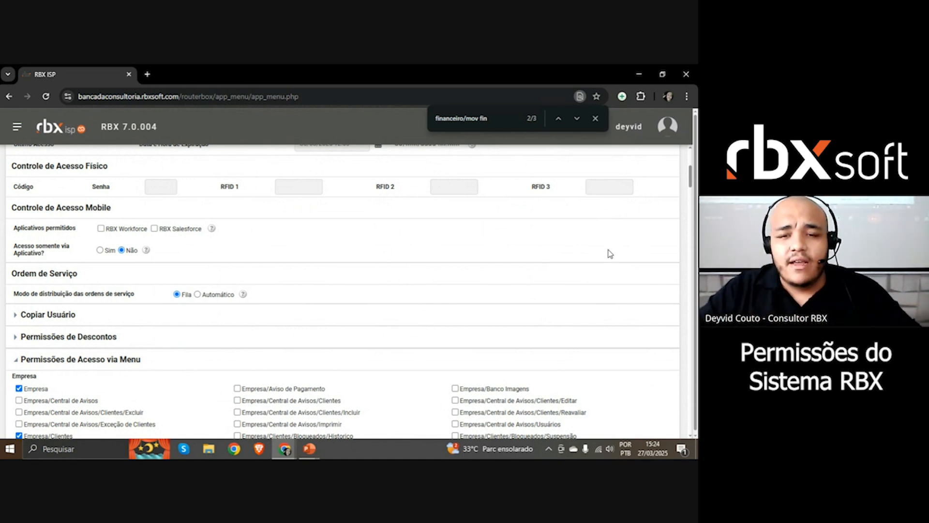
scroll(610, 253, "down", 4)
scroll(239, 245, "down", 10)
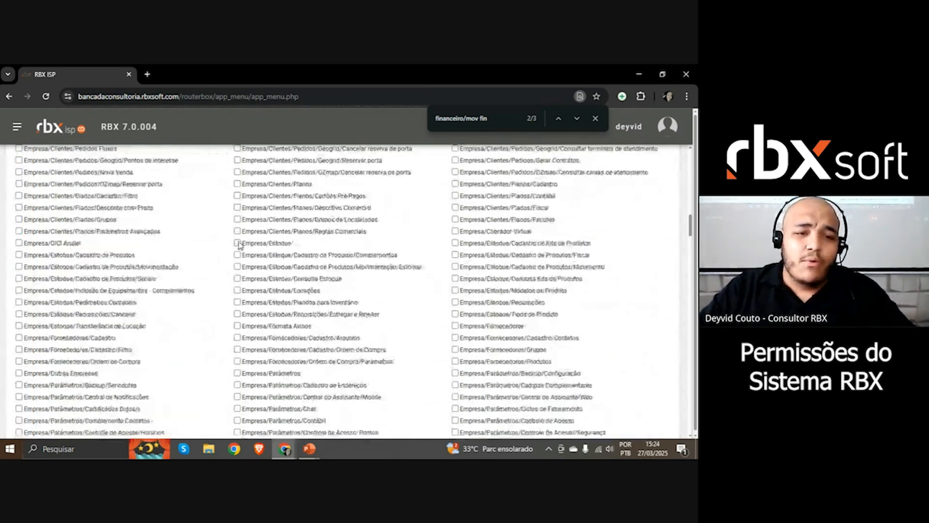
scroll(239, 246, "down", 15)
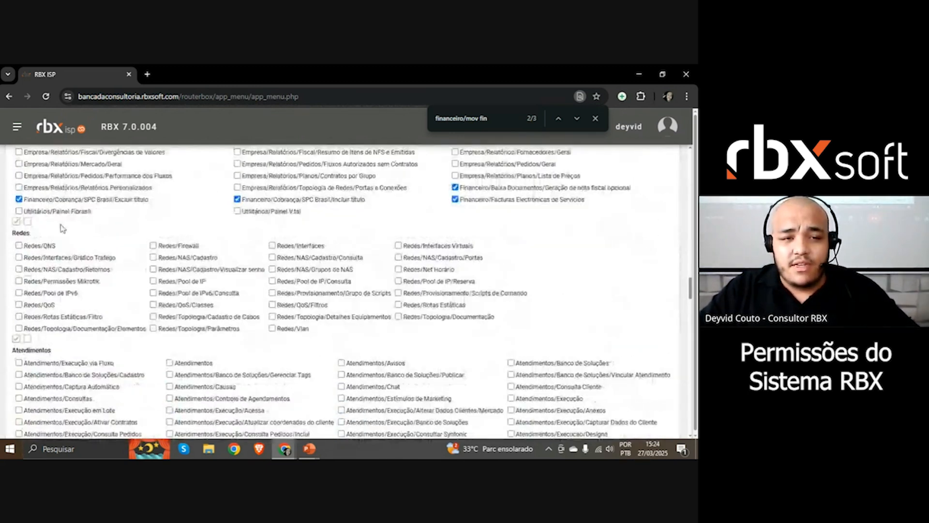
scroll(154, 228, "down", 5)
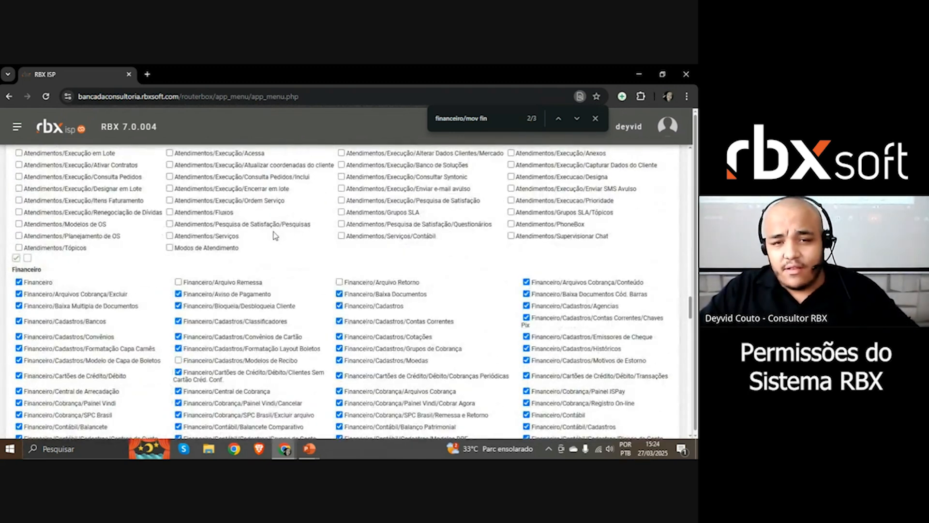
scroll(460, 285, "down", 10)
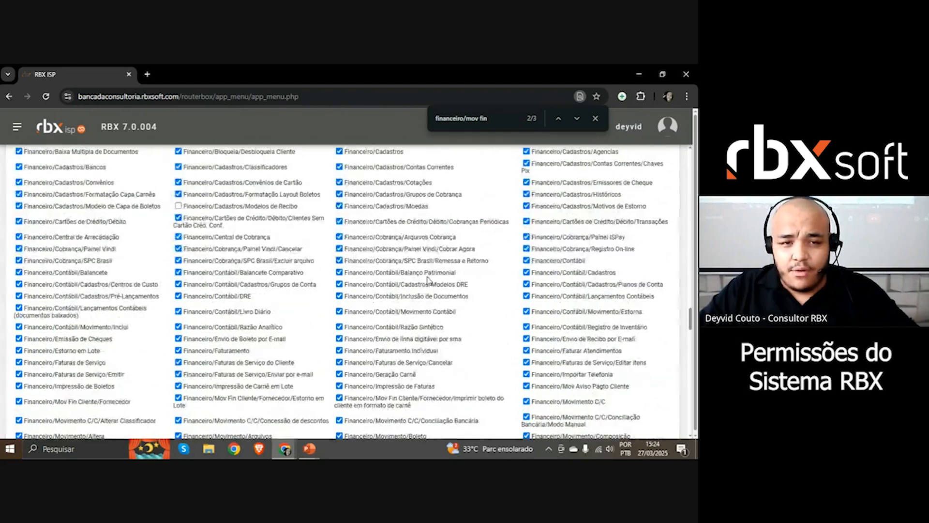
scroll(111, 221, "down", 3)
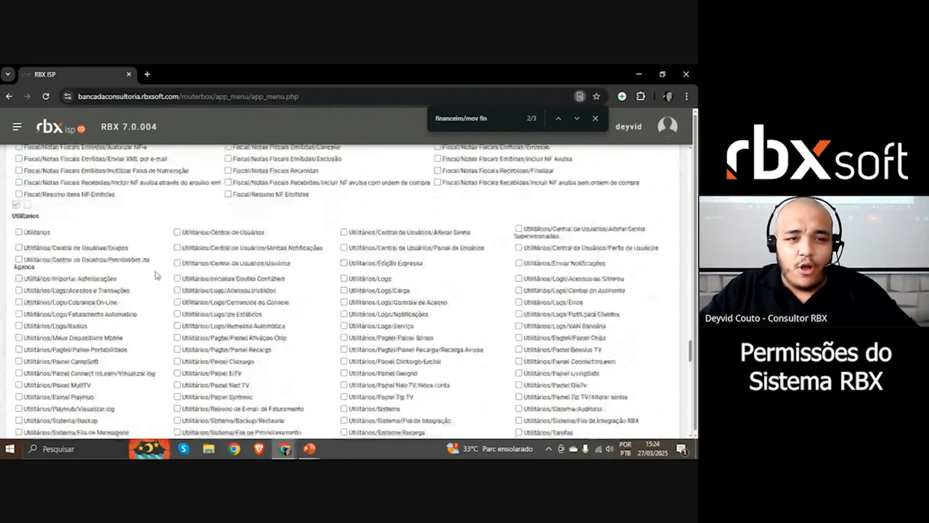
scroll(99, 202, "down", 5)
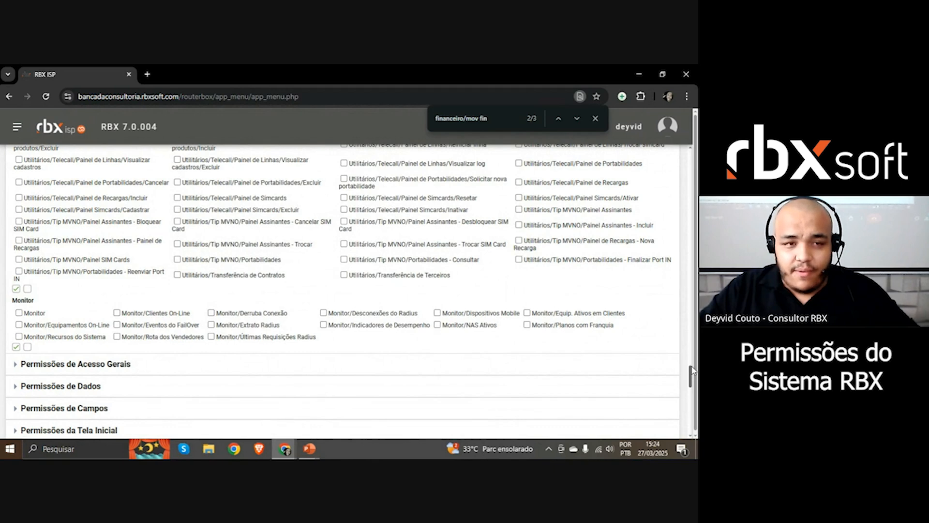
mouse_move(692, 370)
left_mouse_down()
mouse_move(681, 126)
mouse_move(691, 385)
left_mouse_up()
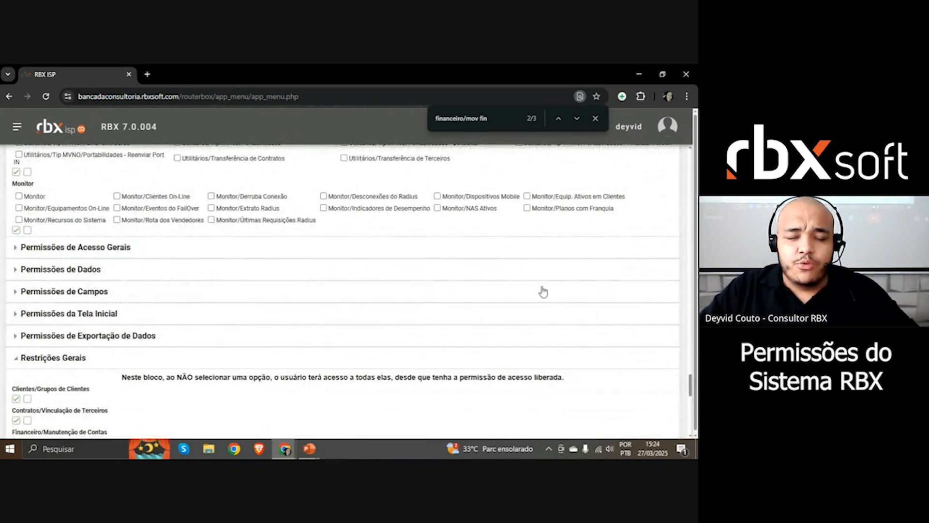
Expand Permissões de Acesso Gerais and select all Financeiro options, from Data Baixa through Multa.
left_click(127, 246)
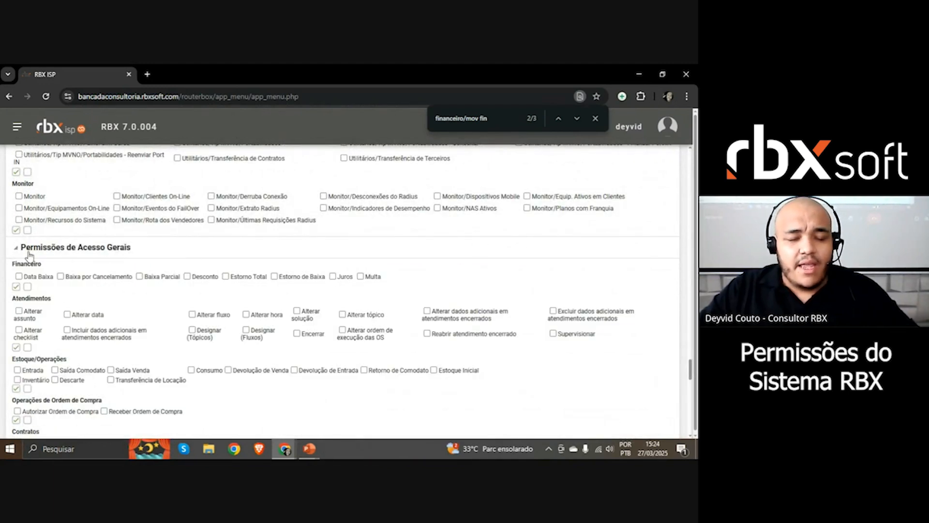
scroll(28, 255, "down", 1)
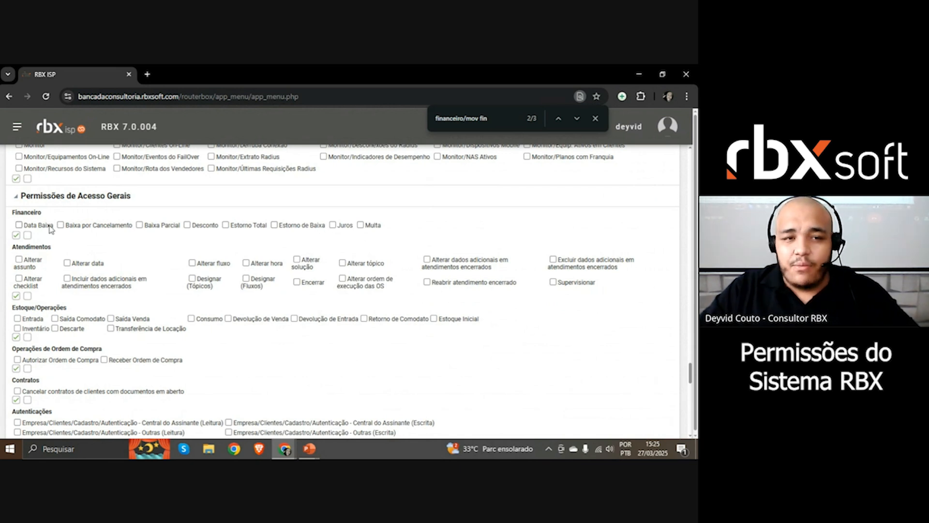
left_click(18, 236)
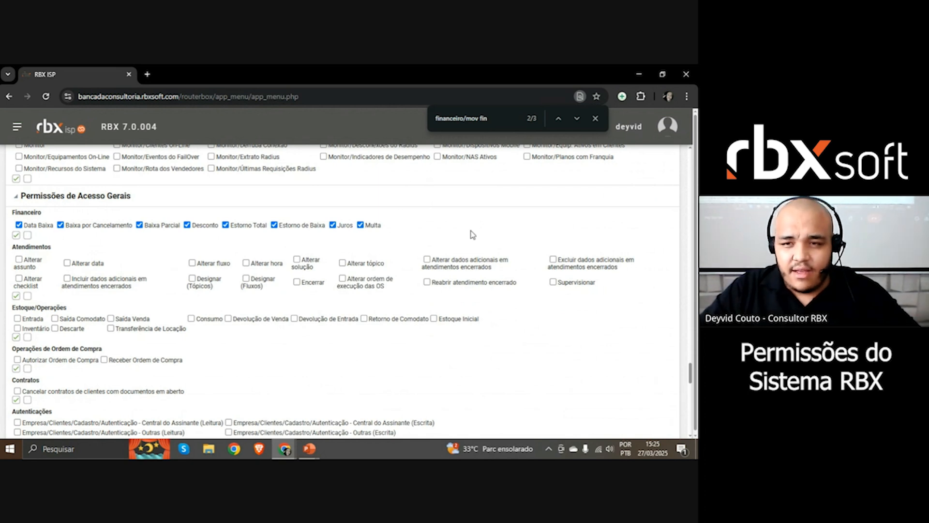
Look over the remaining Permissões de Acesso Gerais groups and go back to the Empresa permissions under Permissões de Acesso via Menu.
scroll(472, 235, "down", 4)
scroll(465, 254, "up", 6)
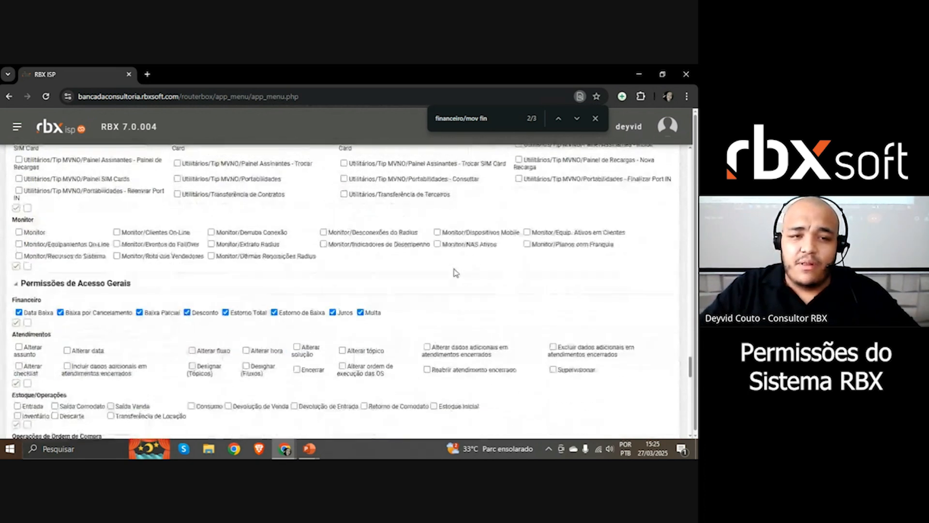
scroll(455, 272, "down", 2)
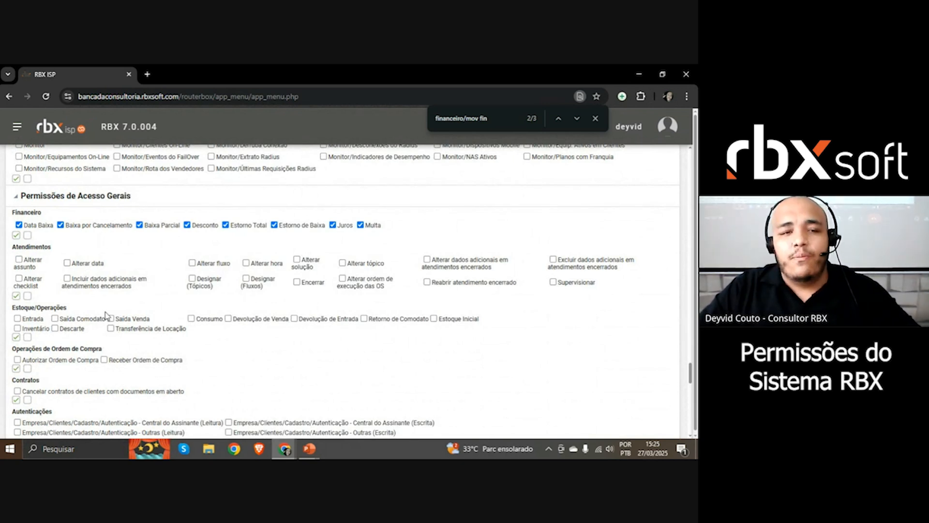
scroll(106, 314, "up", 15)
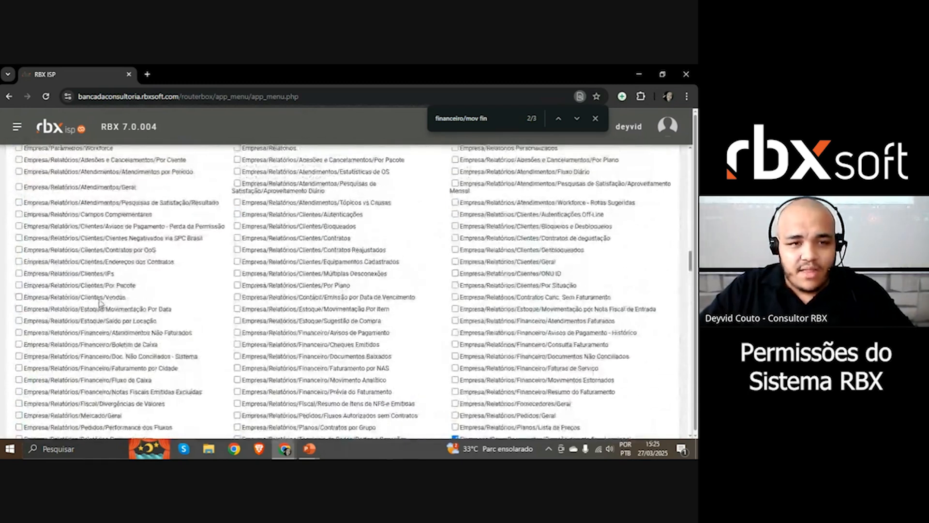
scroll(100, 303, "up", 10)
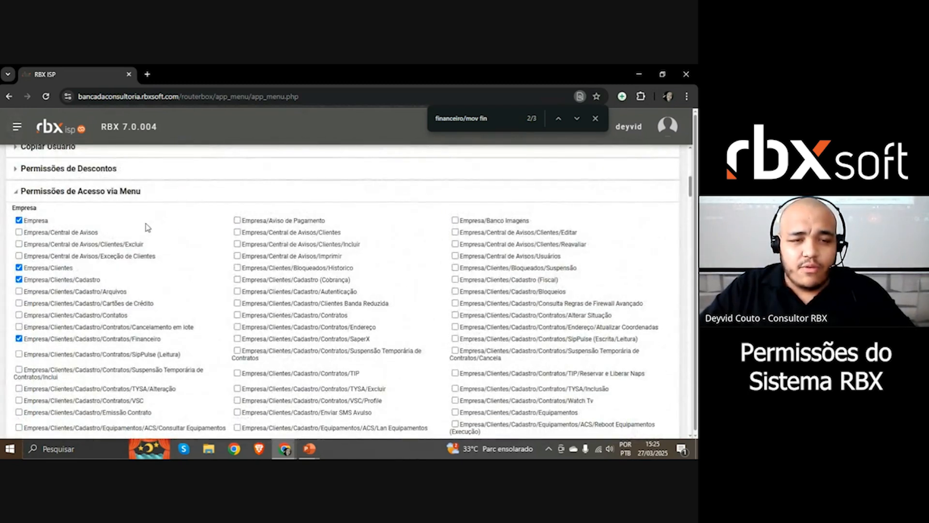
Search the page for "atendimento" and go to the Atendimentos group under Permissões de Acesso via Menu.
key("ctrl+f")
type("atend")
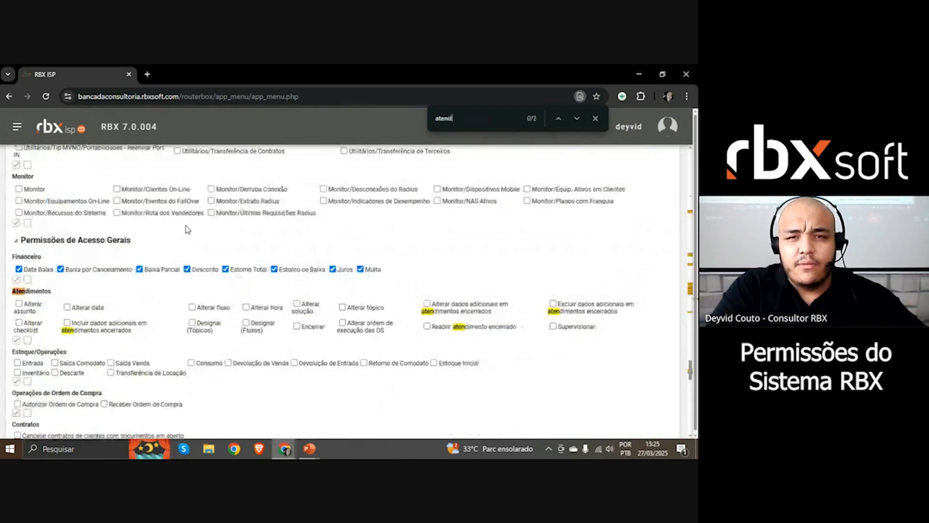
type("imento")
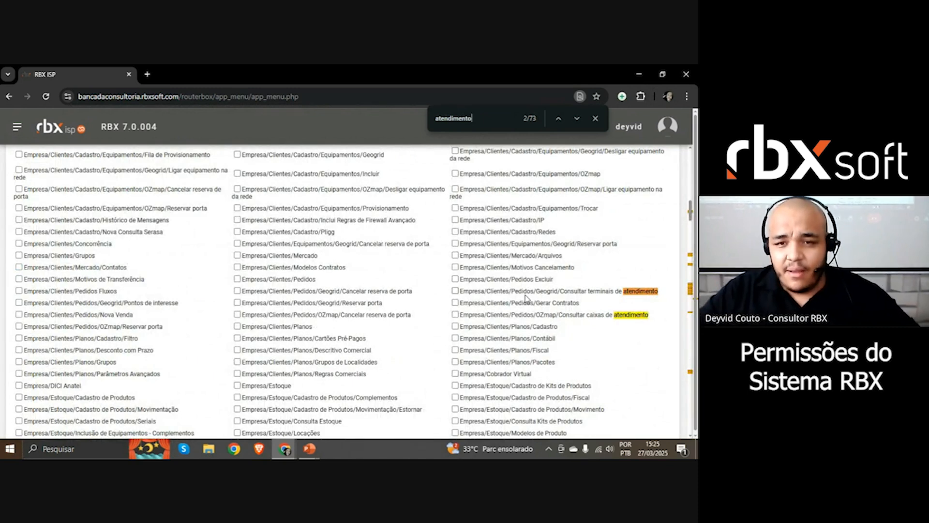
key("Return")
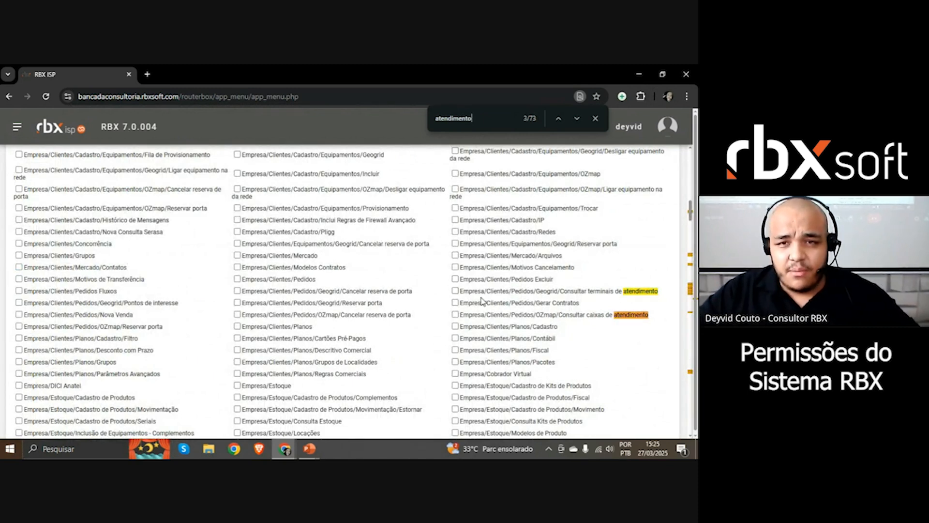
key("Return")
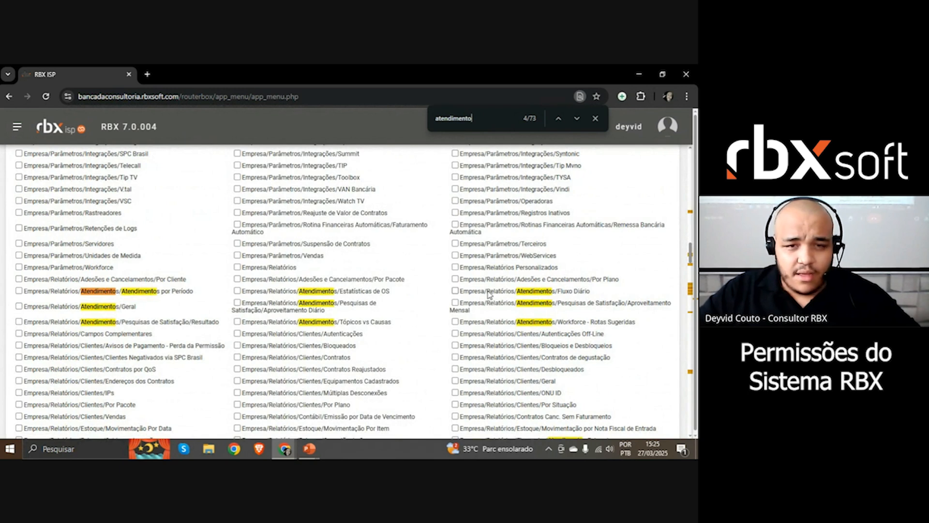
key("Return")
key("Return")
key("Return")
key("Return")
key("Return")
key("Return")
key("Return")
key("Return")
key("Return")
key("Return")
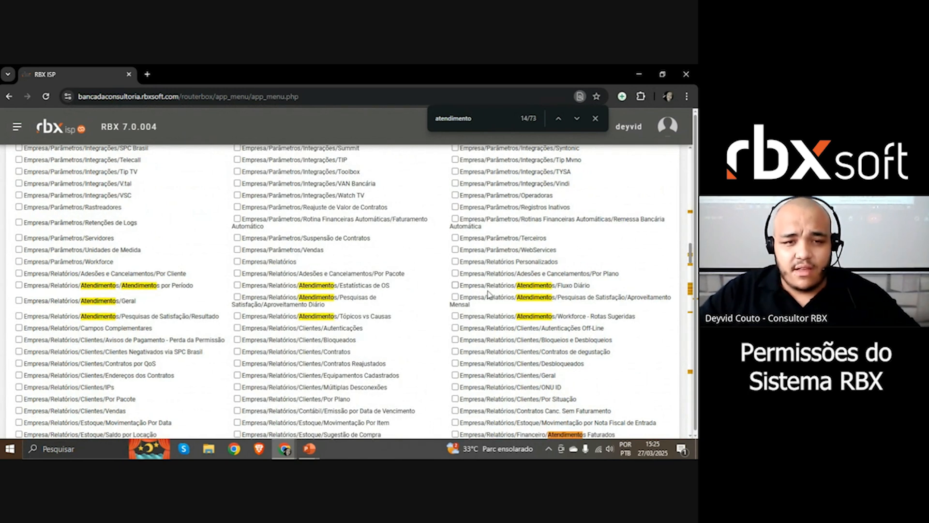
key("Return")
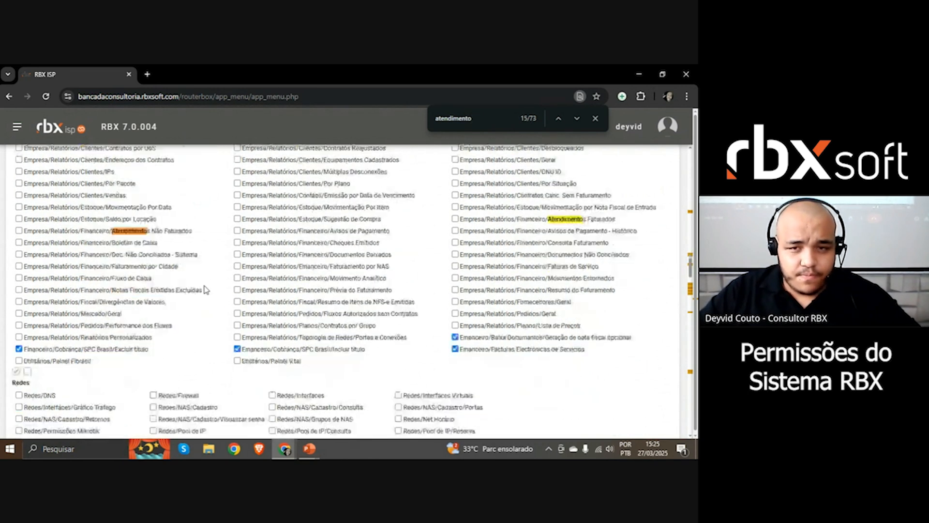
scroll(205, 289, "down", 6)
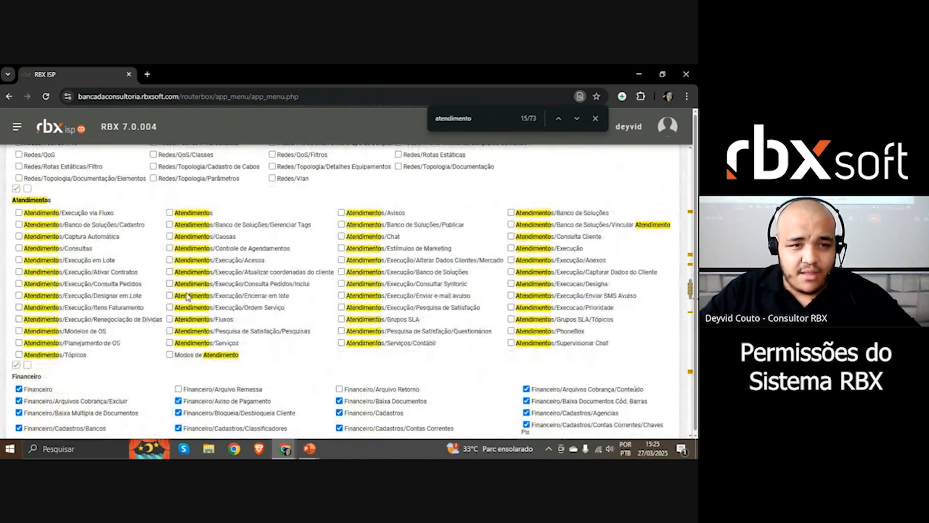
double_click(36, 200)
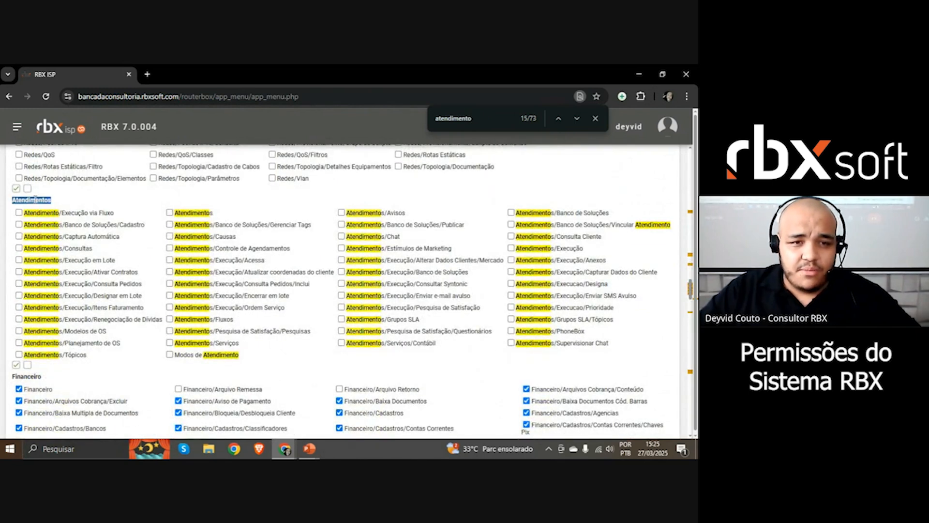
Select Atendimento/Execução via Fluxo, Atendimentos and Atendimentos/Execução in the menu permissions, and clear the first two again.
left_click(19, 212)
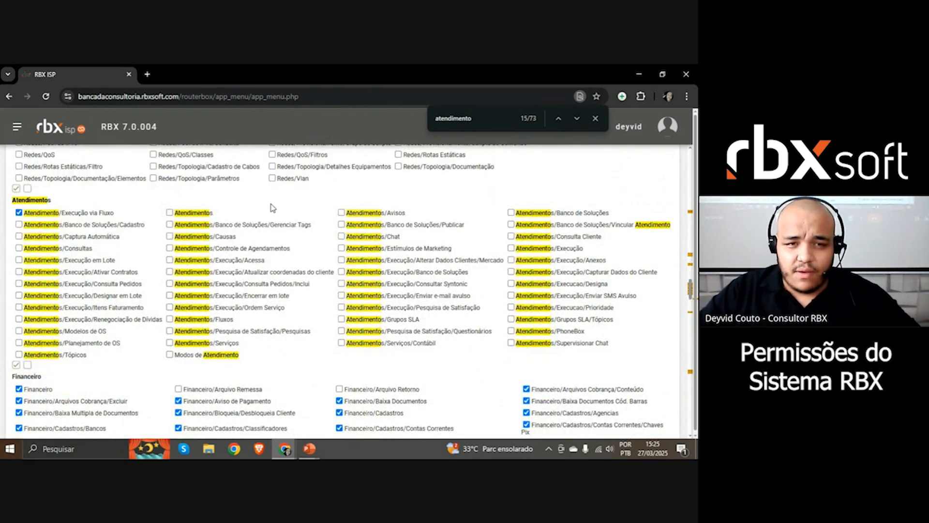
left_click(169, 213)
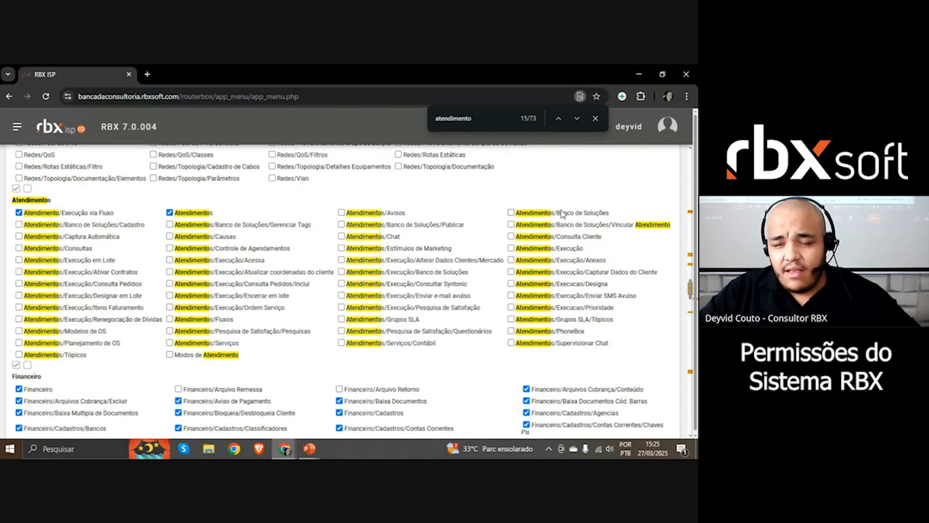
left_click(555, 249)
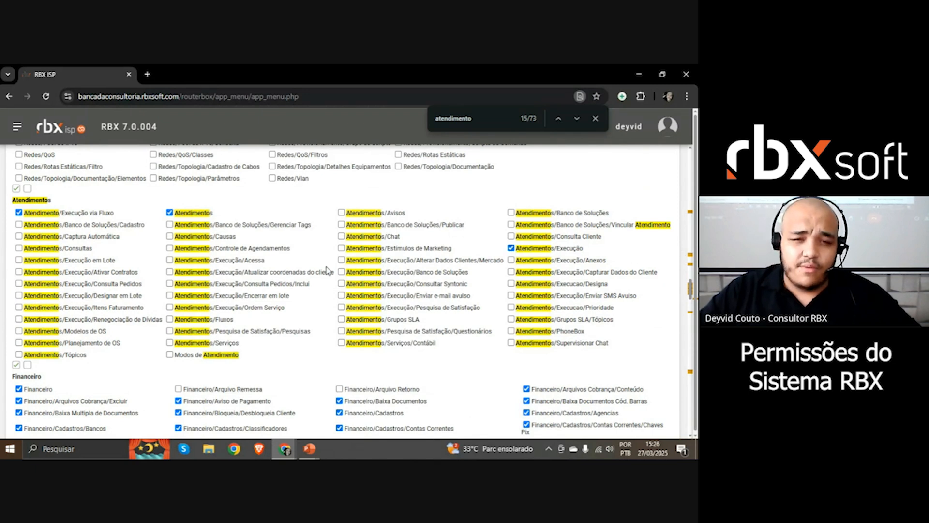
left_click(64, 214)
left_click(189, 213)
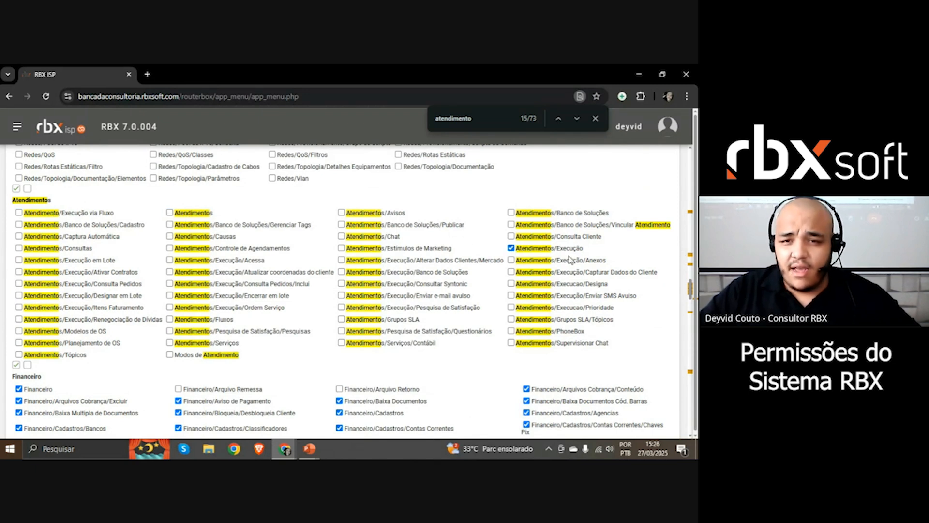
Close the page search and compare the Atendimentos options under Permissões de Acesso Gerais with the permissions under Permissões de Acesso via Menu.
scroll(536, 257, "down", 15)
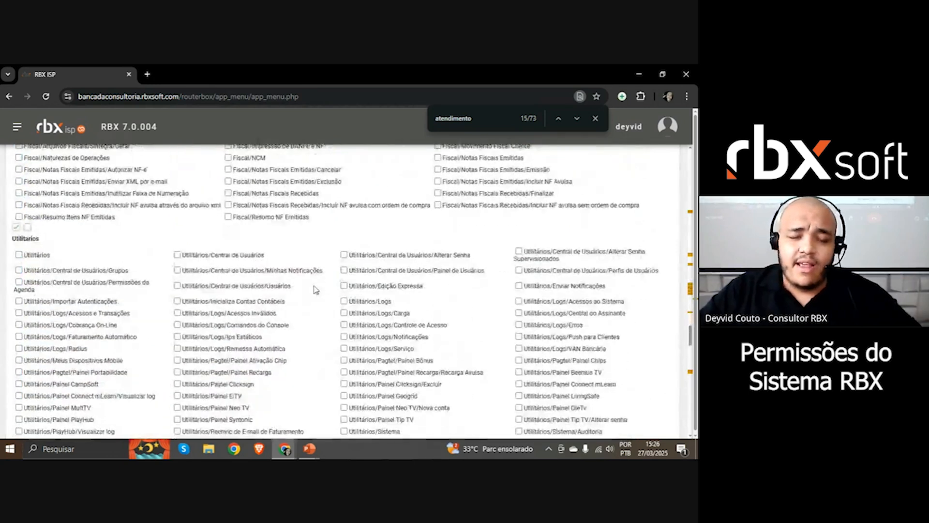
scroll(316, 290, "down", 10)
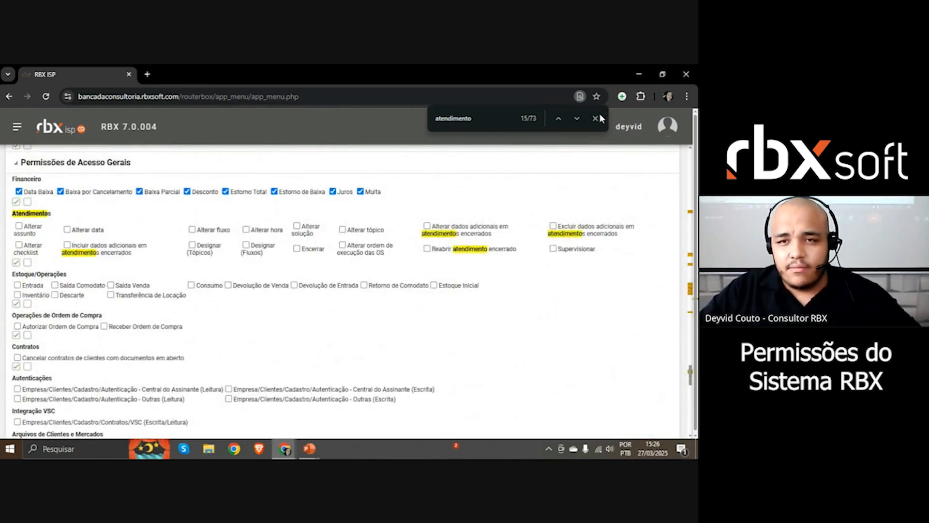
left_click(595, 118)
double_click(28, 214)
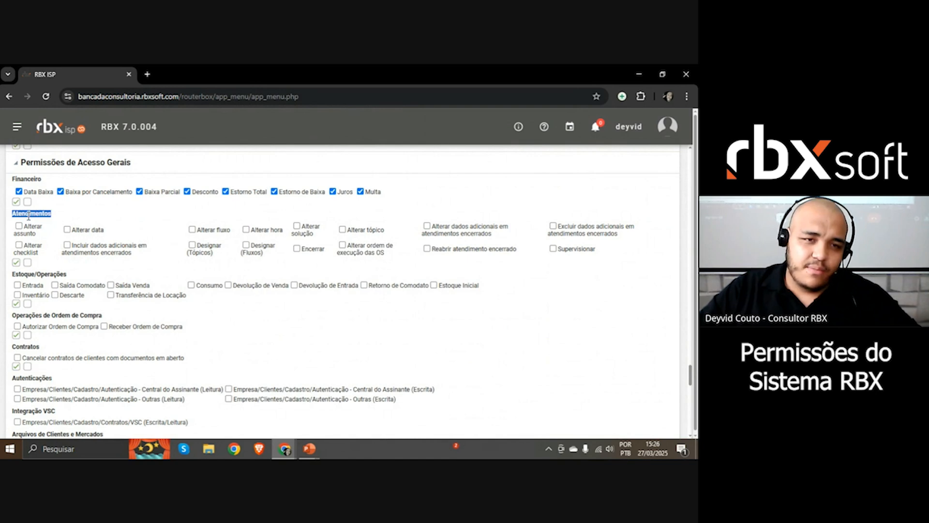
scroll(453, 278, "up", 15)
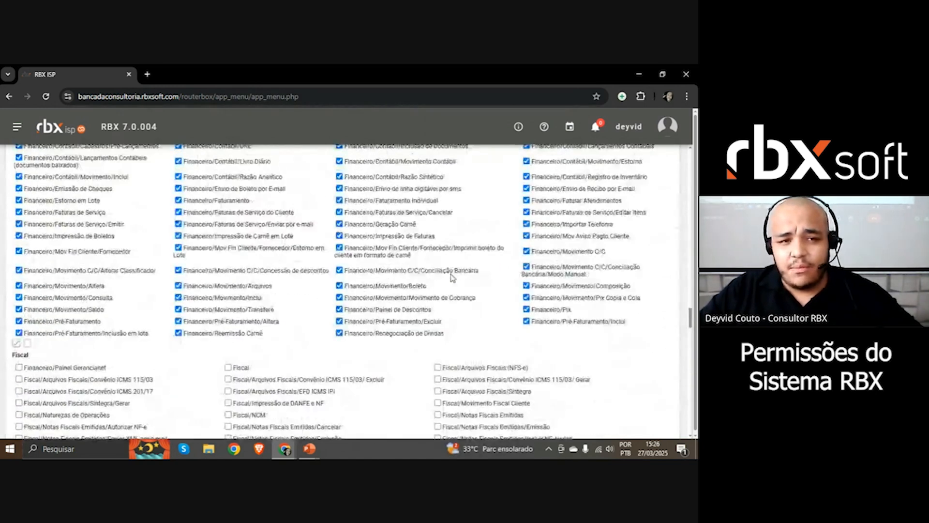
scroll(244, 267, "down", 15)
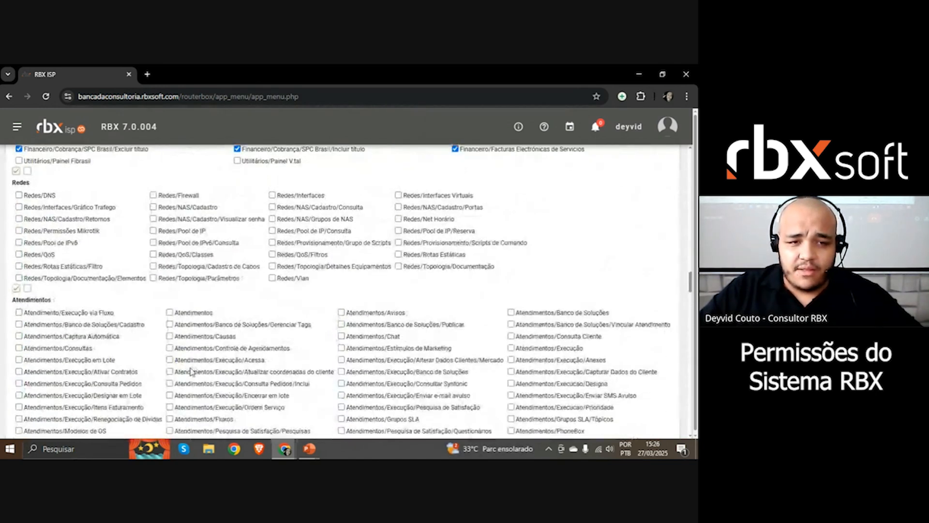
scroll(214, 347, "down", 10)
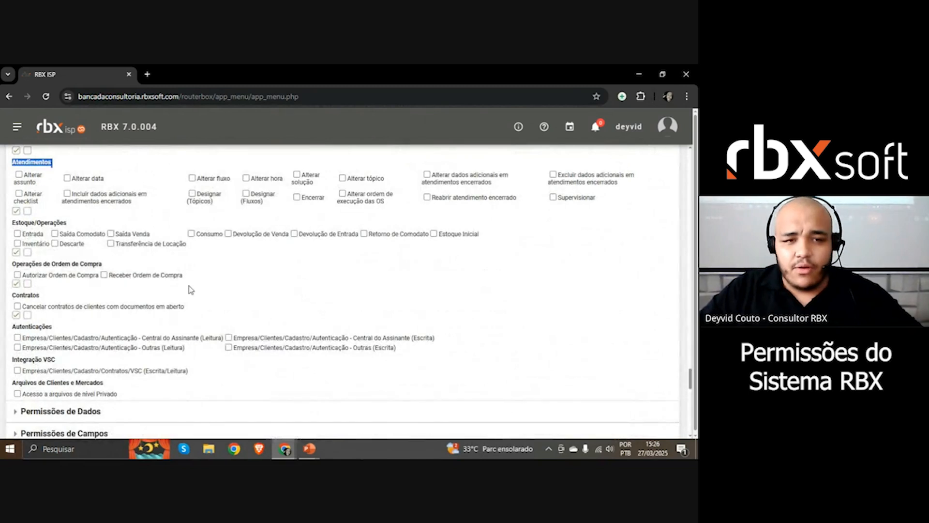
scroll(316, 280, "up", 5)
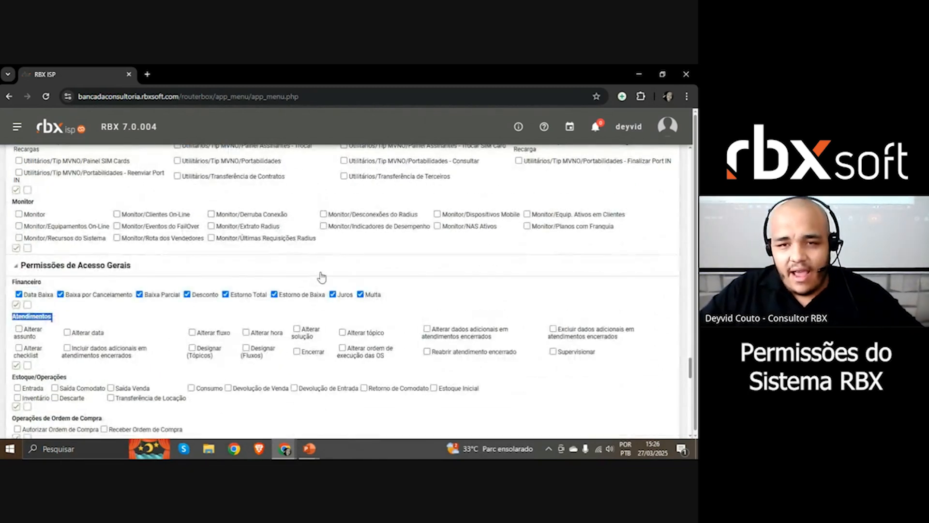
scroll(430, 188, "down", 4)
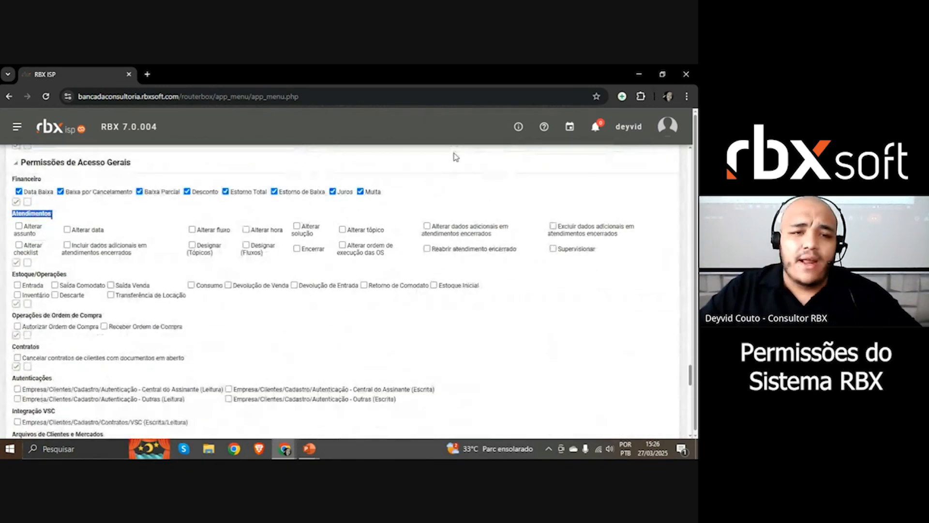
left_click(481, 194)
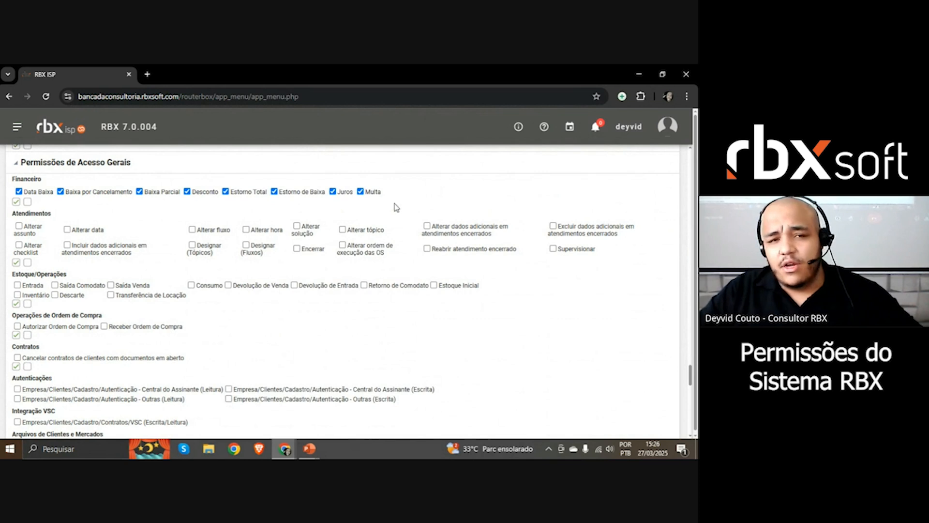
Examine the Permissões de Acesso Gerais groups from Financeiro to Arquivos de Clientes e Mercados, along with the preceding Utilitários and Monitor permissions.
scroll(327, 197, "down", 1)
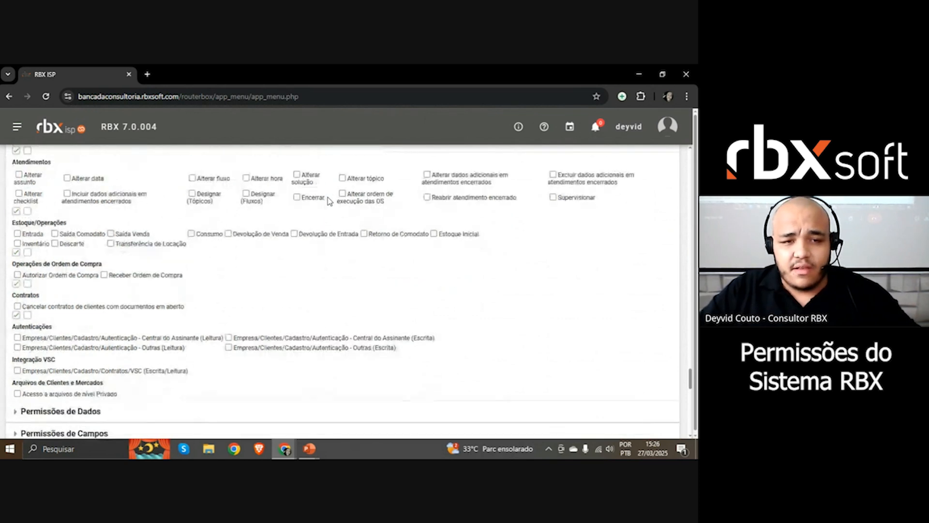
scroll(184, 225, "up", 1)
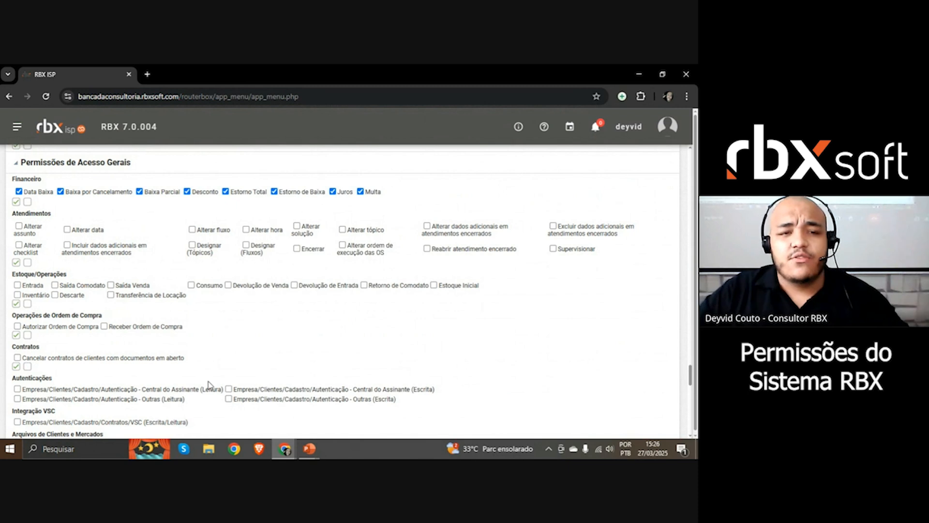
scroll(205, 332, "down", 2)
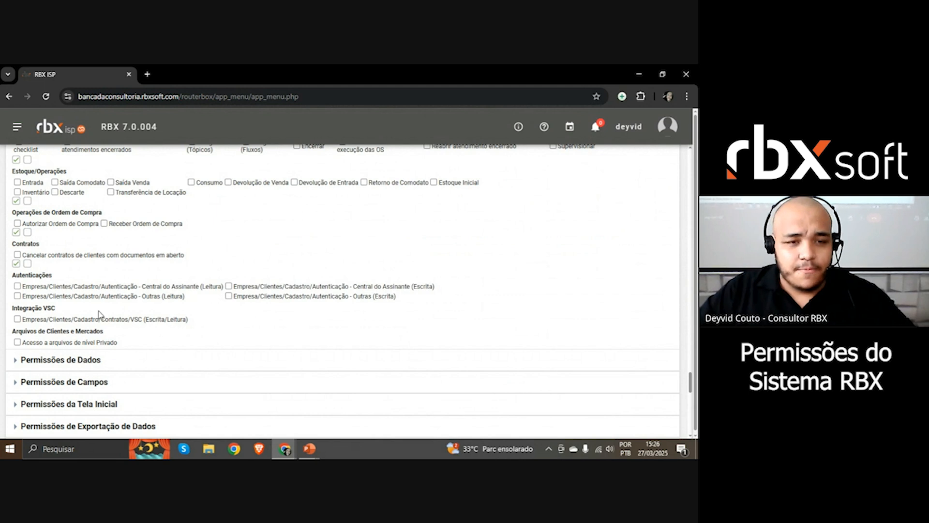
scroll(168, 297, "up", 1)
scroll(169, 296, "up", 20)
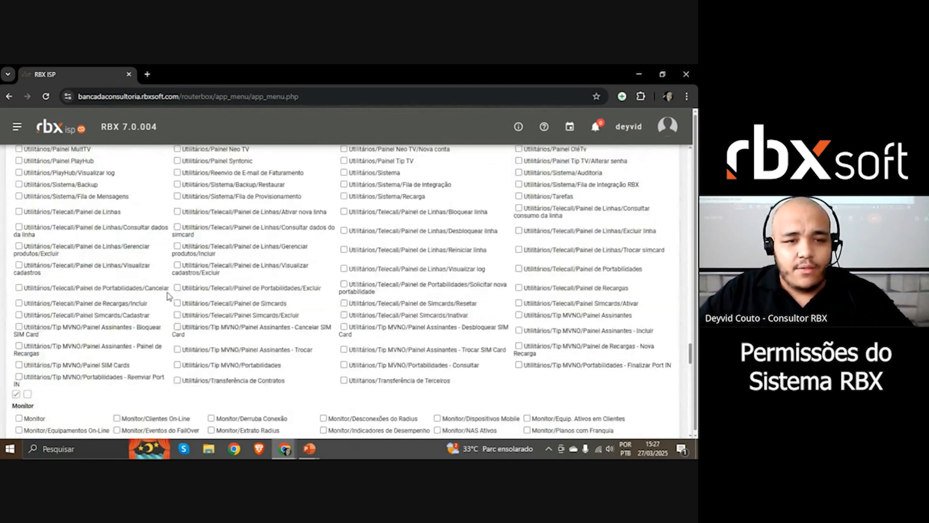
scroll(168, 296, "down", 18)
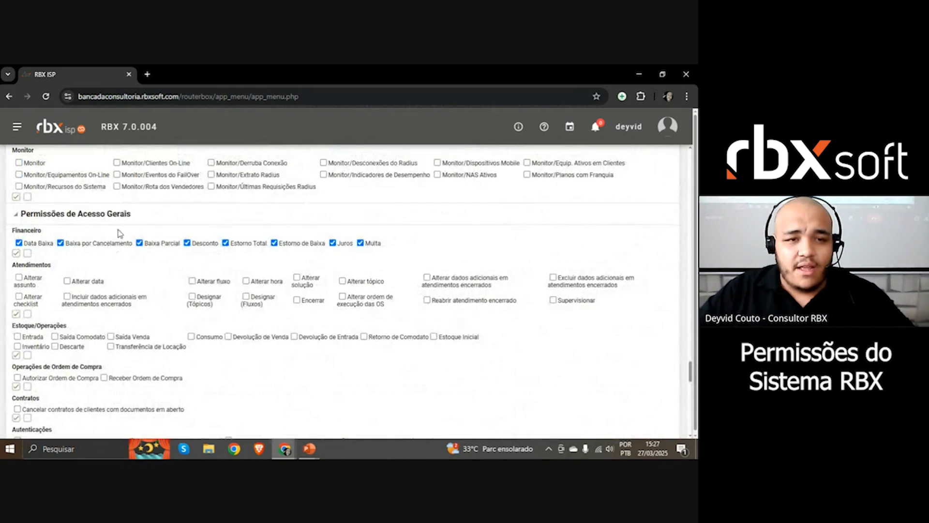
left_click(77, 217)
left_click(77, 214)
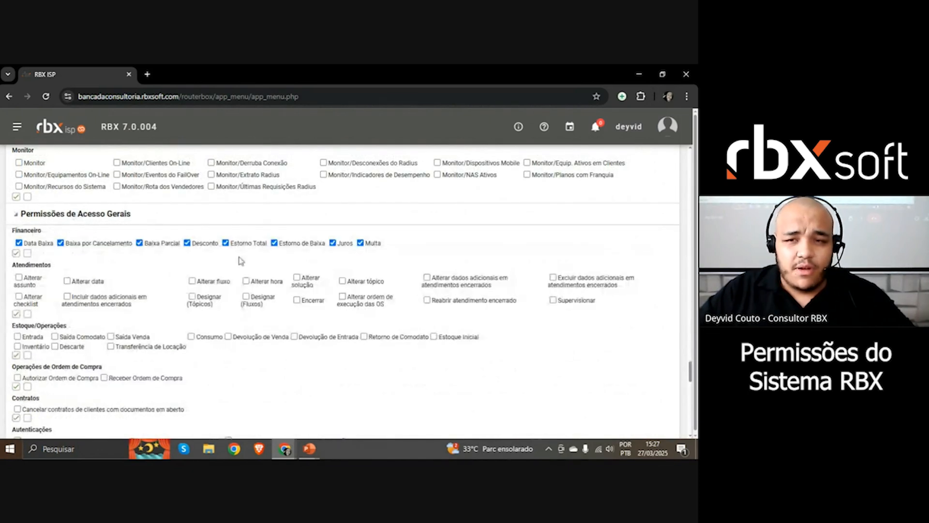
Save the webinar user's record and collapse the Permissões de Acesso Gerais section.
left_click_drag(691, 371, 696, 121)
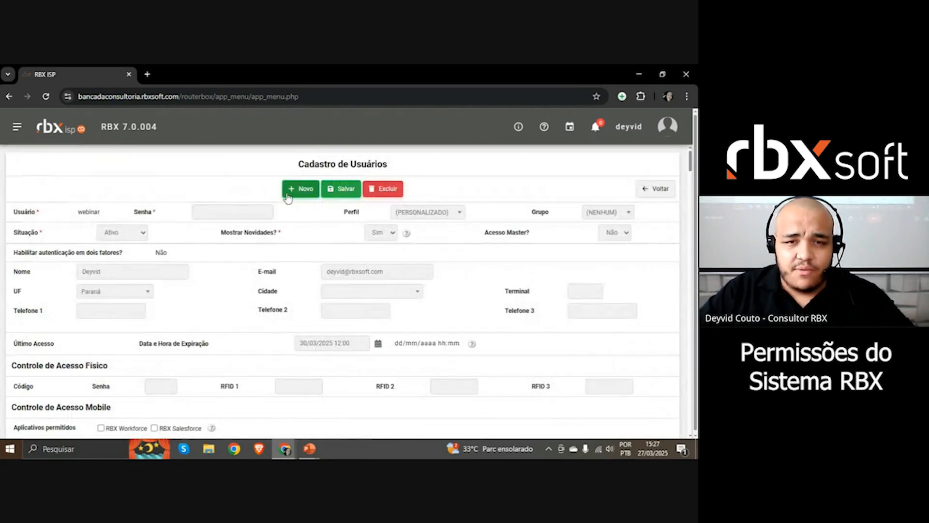
left_click(330, 184)
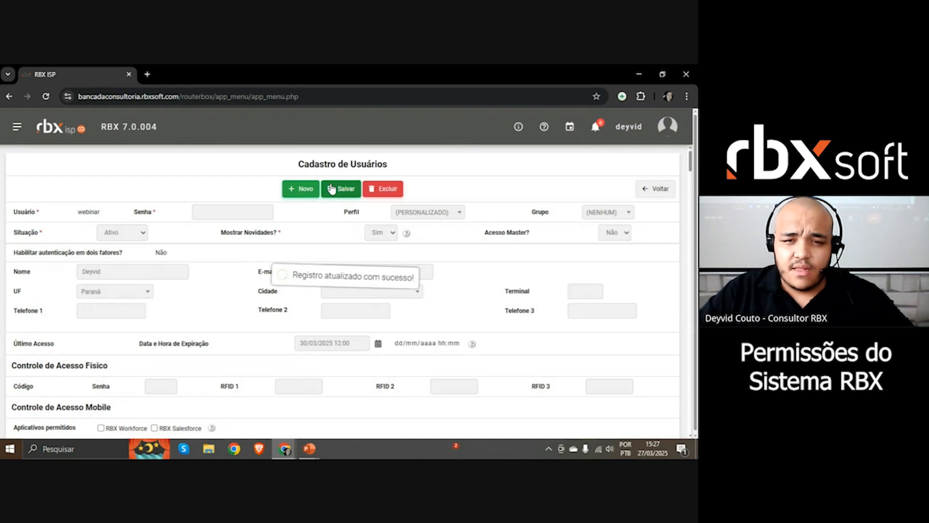
left_click_drag(691, 160, 691, 387)
left_click(109, 224)
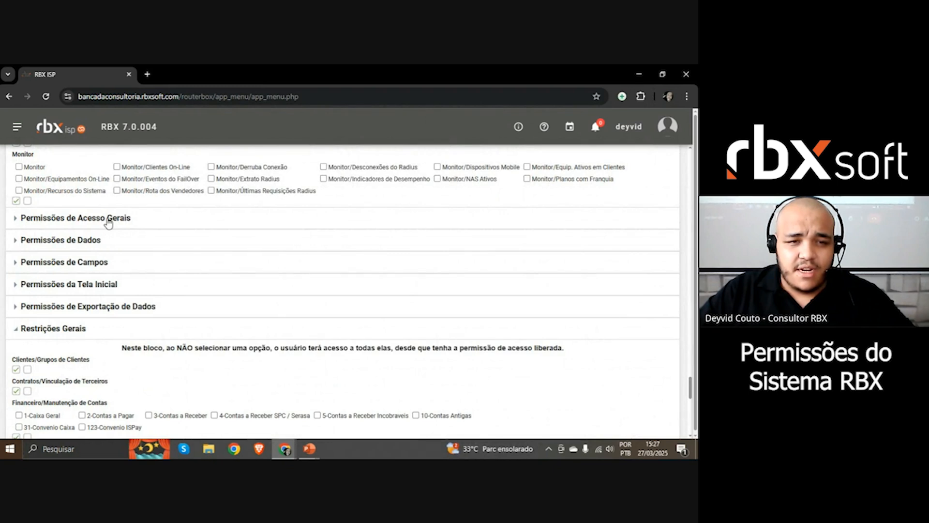
Expand Permissões de Dados and select the Clientes/Inclusao permission.
left_click(83, 242)
scroll(188, 244, "down", 6)
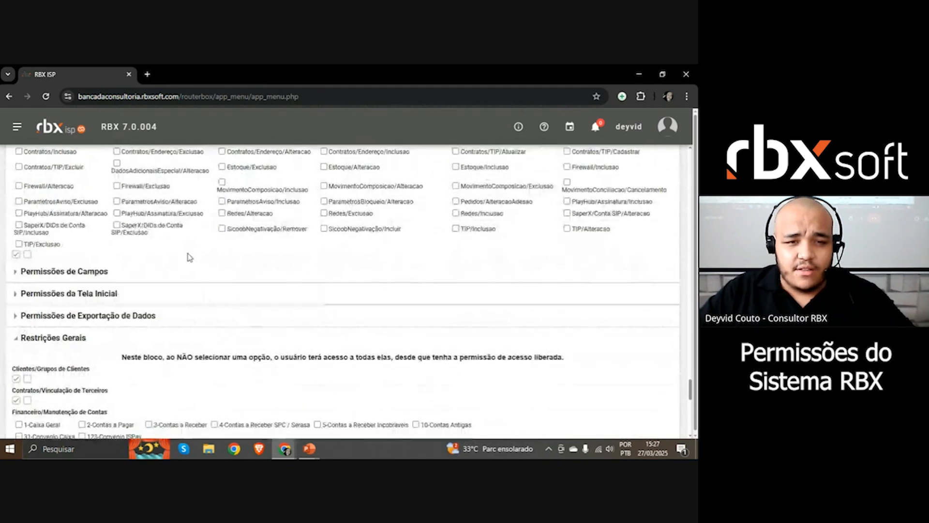
scroll(189, 257, "up", 5)
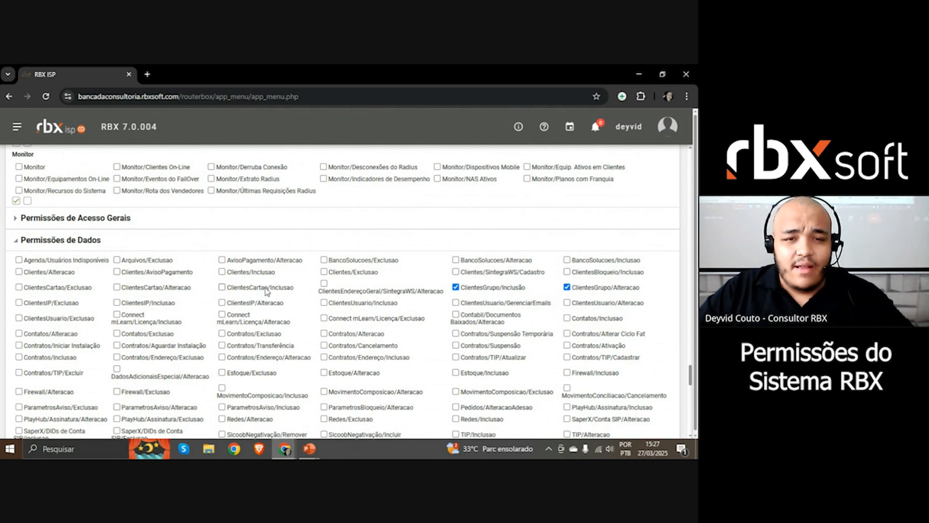
scroll(254, 275, "down", 2)
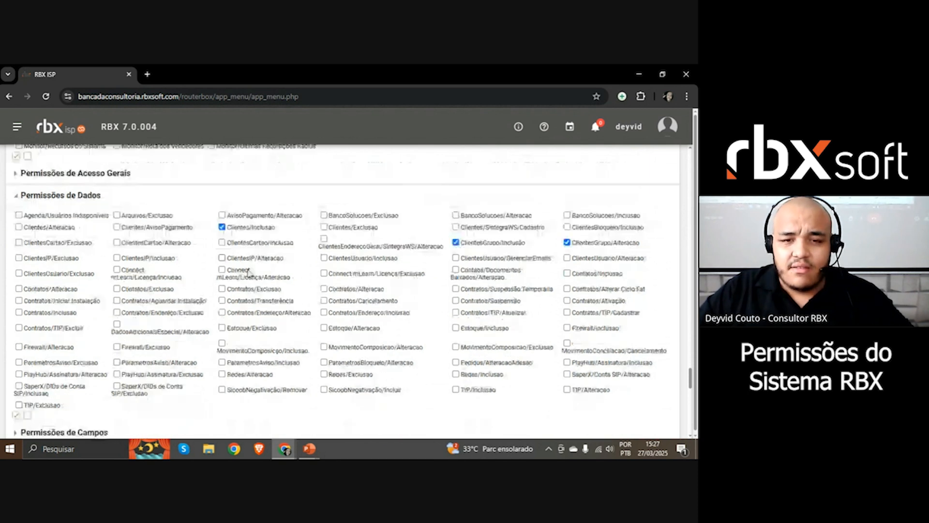
scroll(590, 243, "up", 1)
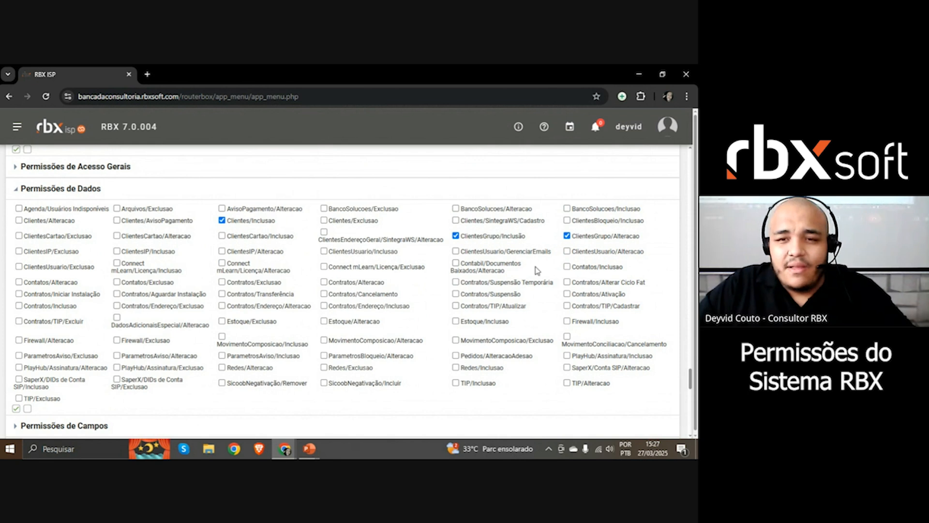
Close the page search and select Contratos/Ativação, Contratos/Alteracao and Contratos/Cancelamento under Permissões de Dados.
key("ctrl+f")
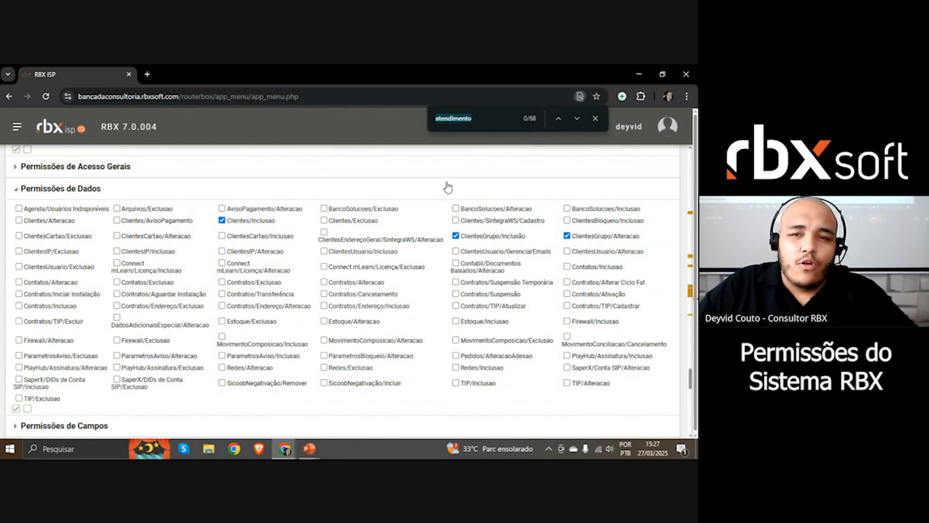
left_click(596, 118)
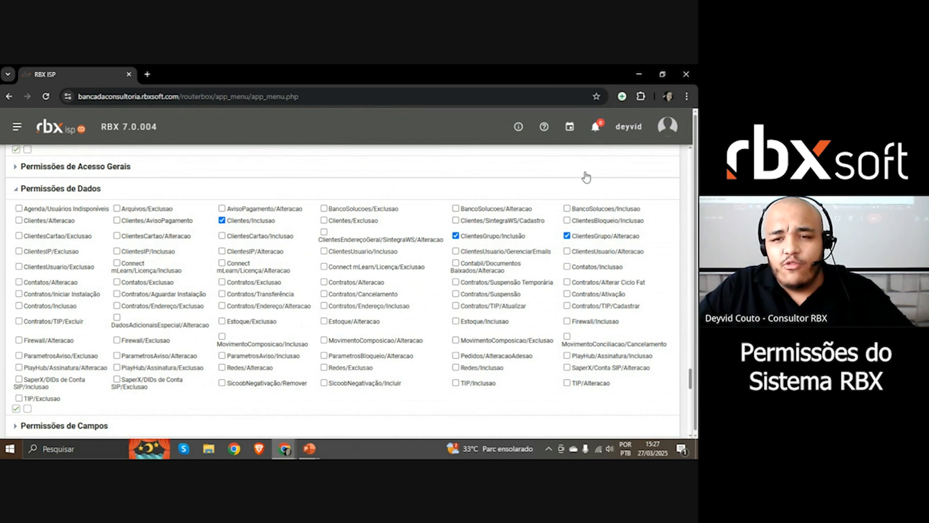
left_click(617, 295)
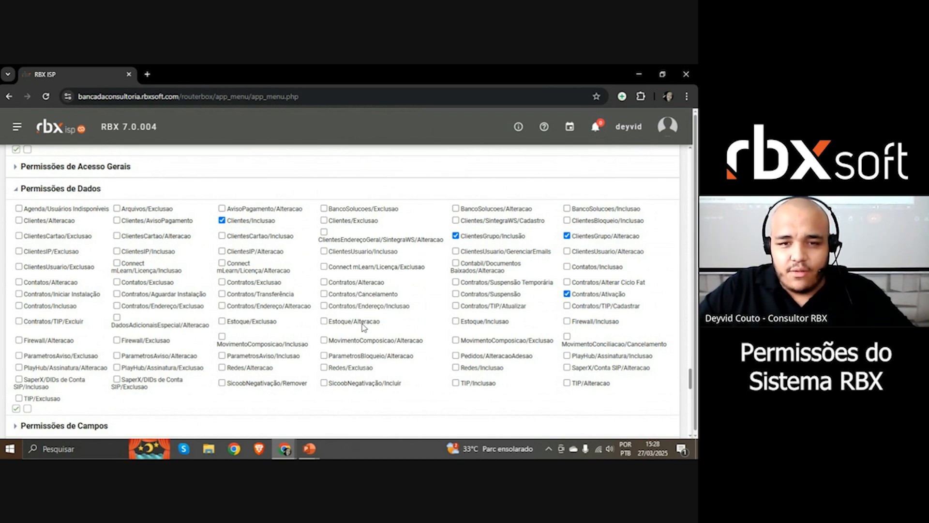
left_click(369, 283)
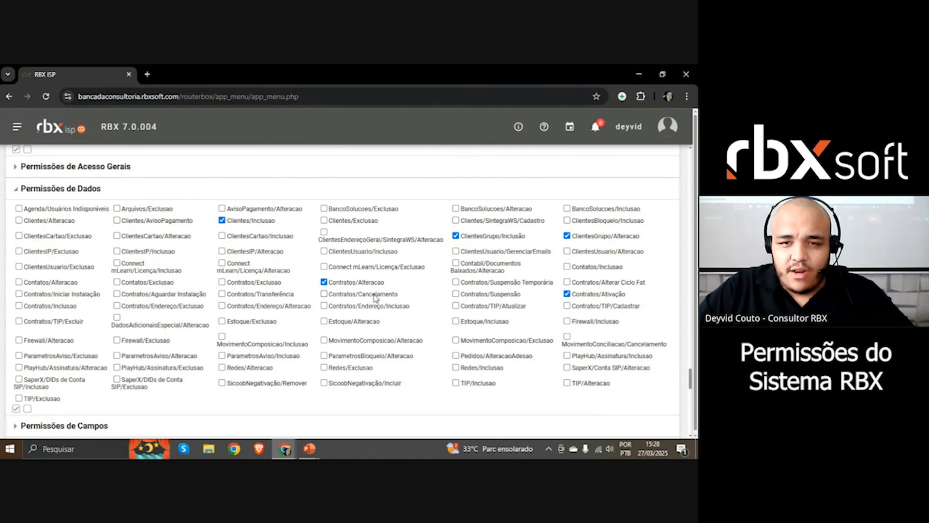
left_click(375, 295)
Clear Clientes/Inclusao, ClientesGrupo/Inclusão, ClientesGrupo/Alteracao and Contratos/Ativação, and select Contratos/Endereço/Inclusao in the data permissions.
left_click(273, 223)
left_click(482, 237)
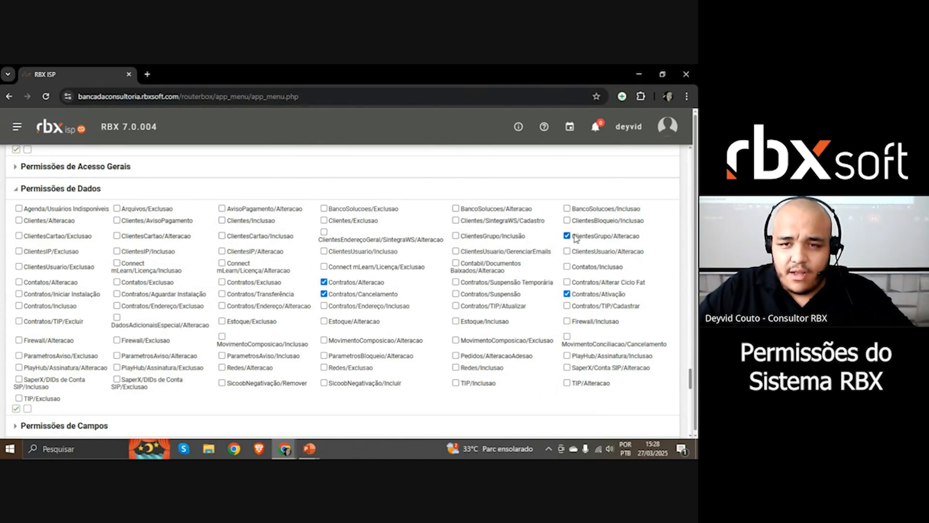
left_click(579, 236)
left_click(575, 291)
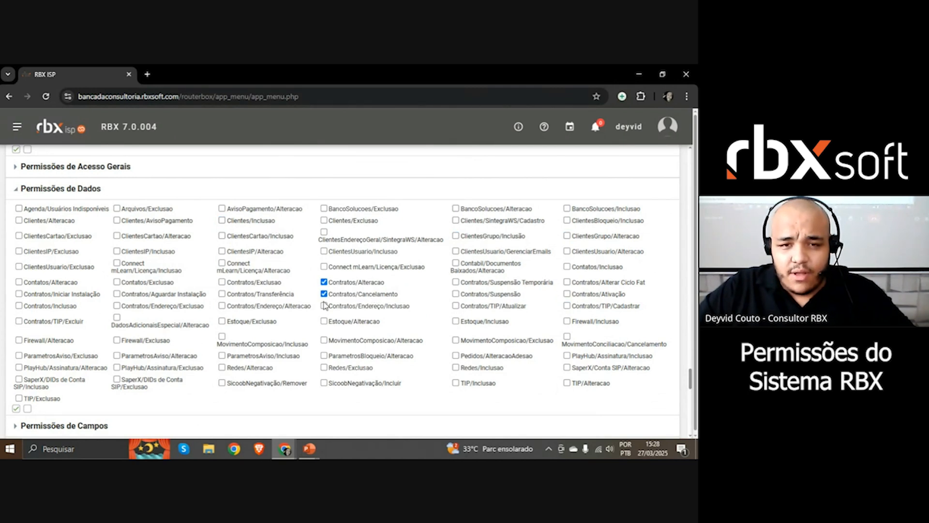
left_click(366, 306)
Search the page for "contratos" and collapse the Permissões de Acesso via Menu section.
key("ctrl+f")
type("cpm")
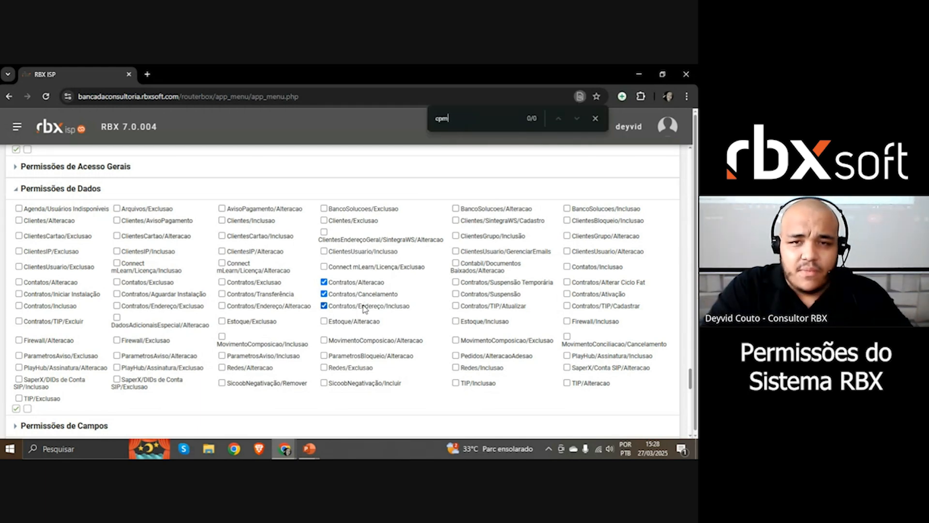
key("BackSpace")
key("BackSpace")
type("ontratos")
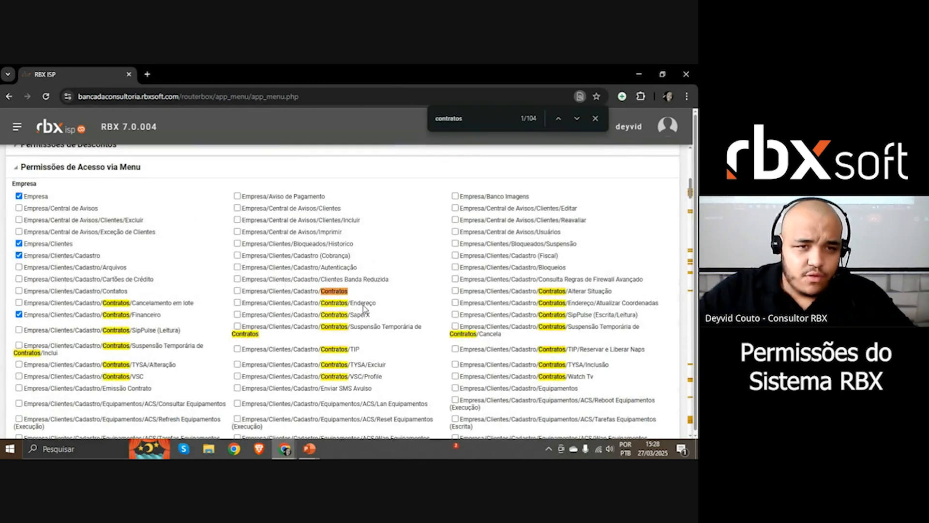
left_click(117, 166)
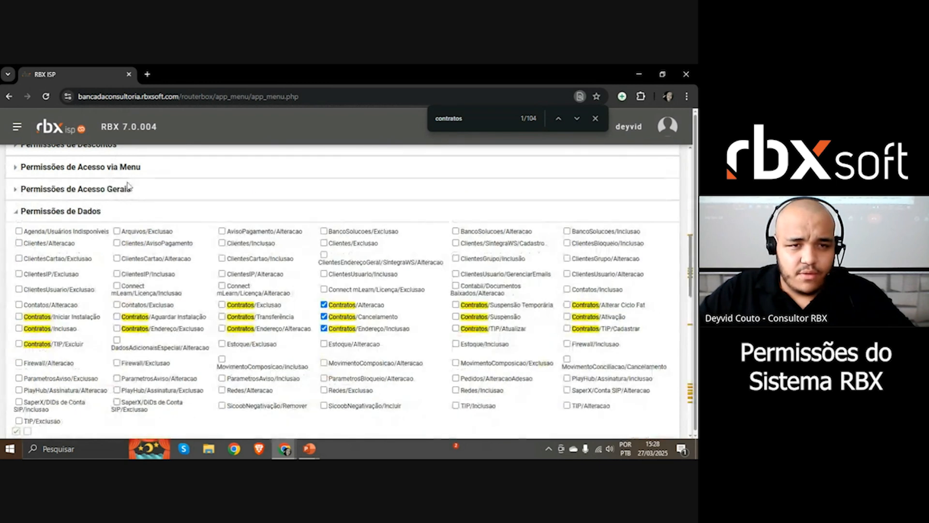
Select the Contratos data permissions Iniciar Instalação, Inclusao, TIP/Excluir, Aguardar Instalação, Exclusao, Transferência, Endereço/Alteracao and Endereço/Exclusao.
left_click(45, 316)
left_click(48, 328)
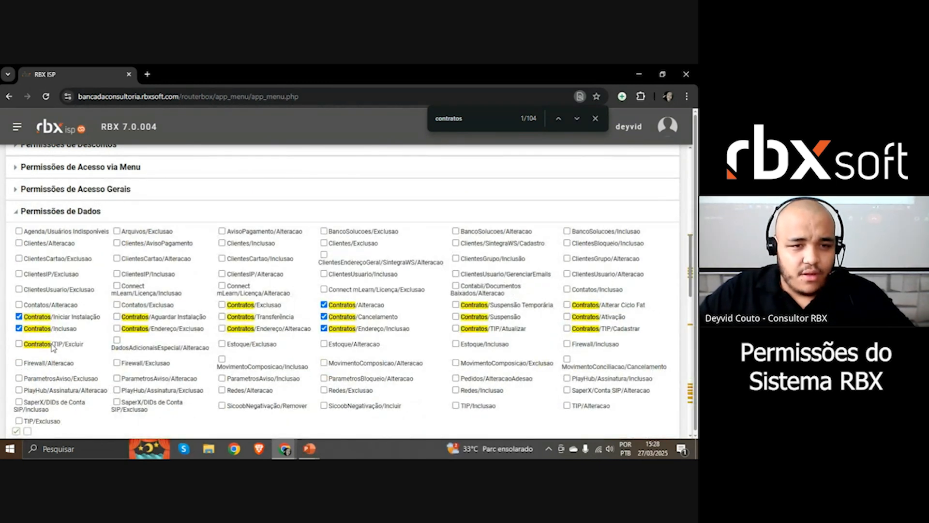
left_click(53, 345)
left_click(152, 318)
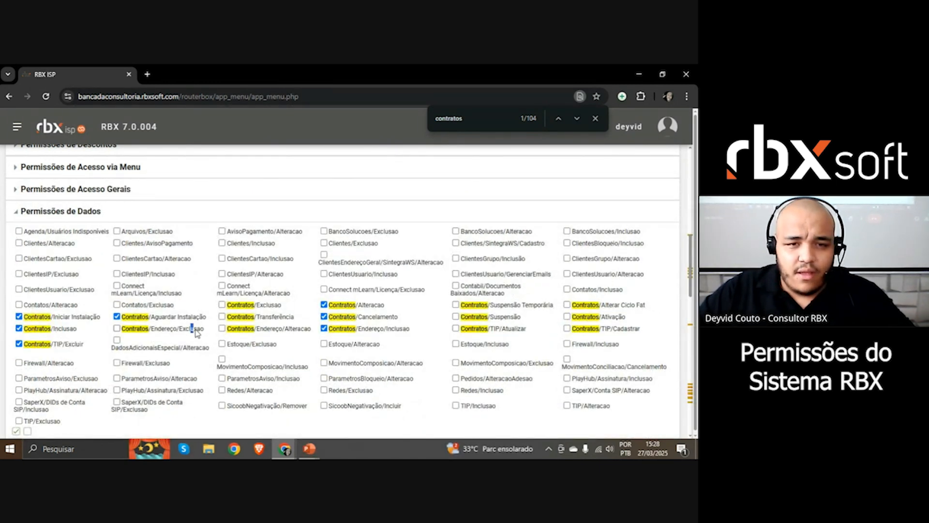
left_click(247, 306)
left_click(247, 317)
left_click(248, 329)
left_click(156, 329)
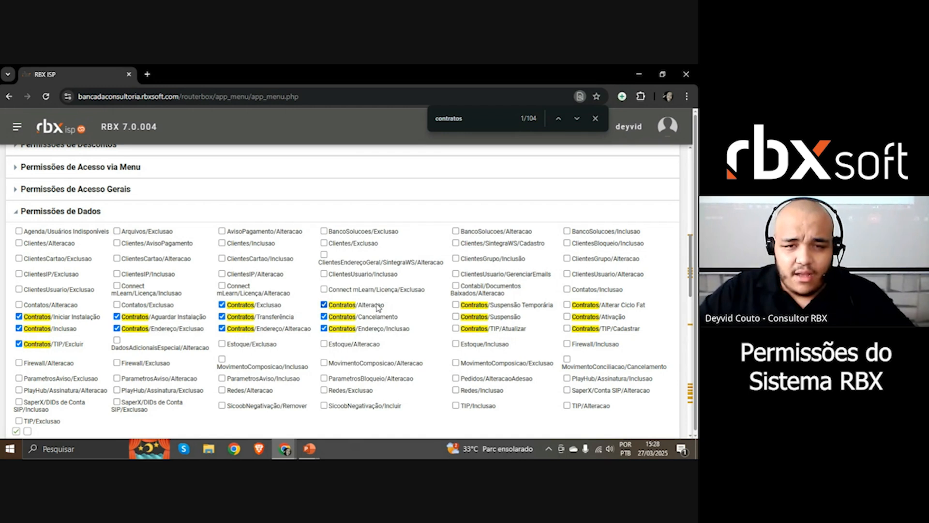
Select Contratos permissions Suspensão Temporária, Suspensão, TIP/Atualizar, Alterar Ciclo Fat, Ativação and TIP/Cadastrar, and save the webinar user's record.
left_click(471, 305)
left_click(469, 317)
left_click(468, 329)
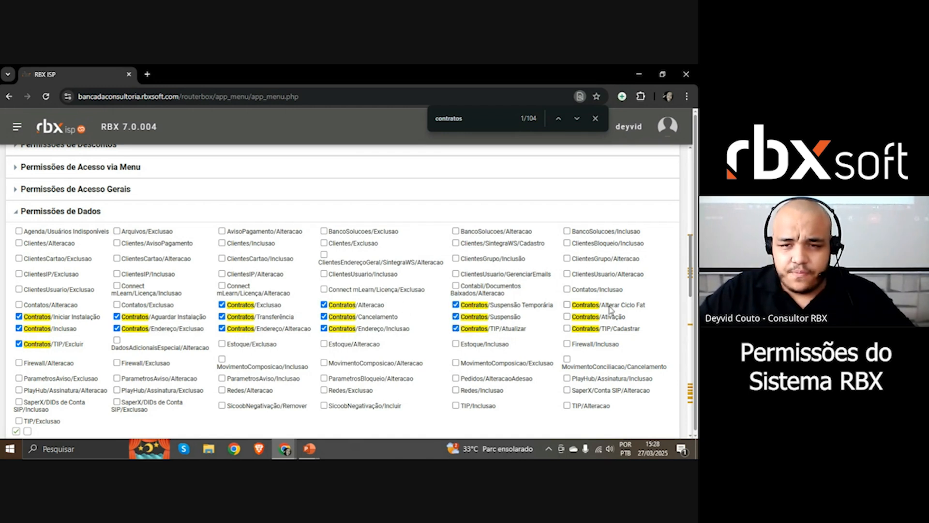
left_click(609, 306)
left_click(598, 329)
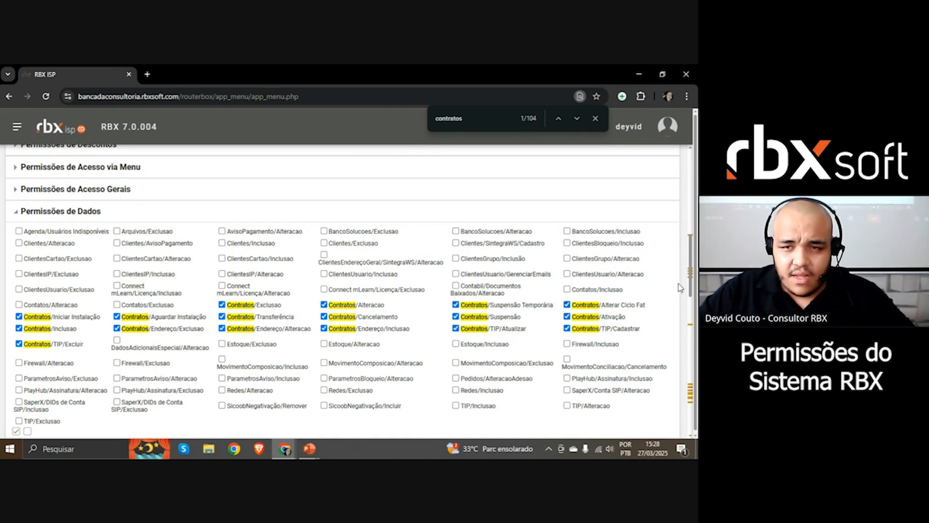
scroll(680, 288, "up", 10)
left_click(333, 184)
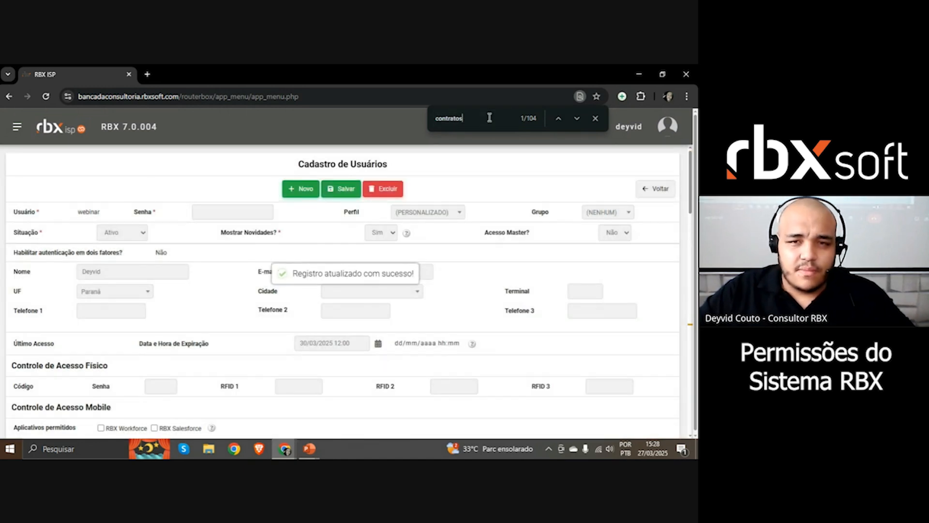
Search the page for "financeiro", select all Financeiro/Manutenção de Contas accounts under Restrições Gerais, and collapse that section.
double_click(489, 117)
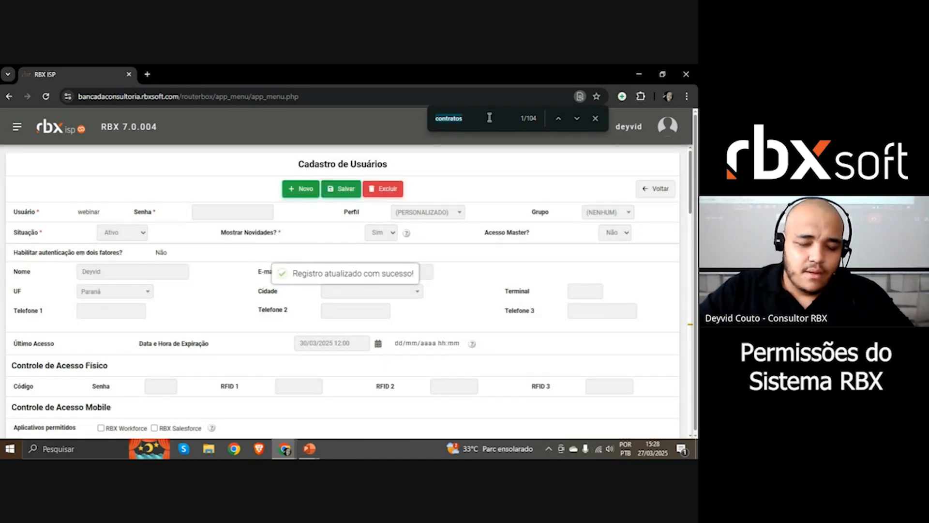
type("fin")
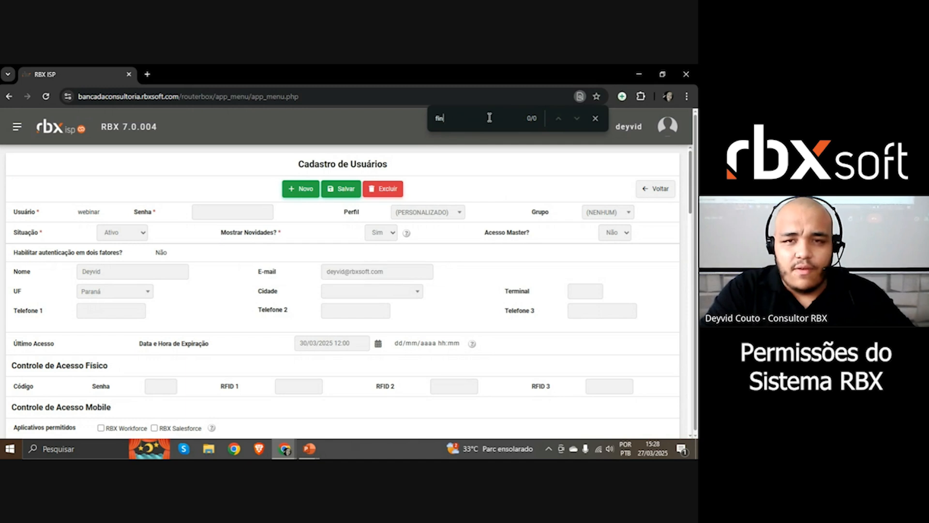
type("anceiro")
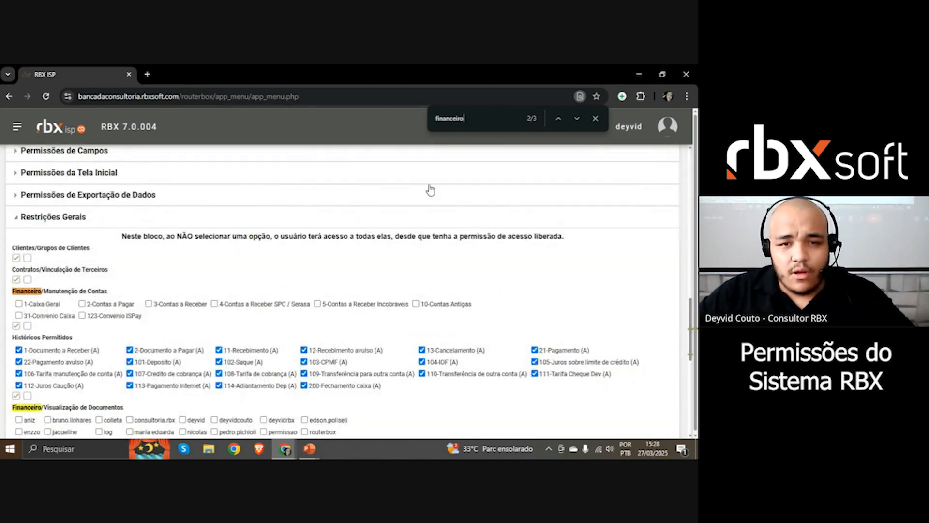
left_click(17, 326)
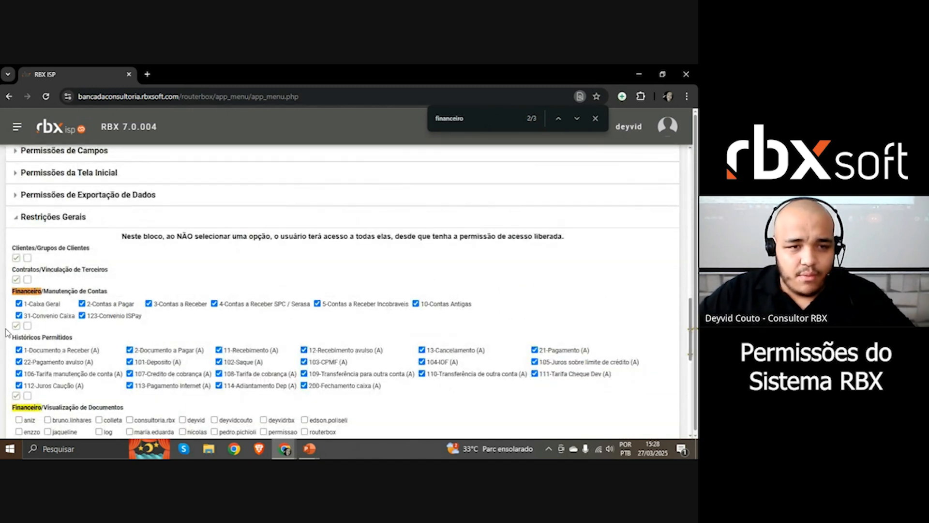
left_click(78, 221)
Examine the Permissões de Dados options, including ClientesGrupo/Inclusão and ClientesGrupo/Alteracao, leave both cleared, and collapse the section.
scroll(248, 270, "up", 1)
scroll(248, 270, "up", 2)
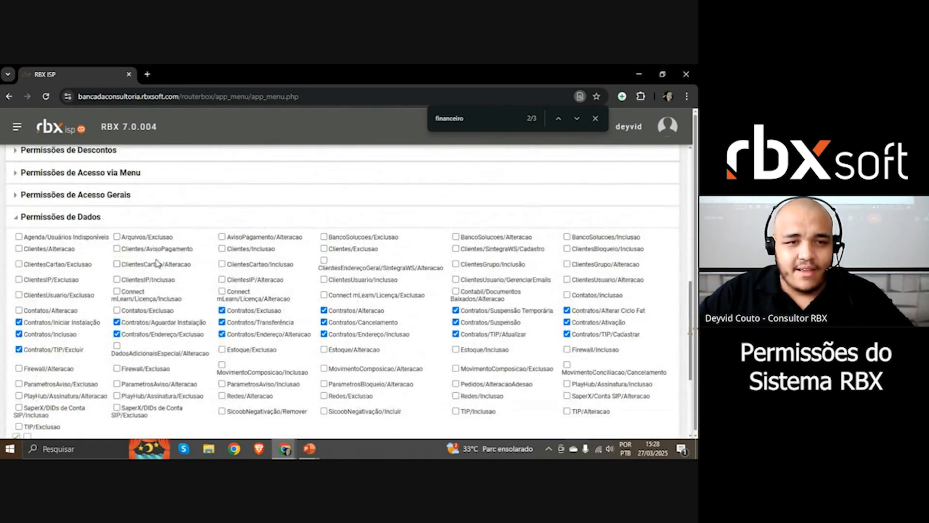
scroll(102, 234, "down", 1)
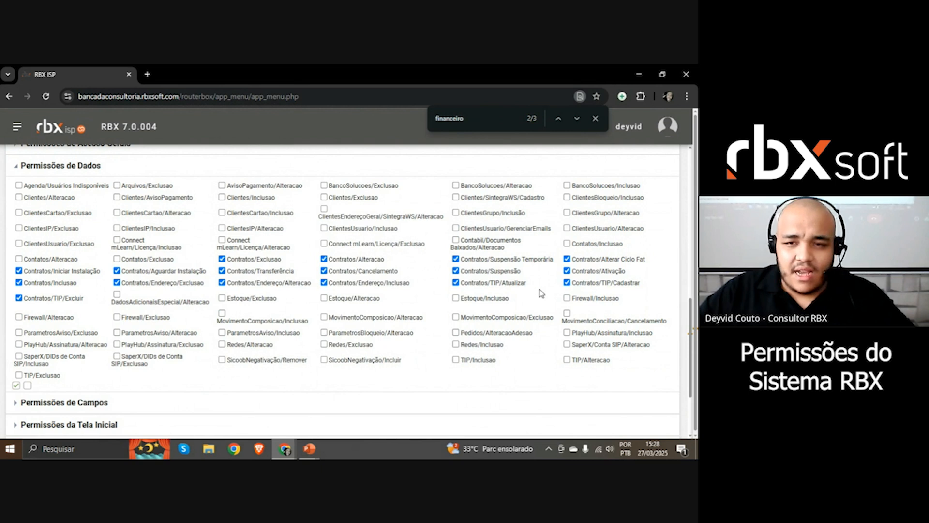
scroll(484, 310, "down", 3)
scroll(338, 246, "up", 3)
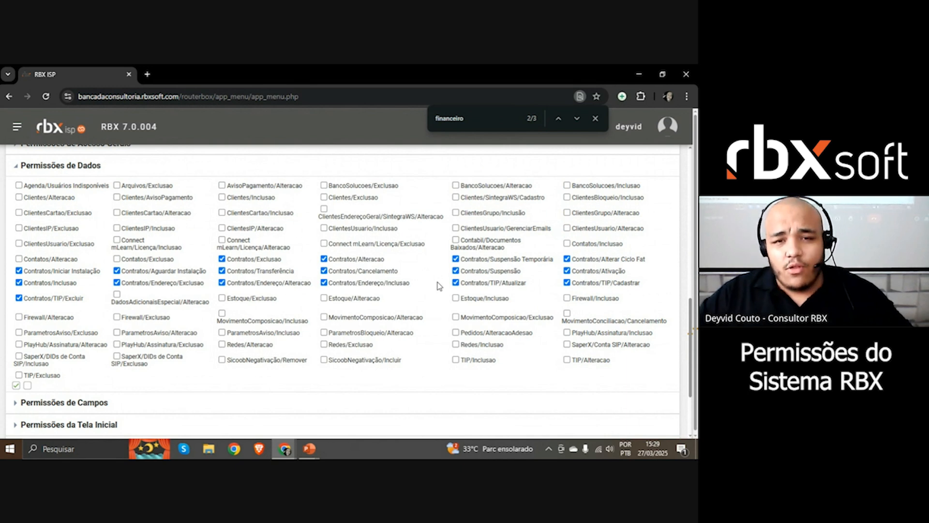
left_click(483, 217)
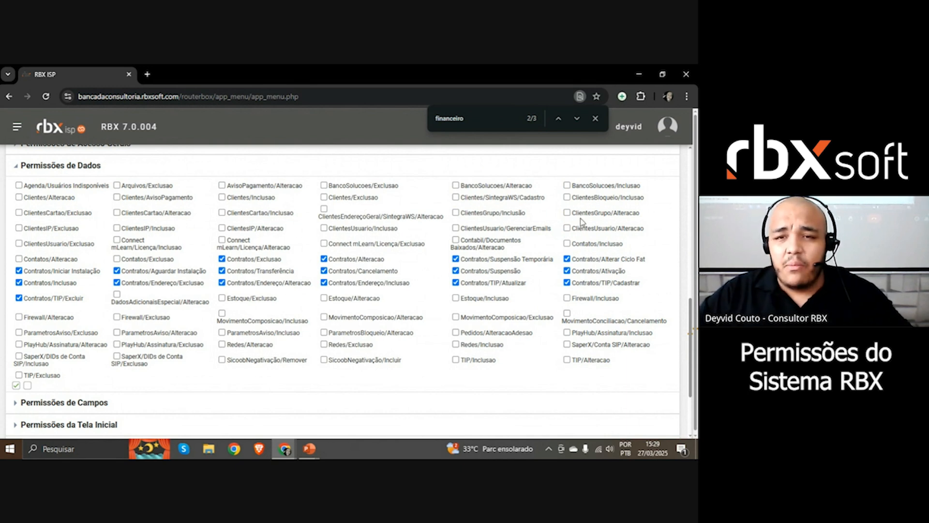
left_click(590, 215)
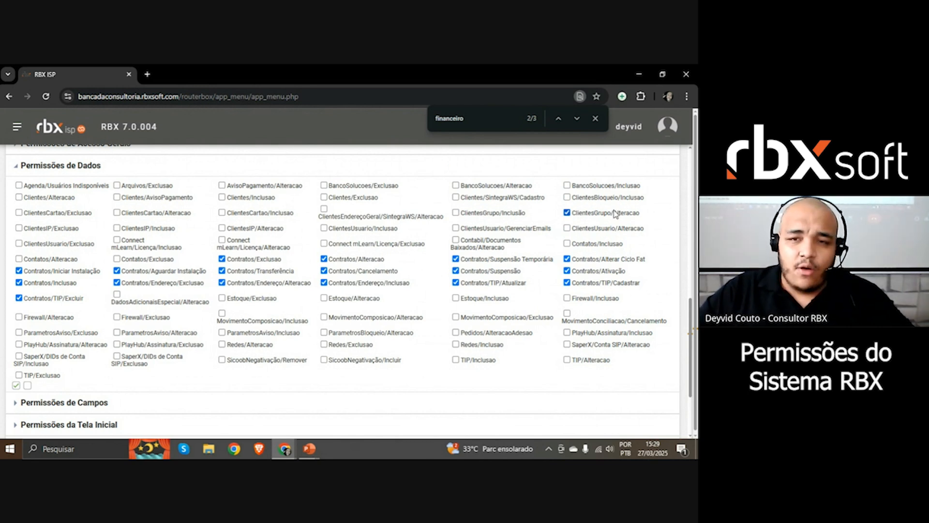
scroll(103, 285, "down", 2)
scroll(104, 285, "up", 2)
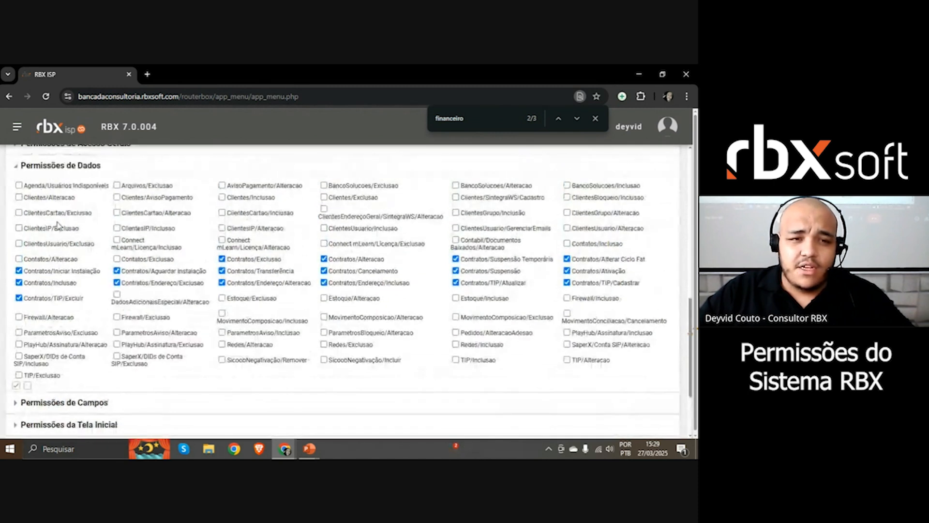
left_click(58, 170)
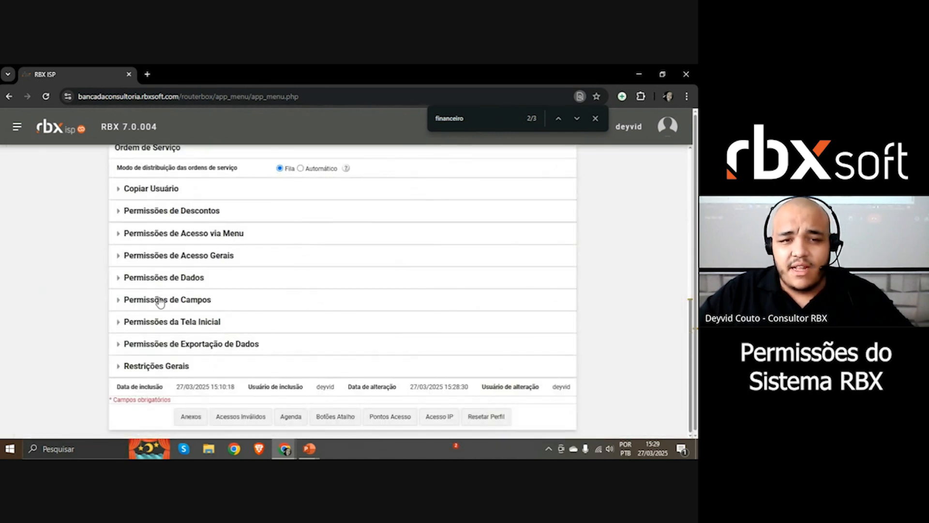
Expand Permissões de Campos and Permissões da Tela Inicial to view their options, and collapse both sections.
left_click(183, 300)
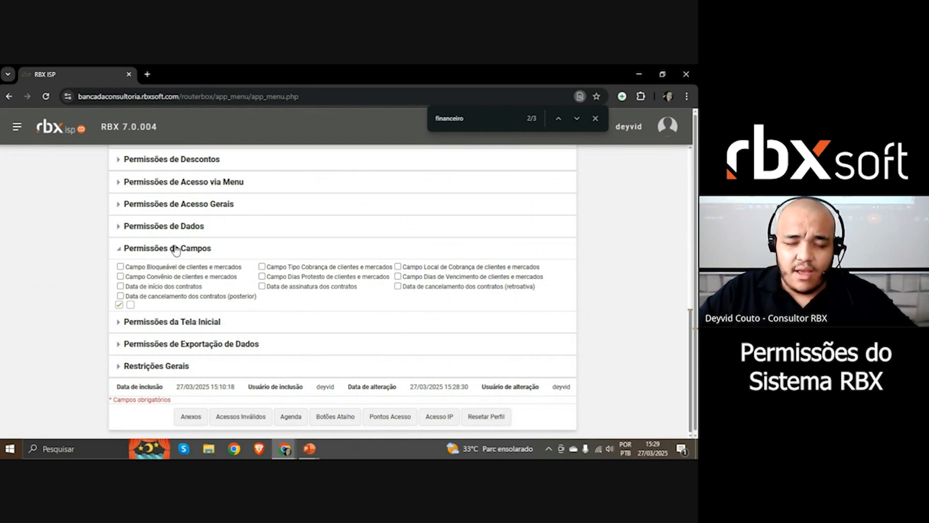
left_click(174, 322)
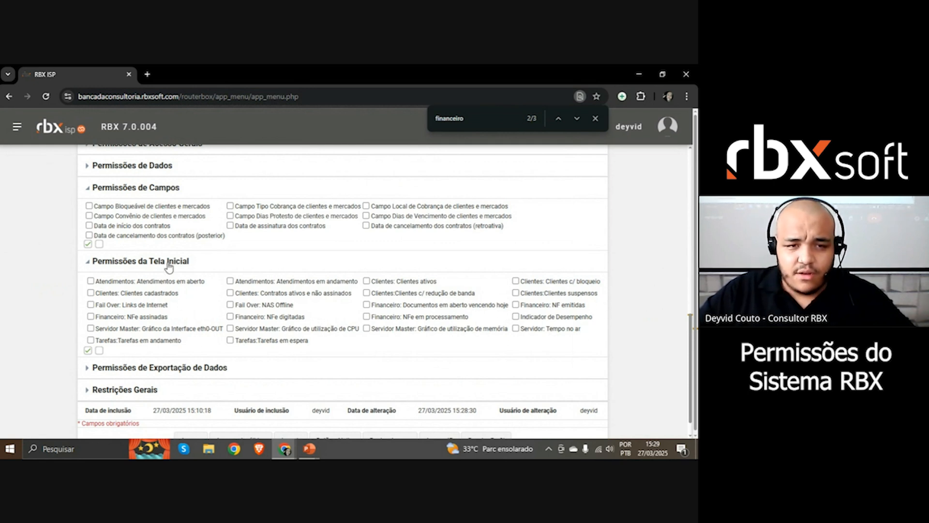
left_click(168, 264)
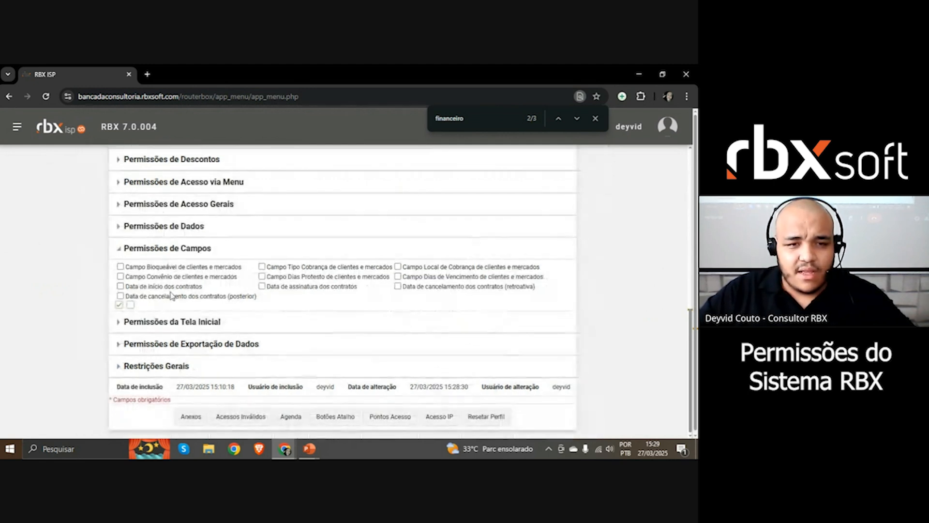
left_click(162, 249)
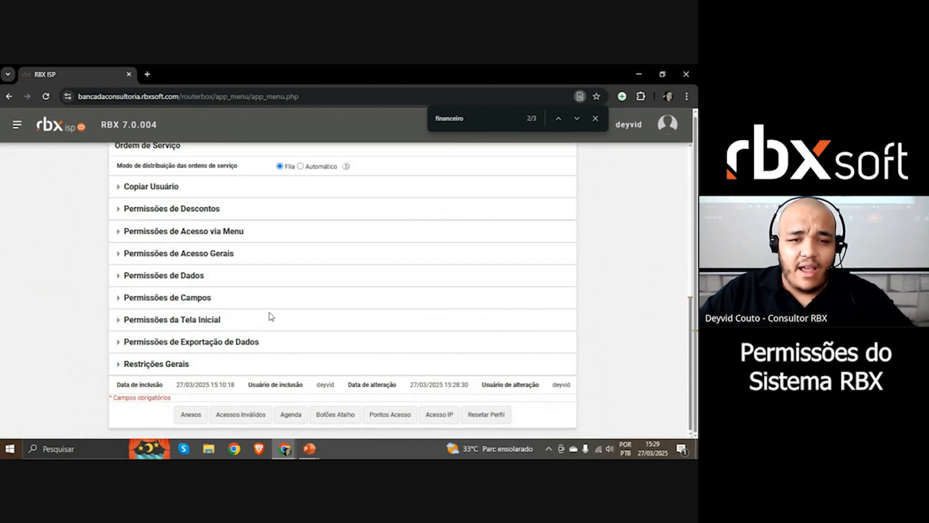
Examine the EXCEL/CSV/XLS, PDF and Imprimir options under Permissões de Exportação de Dados, and clear Empresa/Clientes/Cadastro for EXCEL/CSV/XLS.
left_click(188, 343)
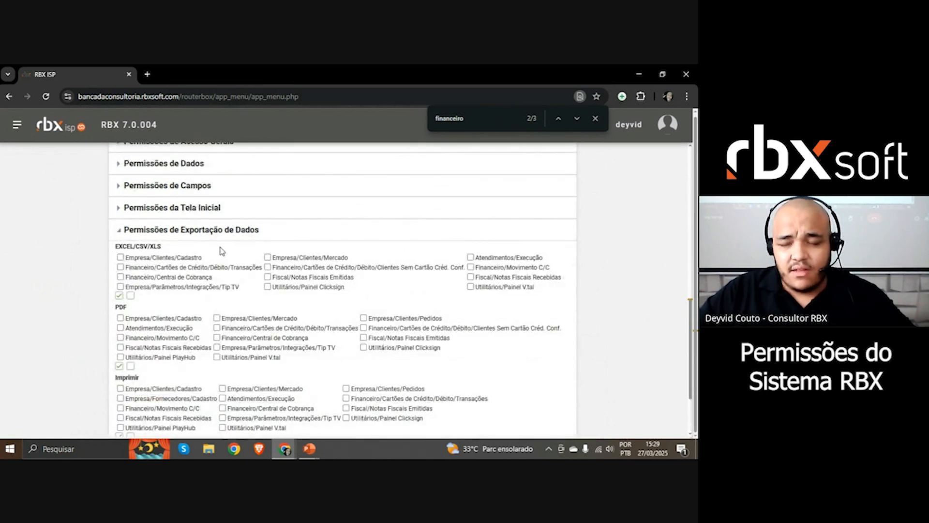
scroll(634, 251, "down", 2)
scroll(634, 251, "up", 1)
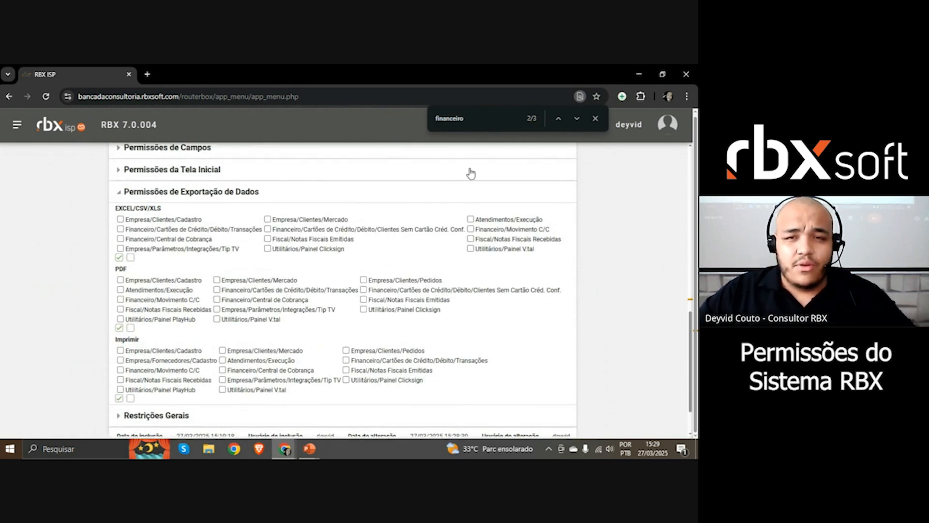
left_click(595, 118)
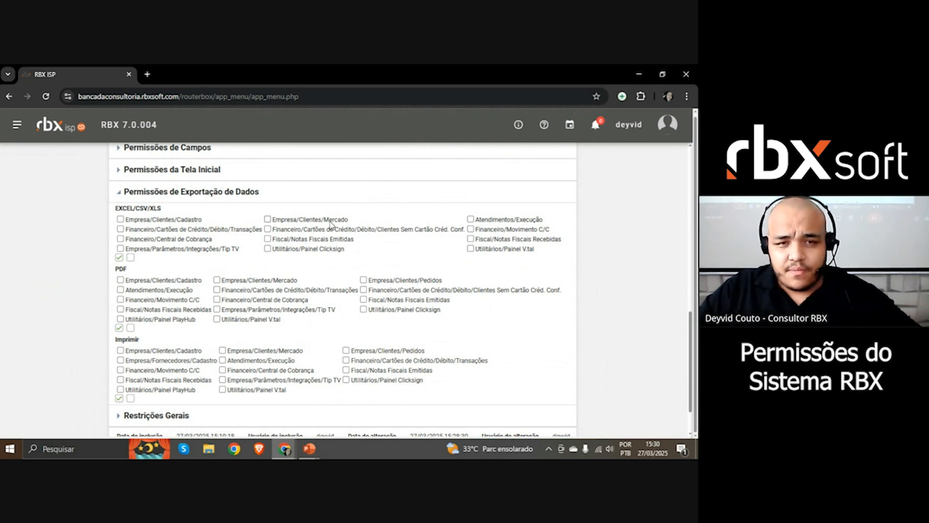
scroll(334, 226, "down", 2)
scroll(345, 228, "up", 2)
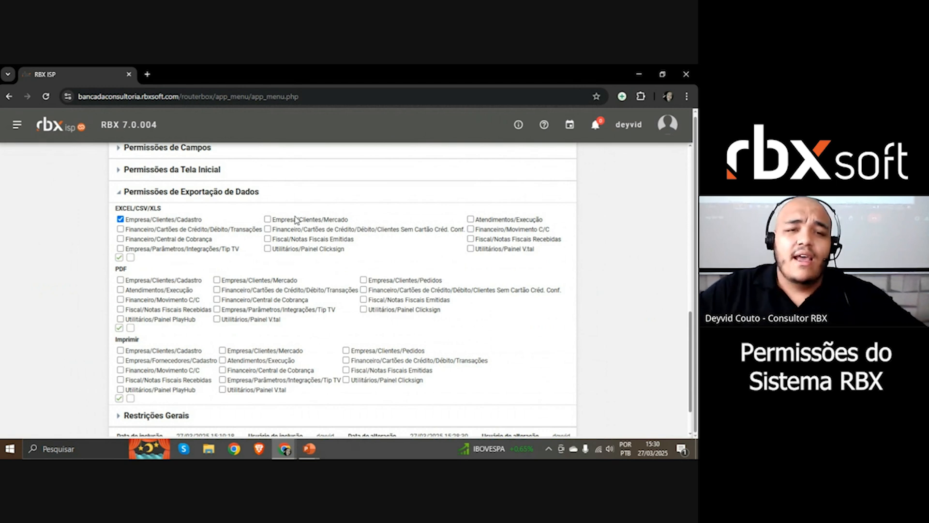
left_click(121, 219)
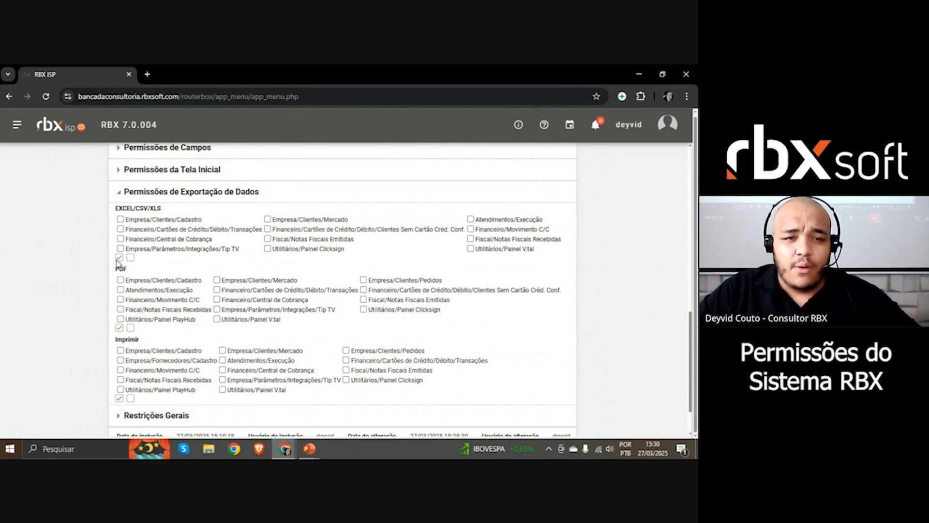
Try selecting and clearing all EXCEL/CSV/XLS export options, and switch Empresa/Clientes/Cadastro on and off.
left_click(119, 258)
left_click(130, 257)
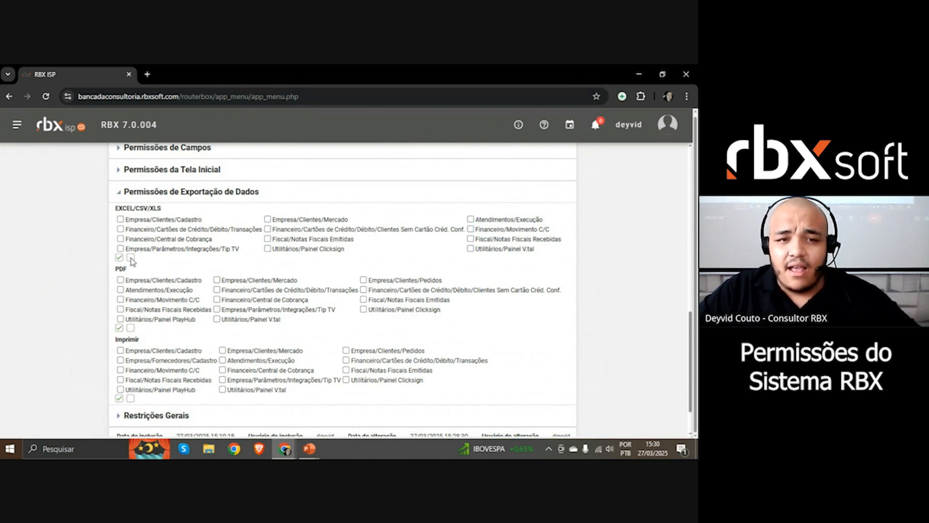
left_click(166, 222)
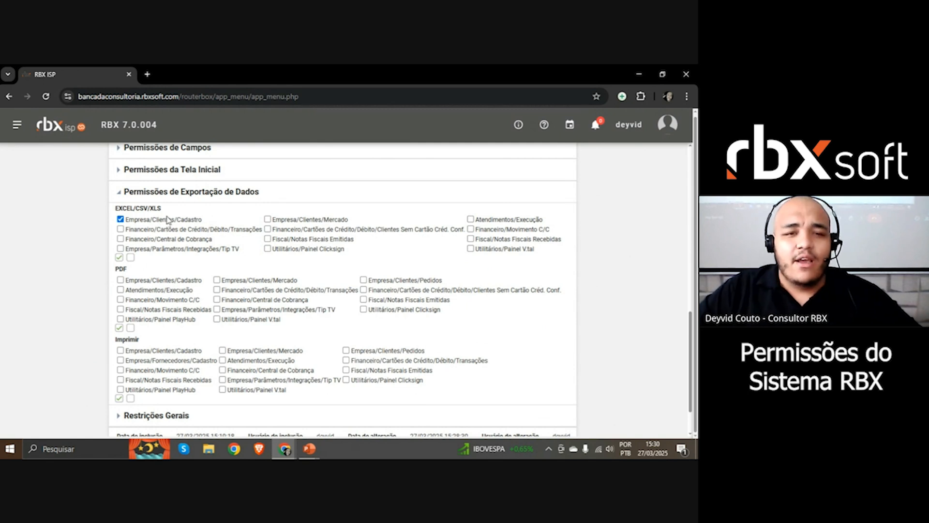
left_click(182, 221)
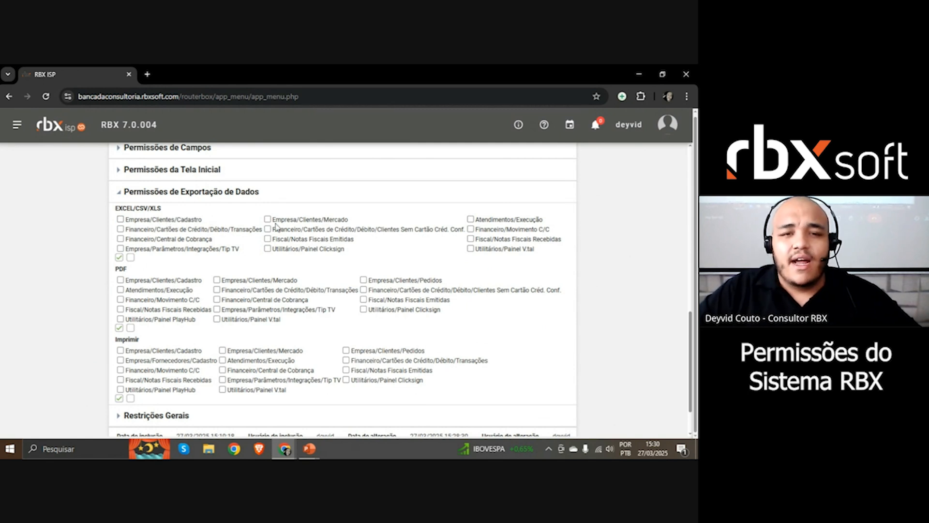
Allow EXCEL/CSV/XLS export for Empresa/Clientes/Mercado and save the webinar user's record.
left_click(317, 221)
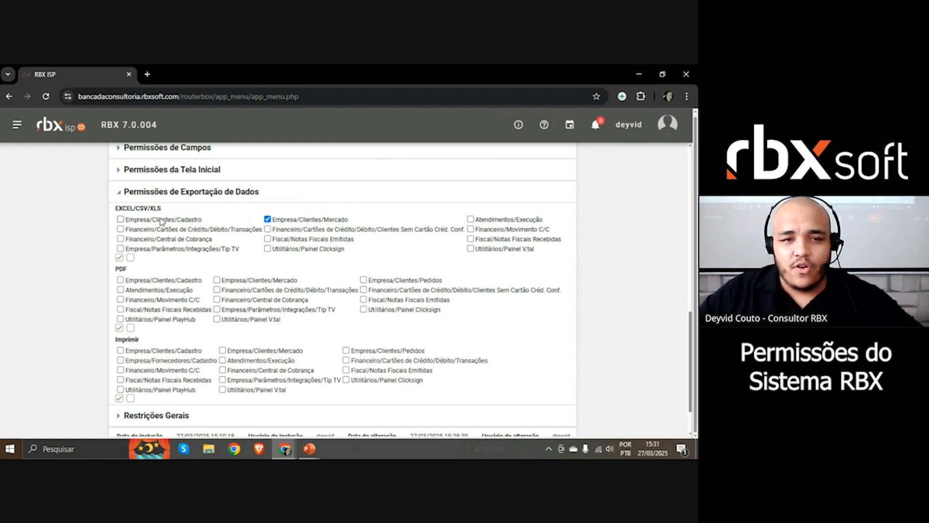
scroll(221, 218, "down", 1)
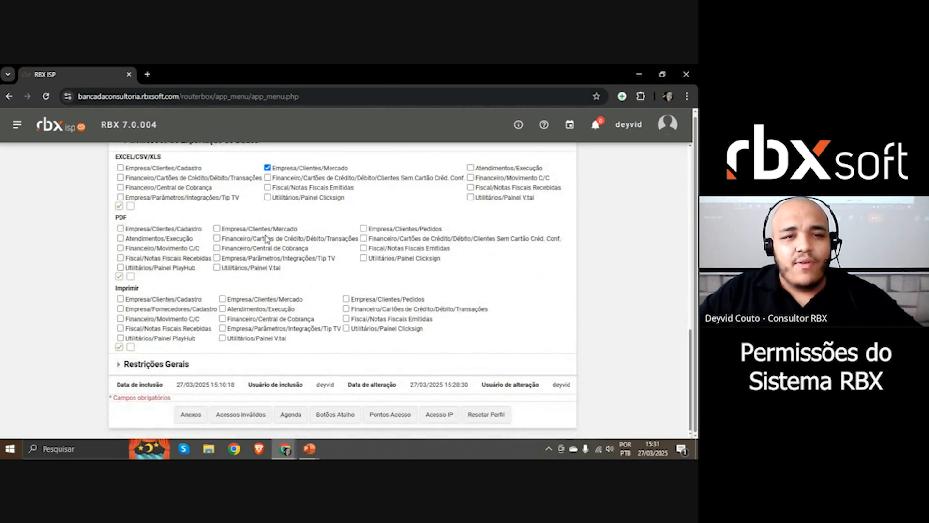
scroll(166, 239, "up", 1)
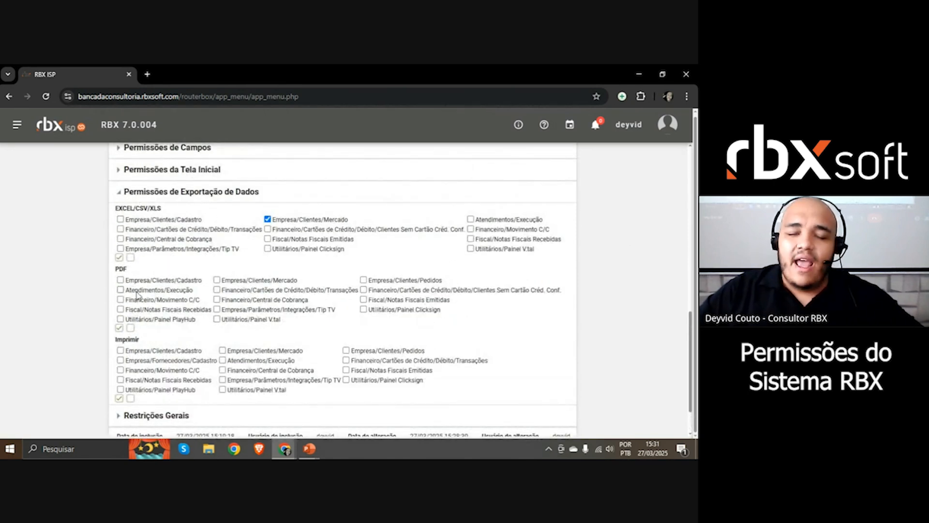
scroll(141, 293, "down", 1)
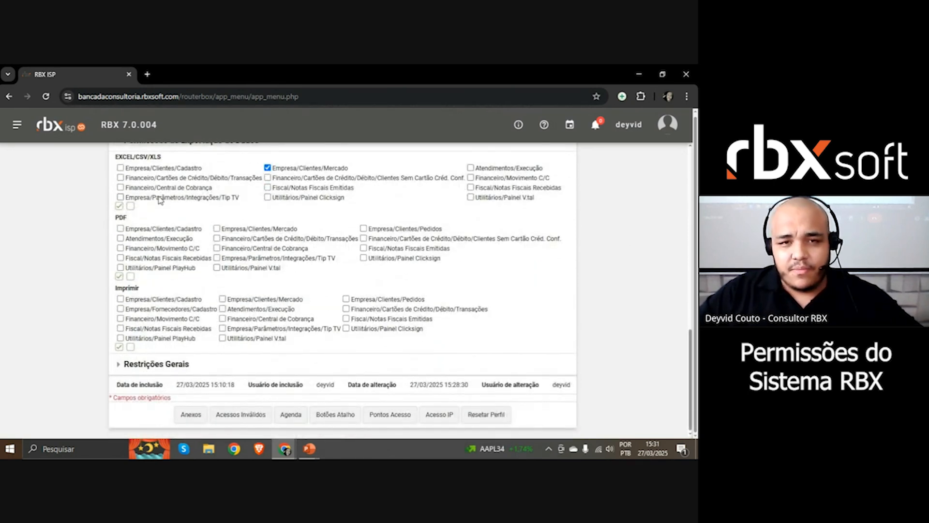
scroll(500, 307, "up", 10)
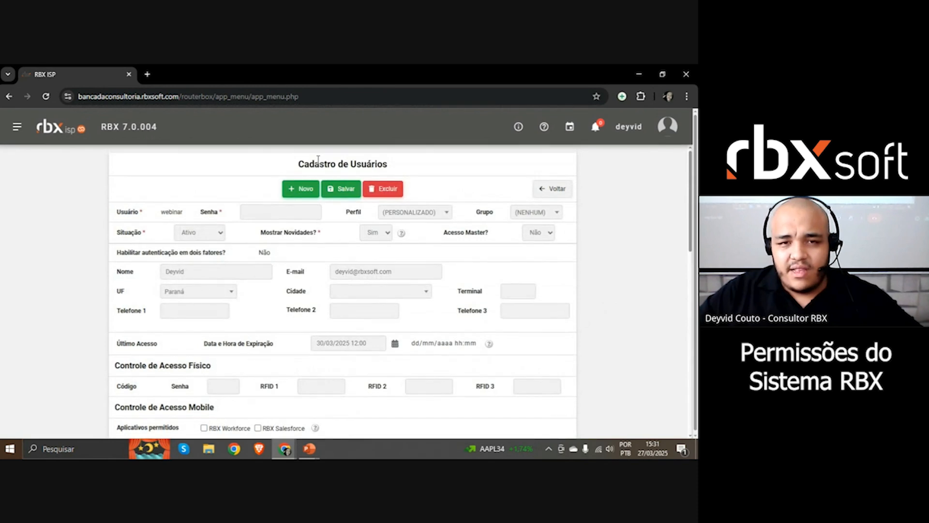
left_click(342, 186)
Expand Restrições Gerais and look through its restriction groups, including Financeiro/Manutenção de Contas and Históricos Permitidos.
scroll(410, 212, "down", 10)
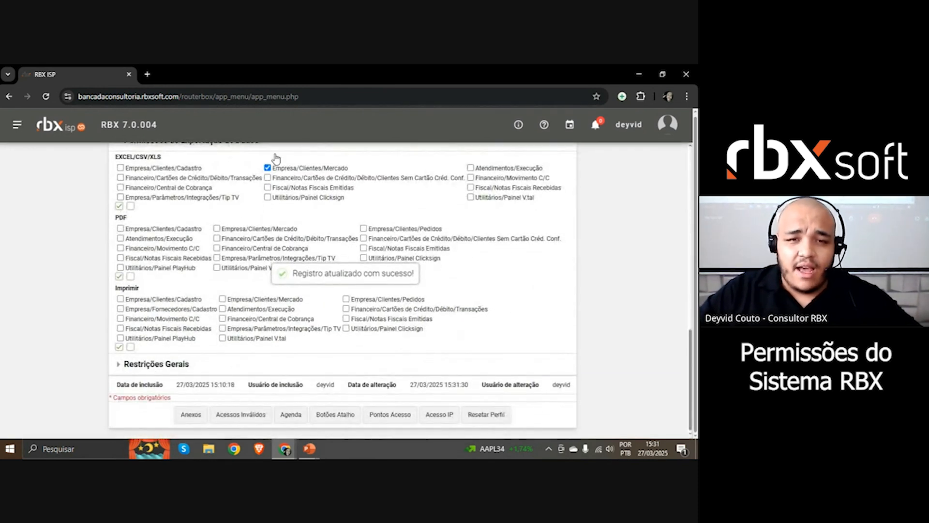
left_click_drag(690, 338, 683, 358)
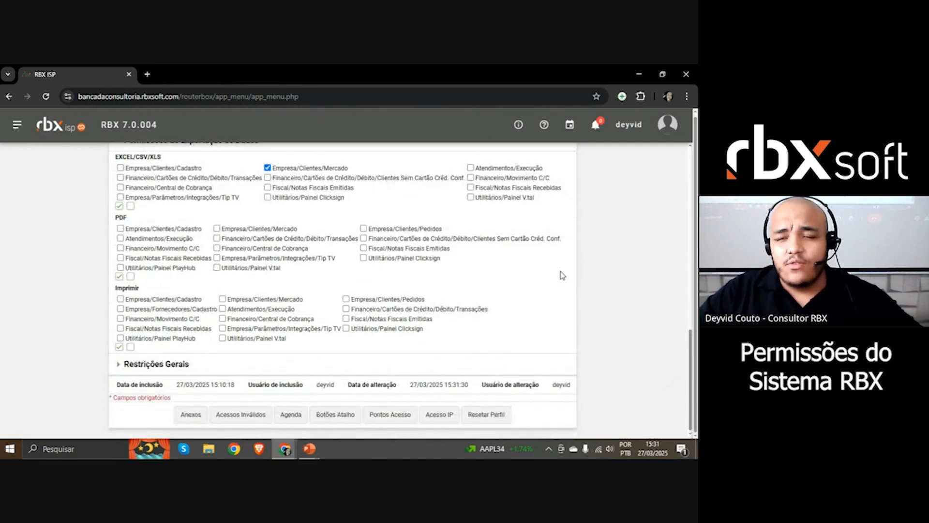
scroll(155, 234, "up", 3)
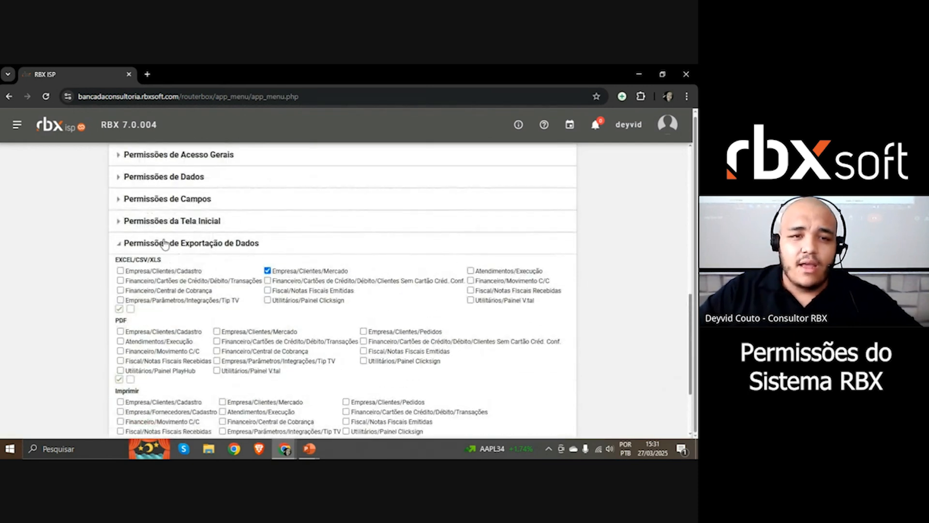
scroll(170, 270, "down", 3)
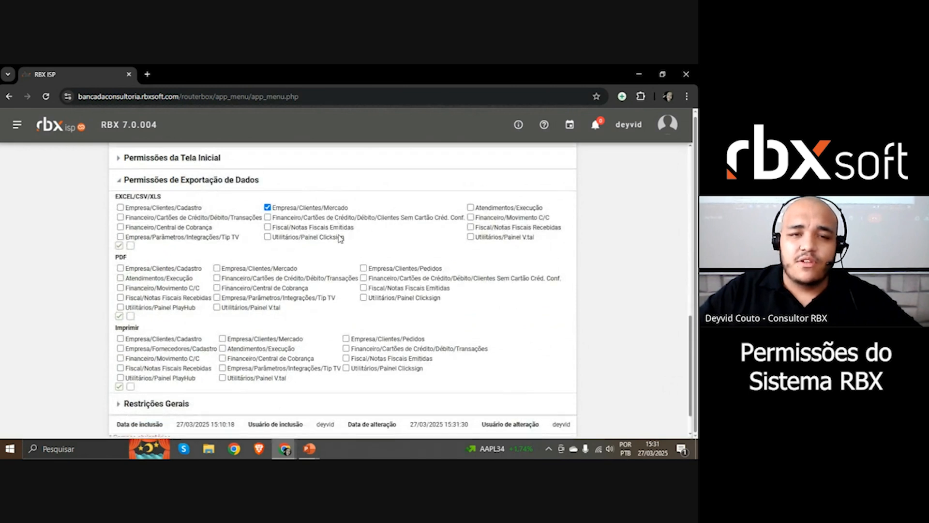
left_click(189, 368)
scroll(232, 232, "down", 3)
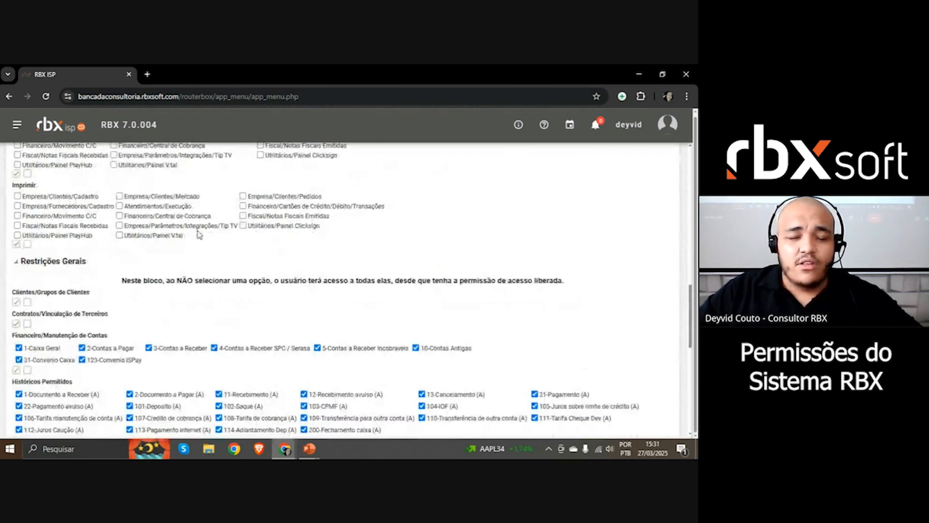
scroll(375, 164, "down", 12)
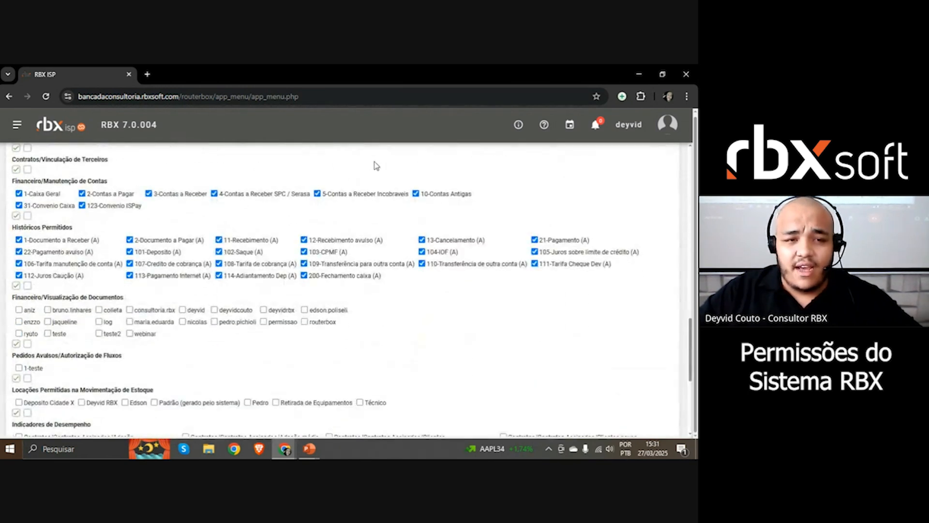
scroll(379, 166, "up", 10)
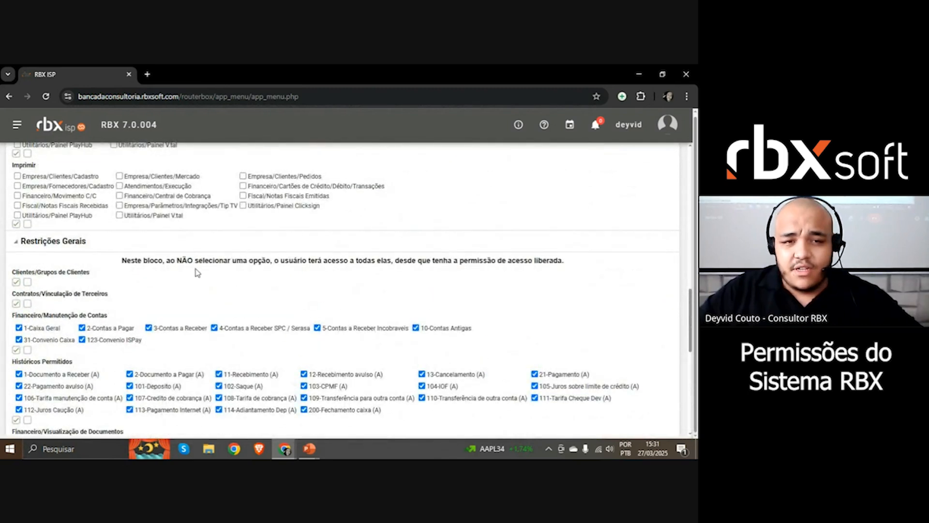
Read the note at the start of Restrições Gerais on how unselected options affect the user's access.
left_click_drag(175, 260, 515, 266)
left_click(346, 261)
left_click(430, 261)
left_click(524, 257)
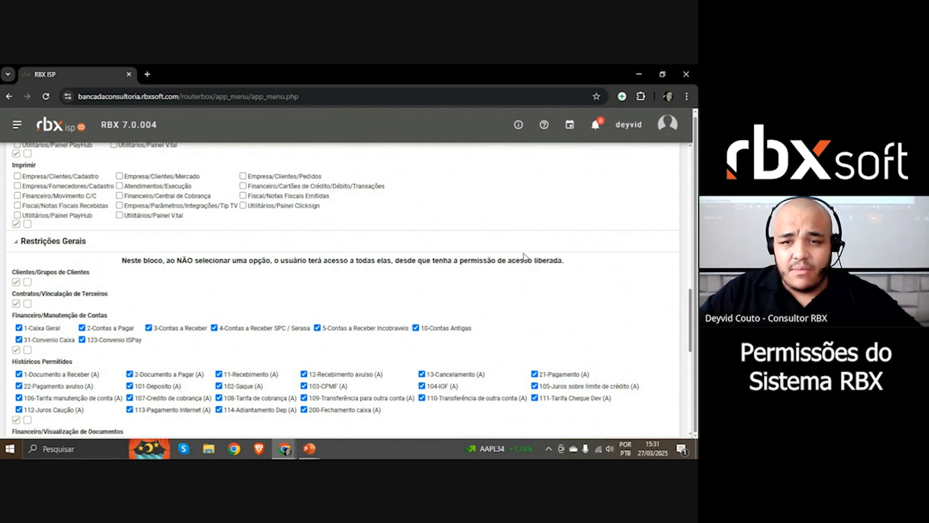
triple_click(514, 262)
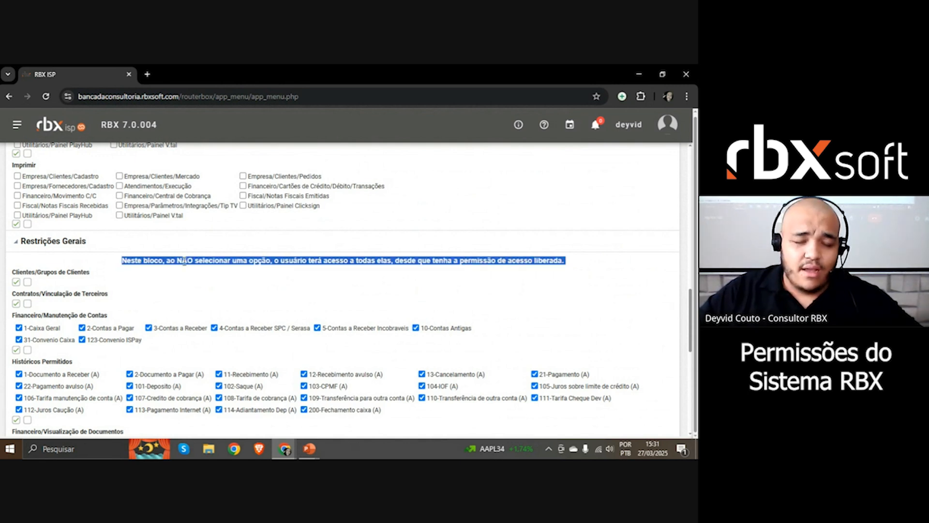
left_click(129, 263)
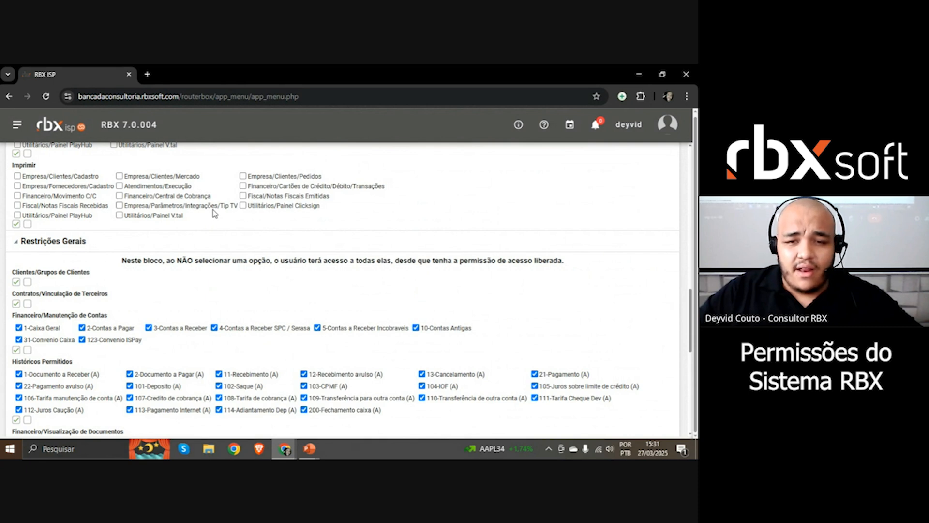
Clear all accounts under Financeiro/Manutenção de Contas and all entries under Históricos Permitidos.
scroll(215, 213, "down", 2)
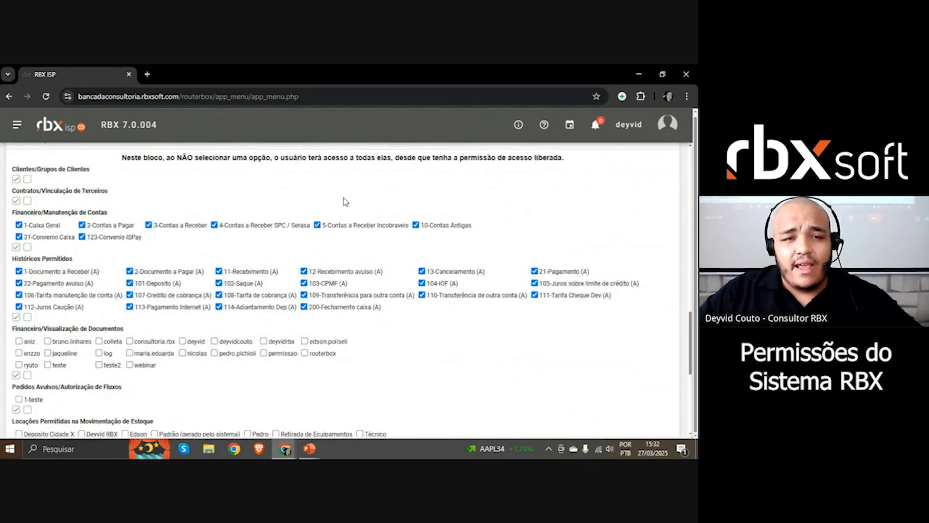
left_click(28, 247)
left_click(28, 317)
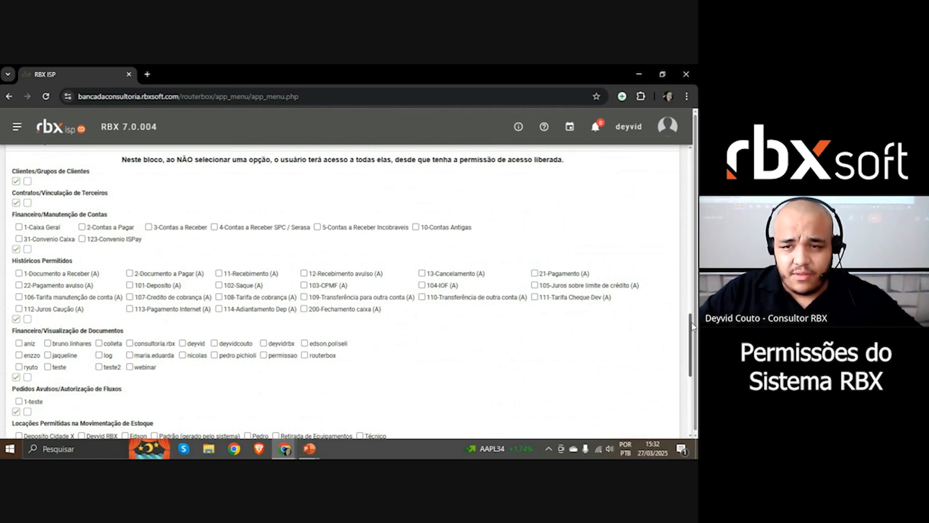
Select all Financeiro/Manutenção de Contas accounts except 4-Contas a Receber SPC / Serasa, and save the user record.
scroll(653, 172, "up", 10)
scroll(654, 194, "down", 15)
scroll(651, 359, "up", 4)
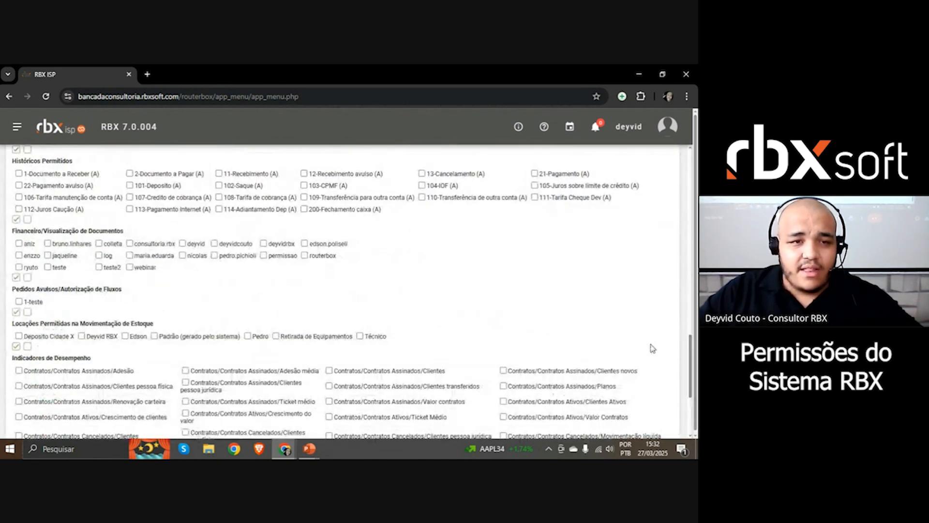
scroll(333, 263, "up", 2)
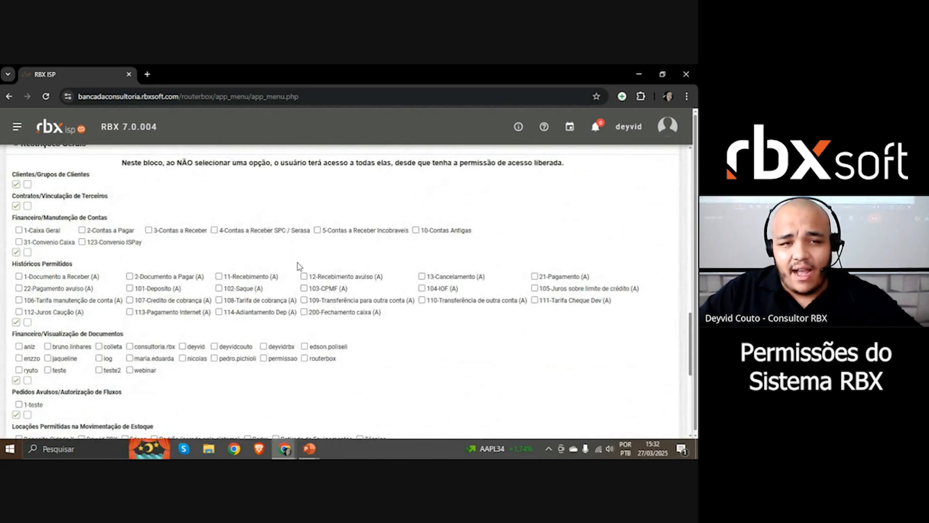
scroll(297, 266, "up", 1)
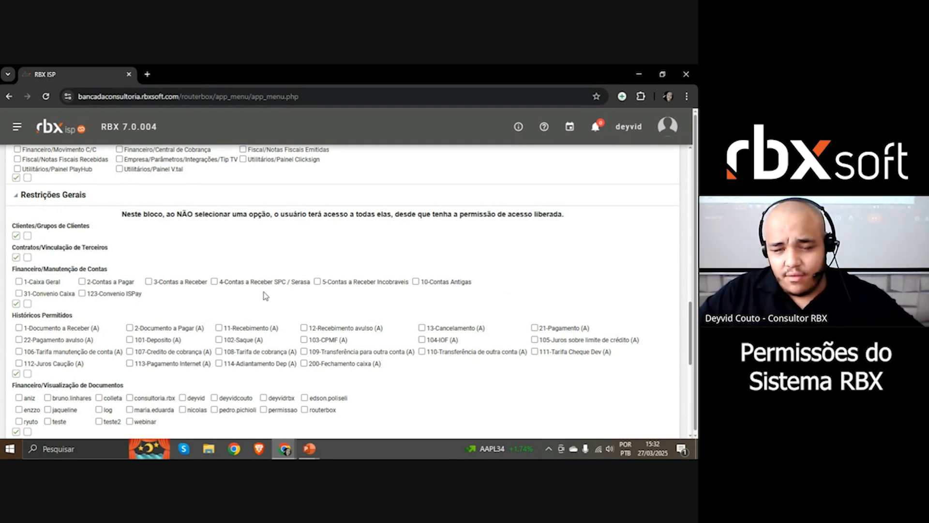
left_click(16, 303)
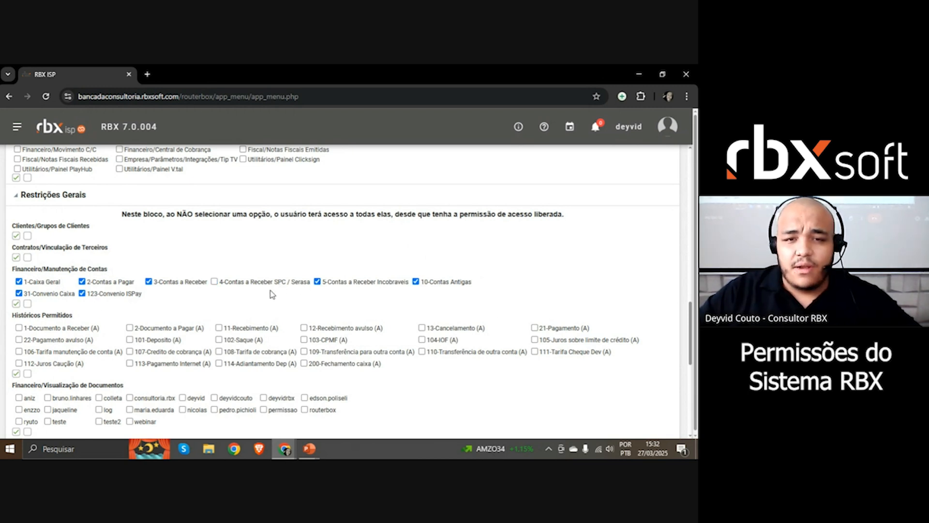
scroll(201, 252, "down", 4)
scroll(201, 262, "up", 20)
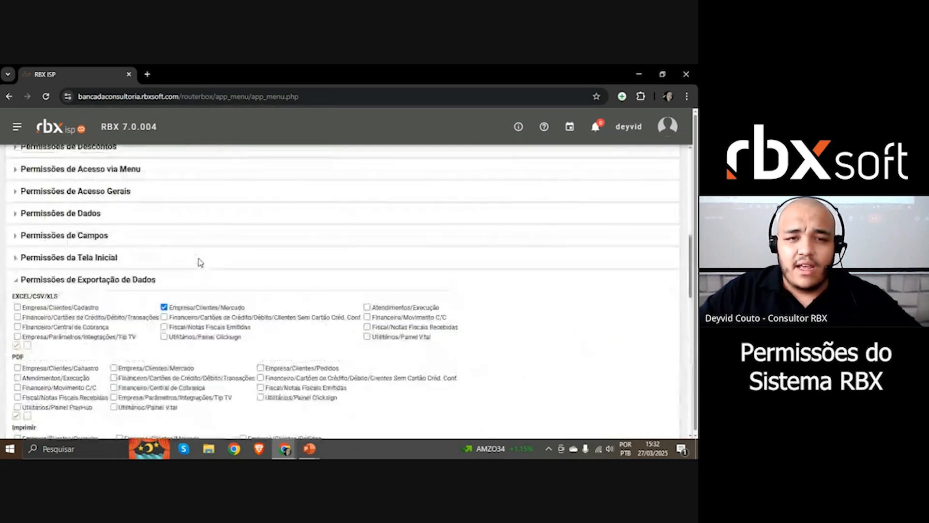
left_click(344, 190)
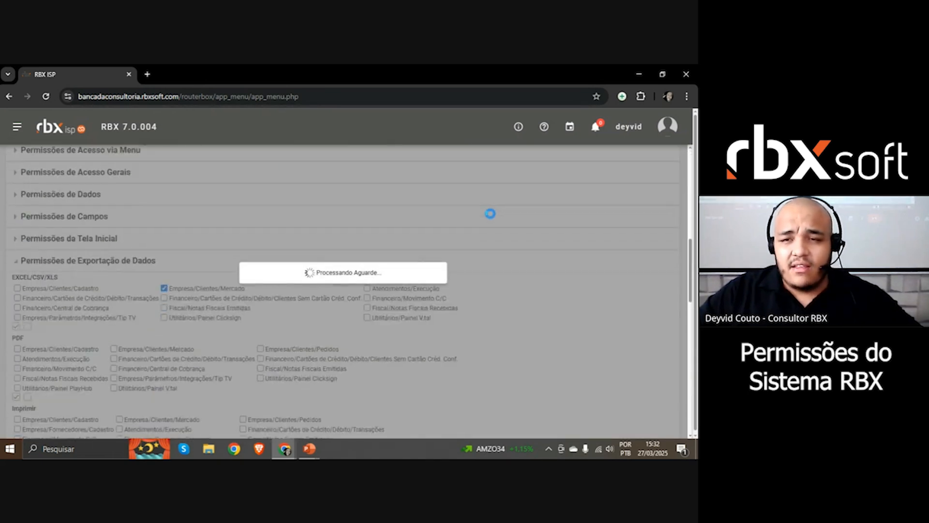
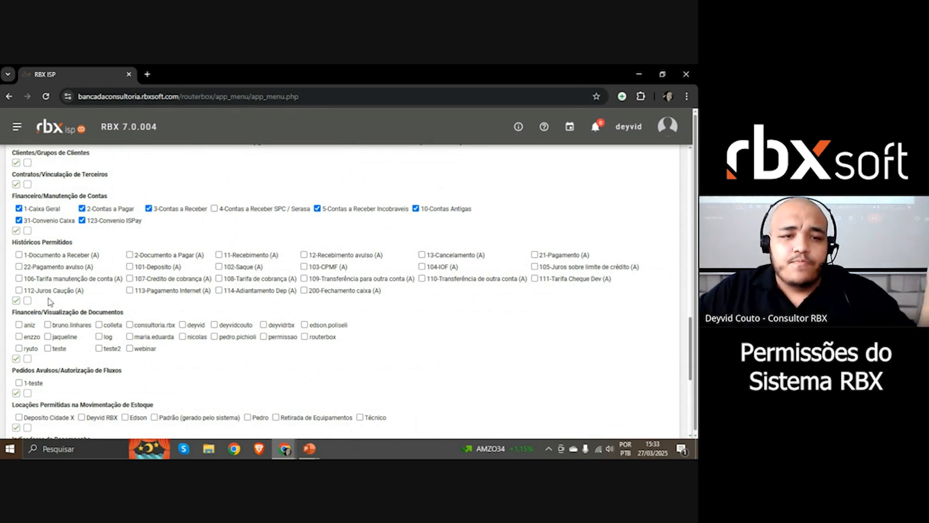
Select all Históricos Permitidos except 101-Deposito, 102-Saque, 104-IOF and 111-Tarifa Cheque Dev.
left_click(18, 300)
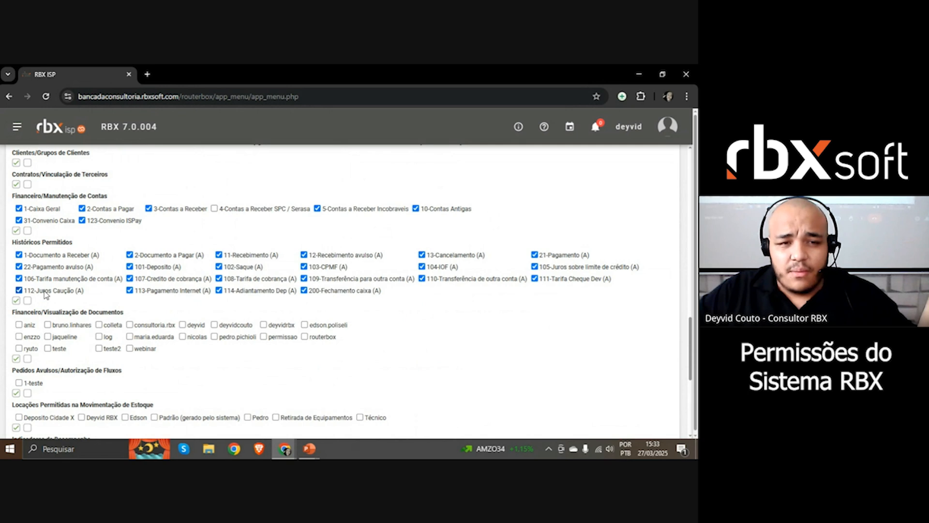
left_click(551, 277)
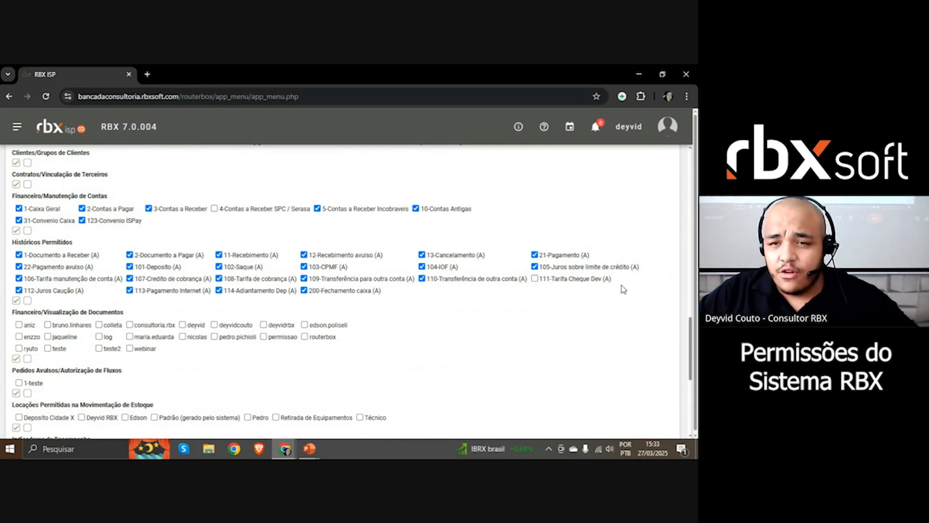
left_click(439, 269)
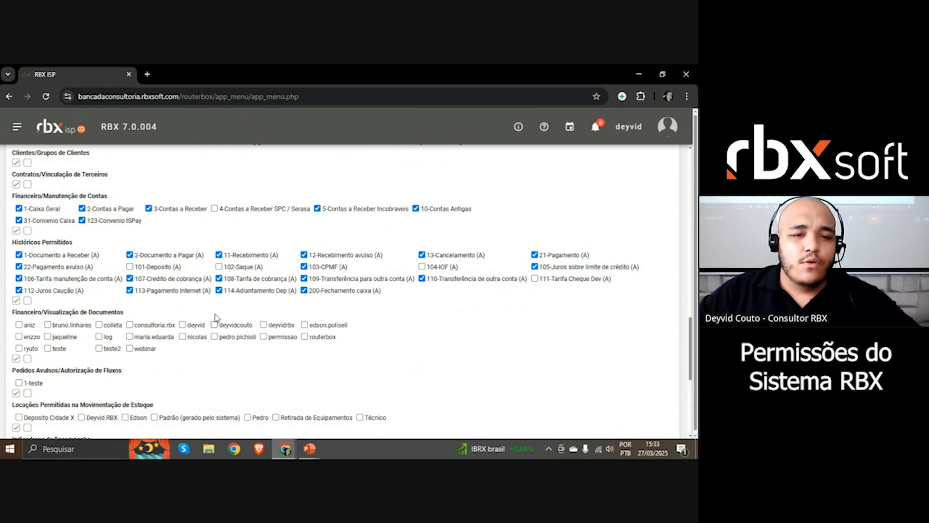
Under Financeiro/Visualização de Documentos, select only the user listed directly above webinar, leaving teste cleared.
scroll(83, 233, "down", 2)
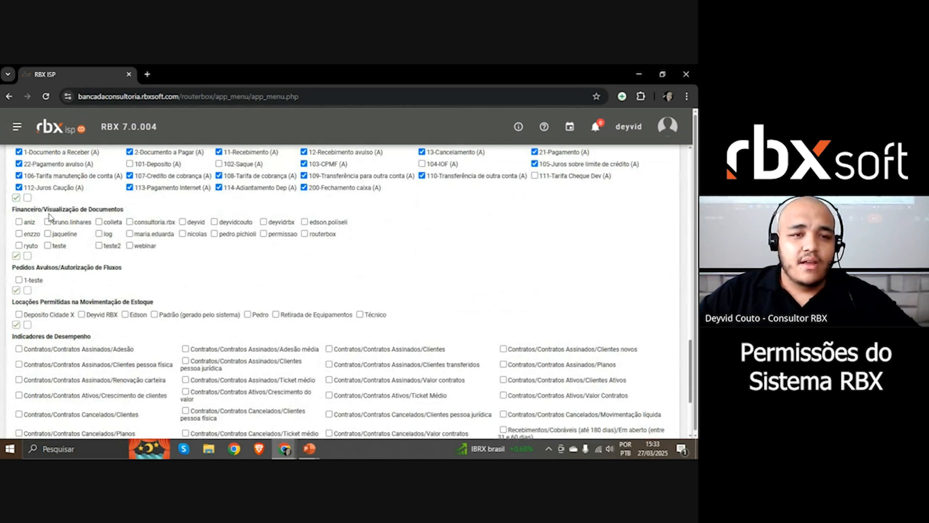
left_click_drag(25, 209, 99, 209)
left_click(100, 209)
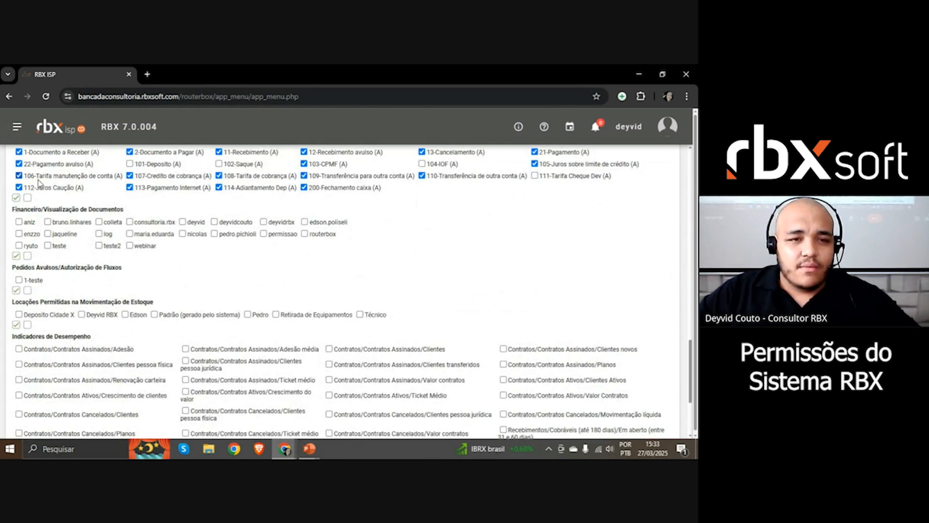
left_click_drag(47, 209, 95, 209)
left_click(95, 209)
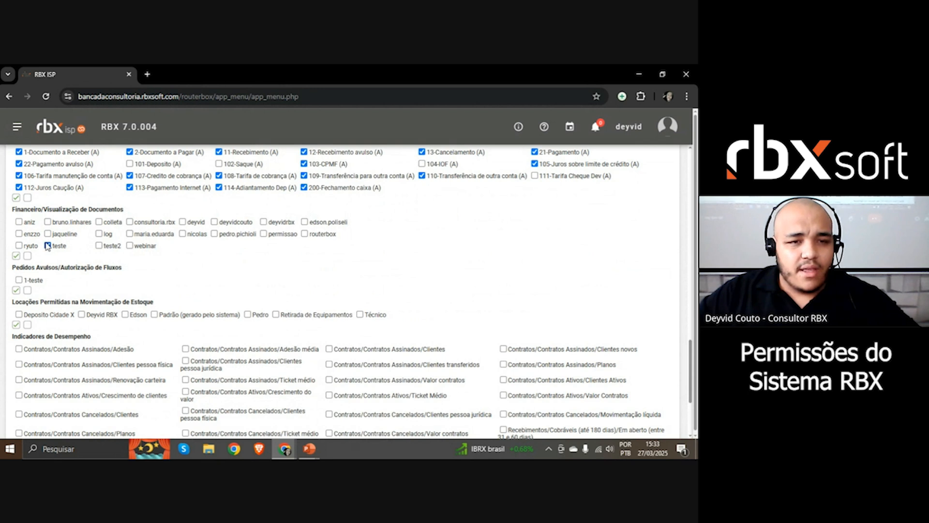
left_click(48, 245)
left_click(164, 235)
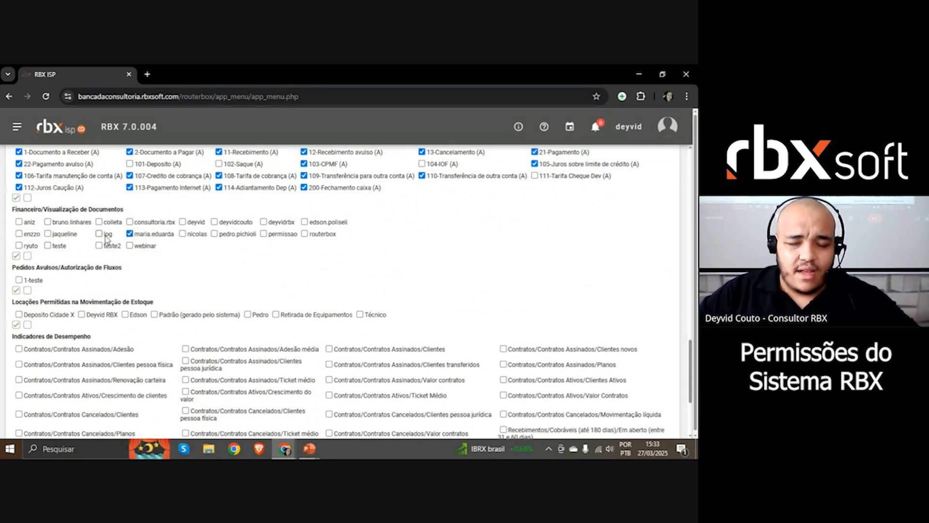
scroll(95, 264, "down", 2)
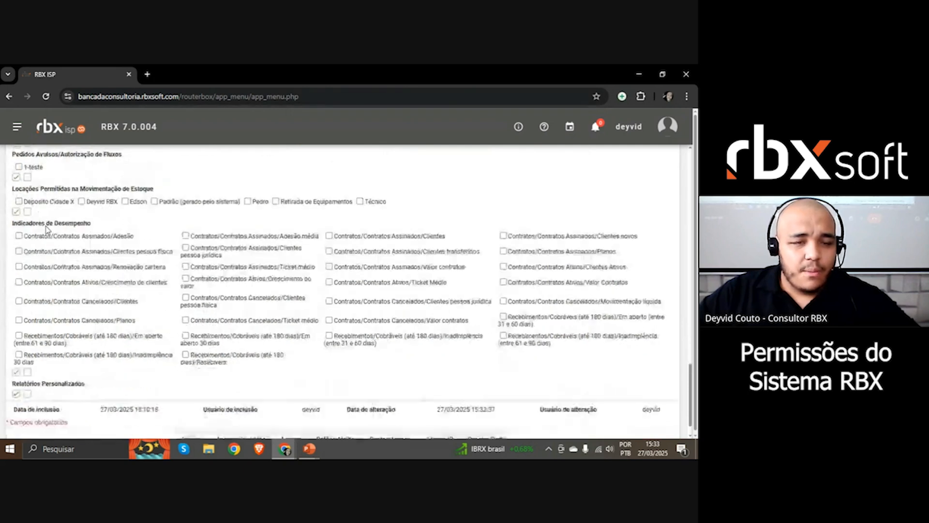
Check the Relatórios Personalizados block at the end of the webinar user's restrictions and save the record.
scroll(47, 228, "down", 1)
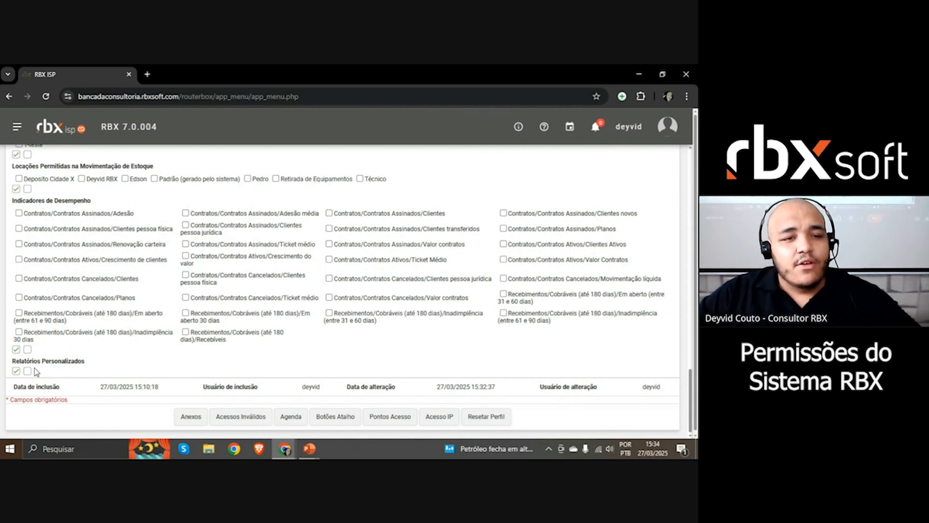
left_click_drag(49, 361, 75, 361)
triple_click(83, 361)
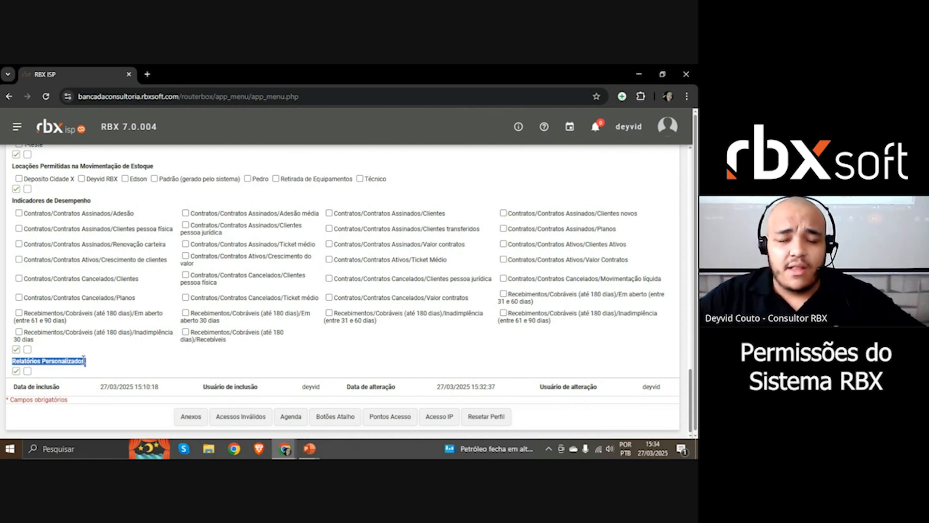
left_click(109, 352)
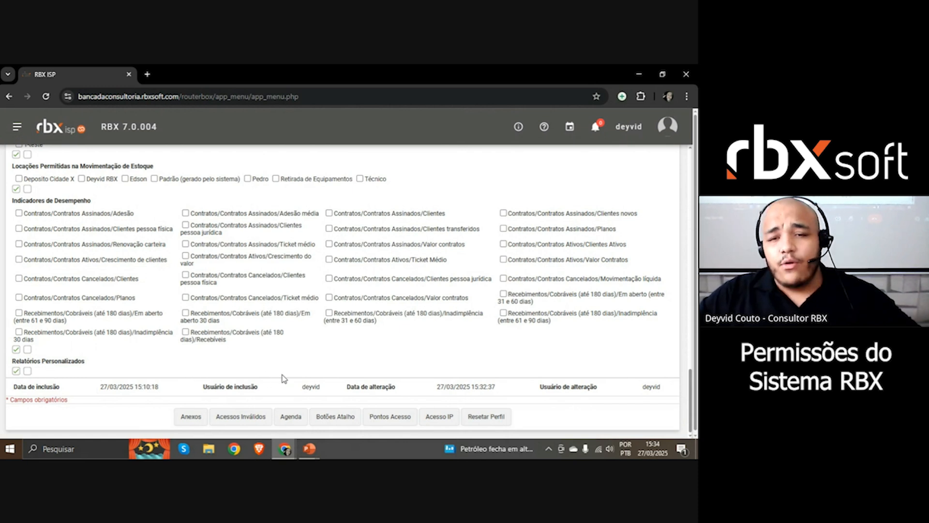
scroll(311, 367, "up", 15)
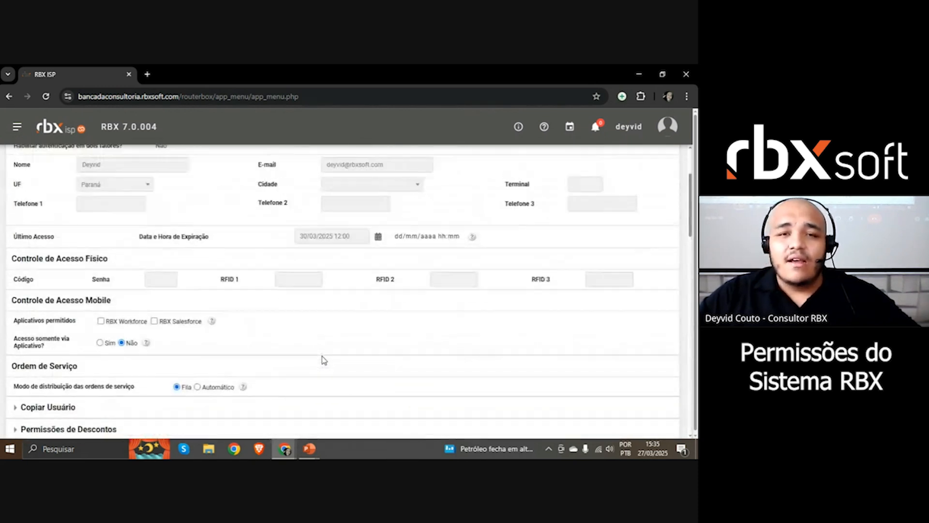
left_click(342, 188)
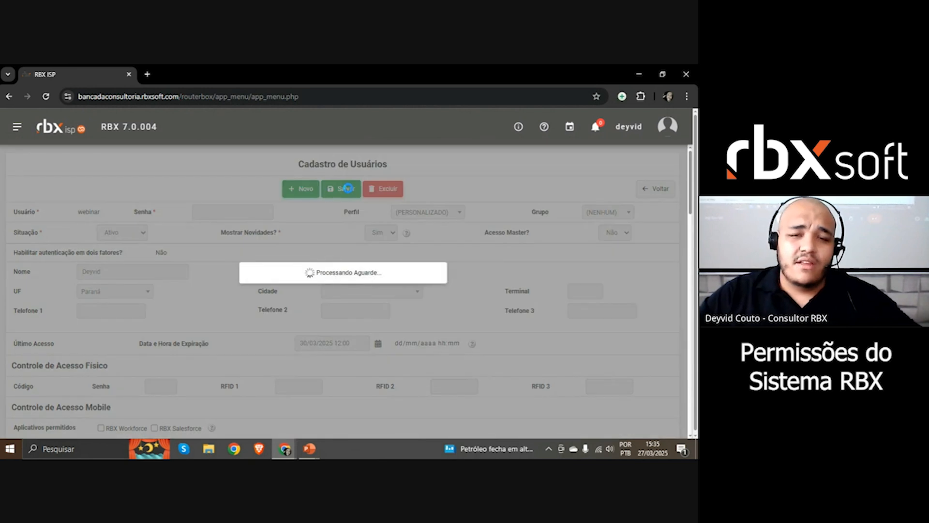
Collapse Permissões de Exportação de Dados and expand Permissões de Descontos in the webinar user's record.
scroll(538, 213, "down", 10)
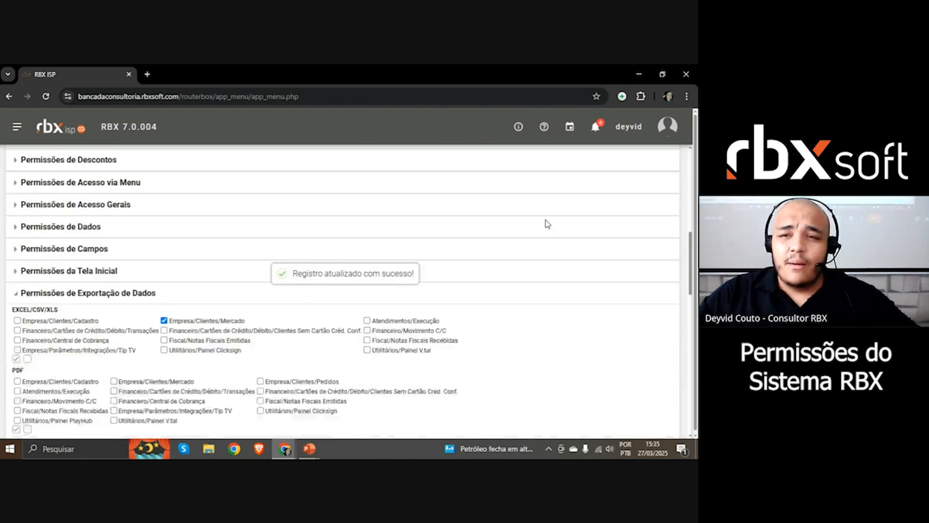
scroll(525, 198, "down", 10)
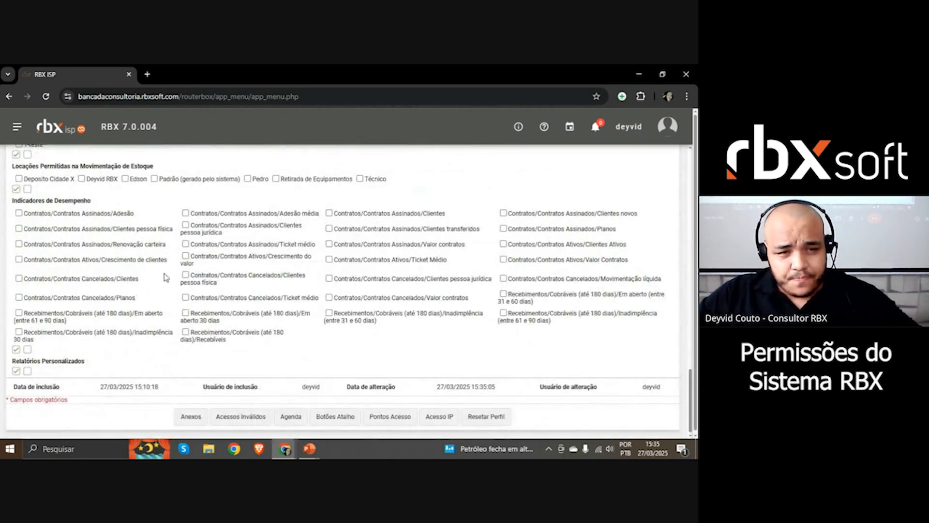
scroll(348, 267, "up", 15)
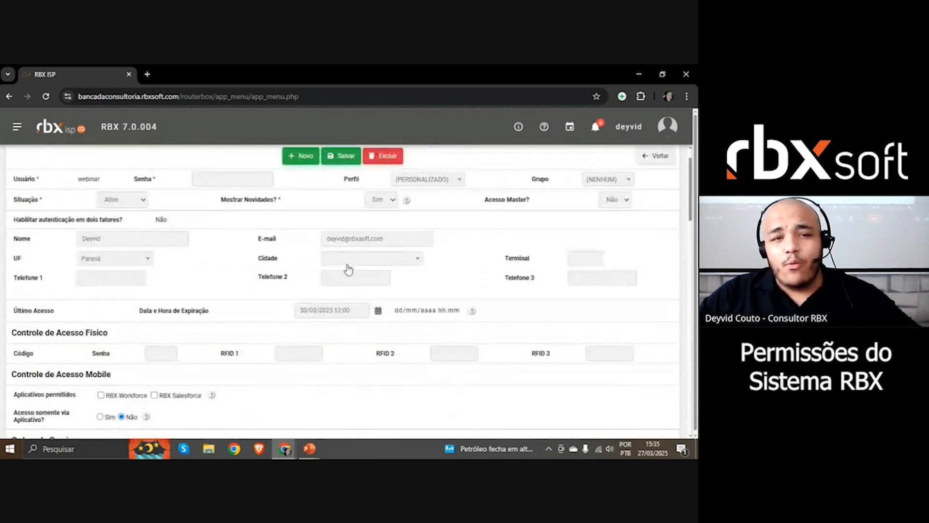
scroll(83, 261, "down", 5)
left_click(72, 329)
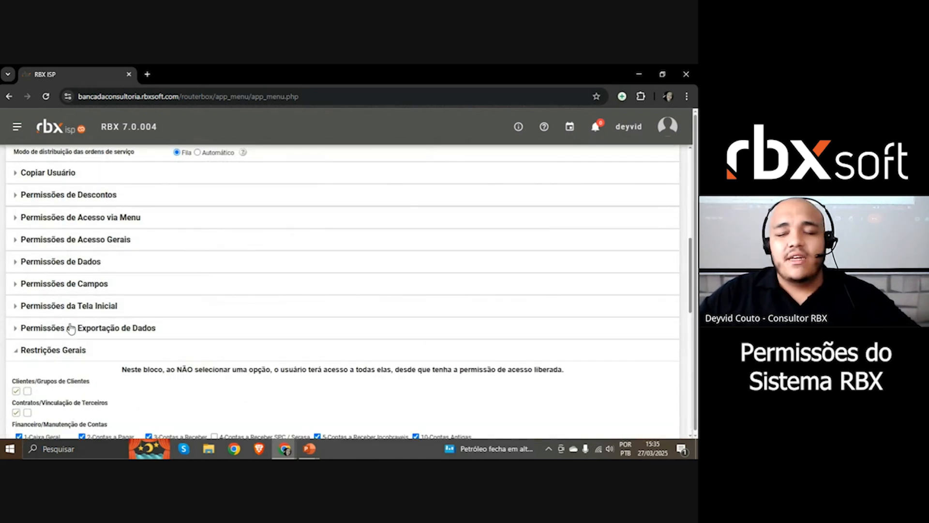
scroll(638, 284, "up", 5)
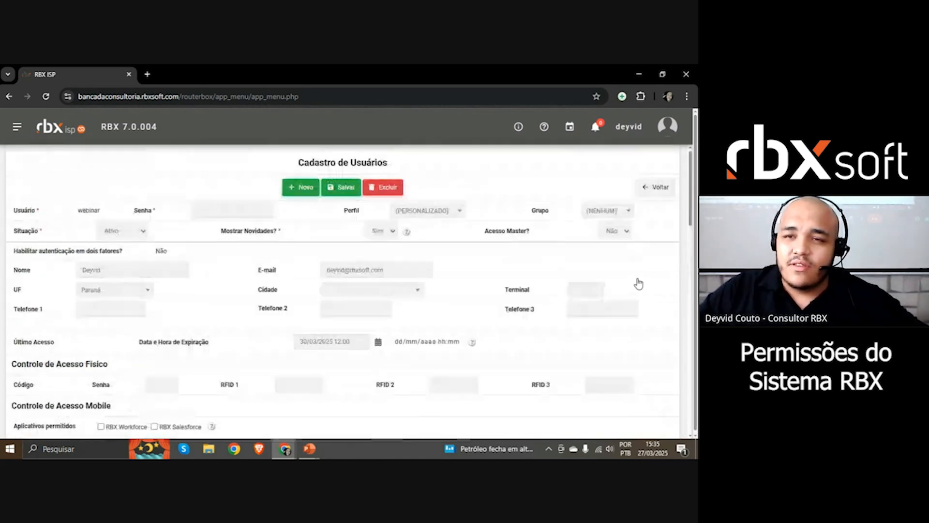
scroll(629, 274, "down", 10)
scroll(620, 272, "up", 5)
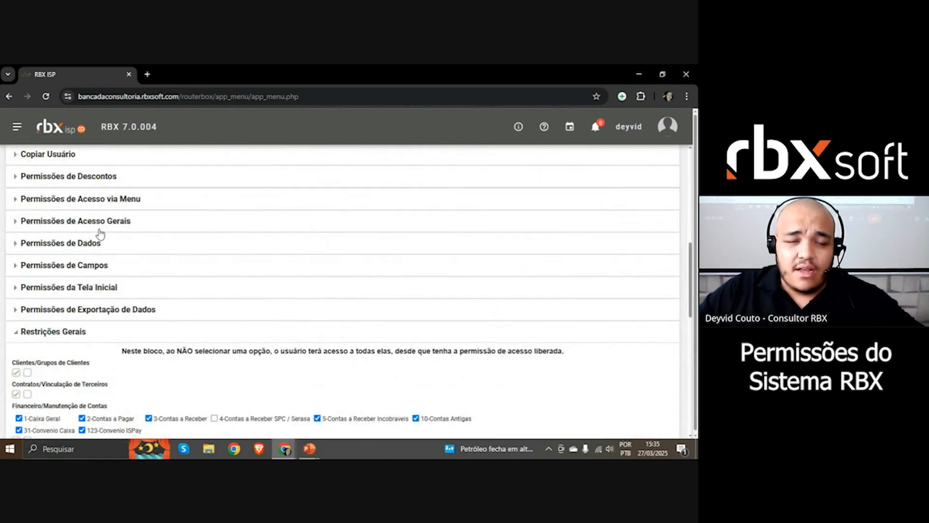
scroll(100, 234, "up", 3)
left_click(82, 334)
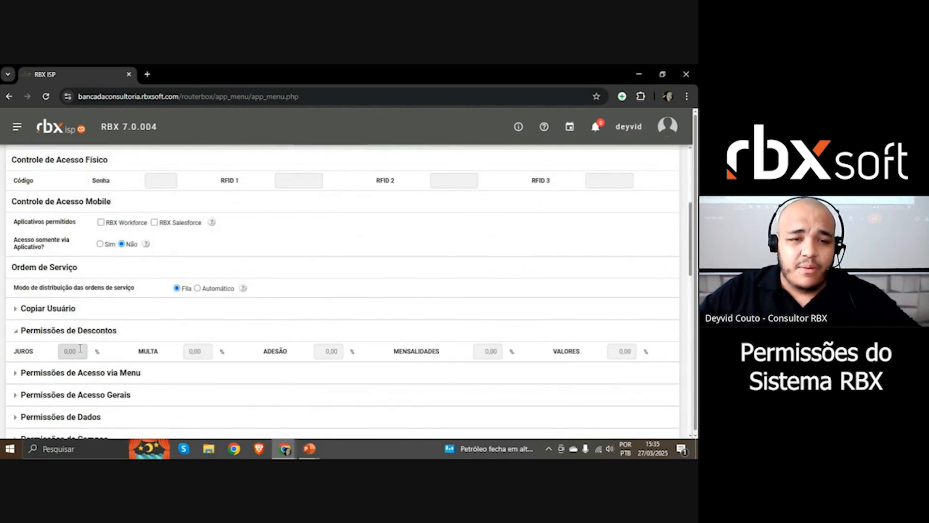
Under Permissões de Acesso via Menu, select all permissions in the group directly above Redes and all Redes permissions.
scroll(63, 271, "down", 2)
left_click(61, 268)
scroll(97, 276, "down", 15)
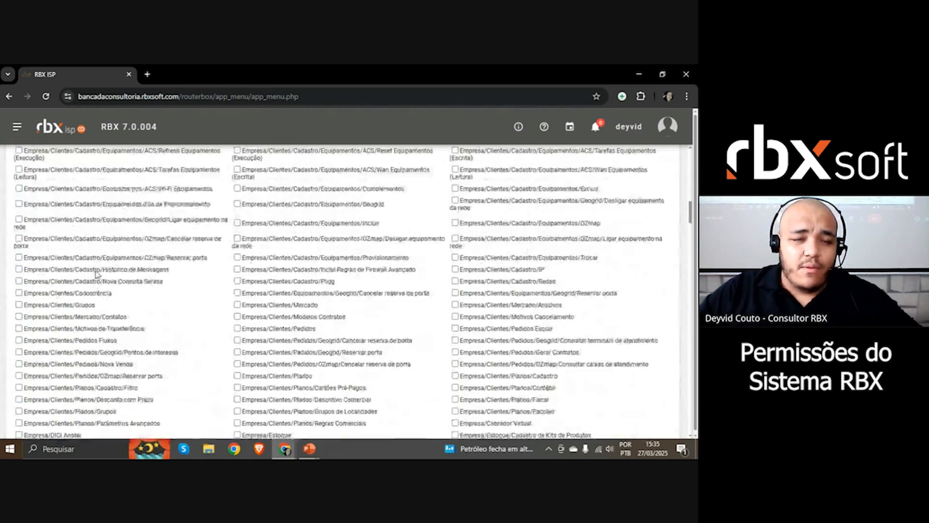
scroll(91, 256, "up", 8)
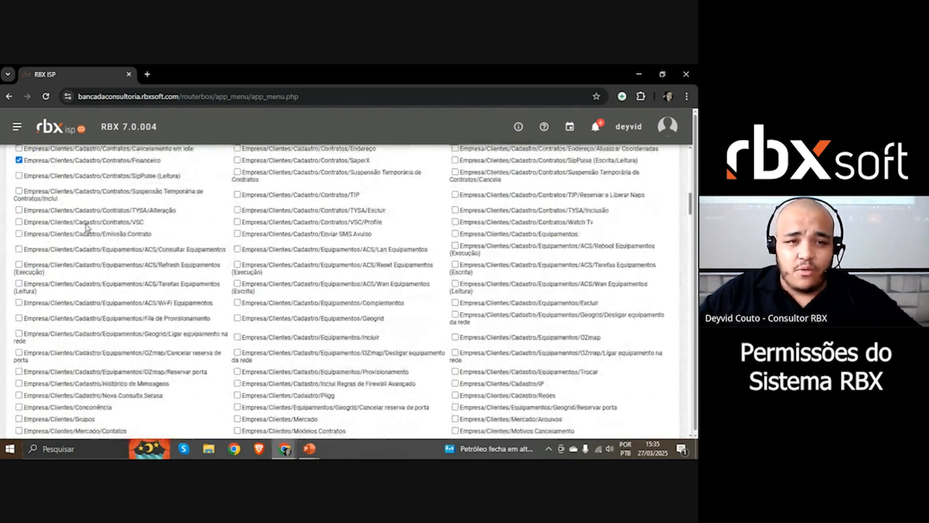
scroll(80, 268, "down", 15)
scroll(80, 268, "down", 10)
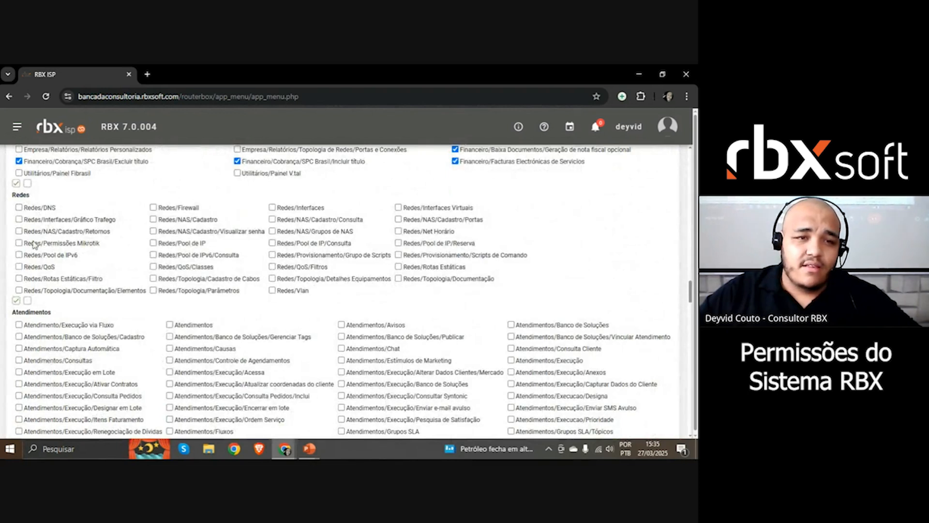
left_click(17, 184)
left_click(16, 300)
Select all Atendimentos and all Fiscal permissions under Permissões de Acesso via Menu.
scroll(81, 249, "down", 7)
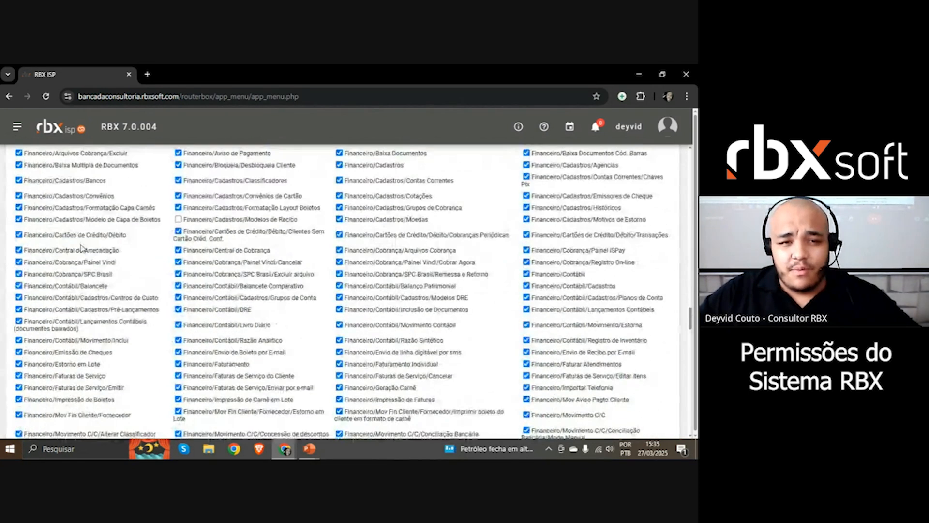
scroll(80, 249, "up", 4)
left_click(16, 323)
scroll(51, 250, "down", 7)
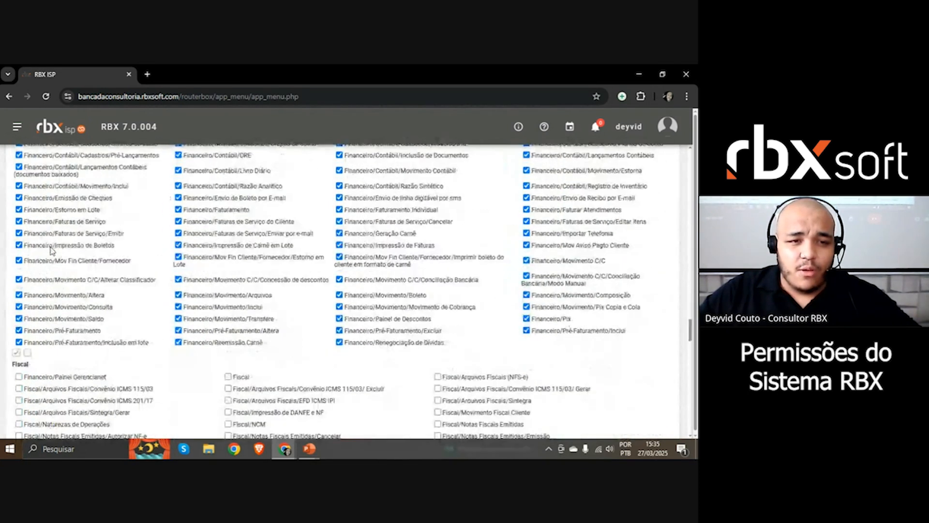
scroll(16, 356, "down", 5)
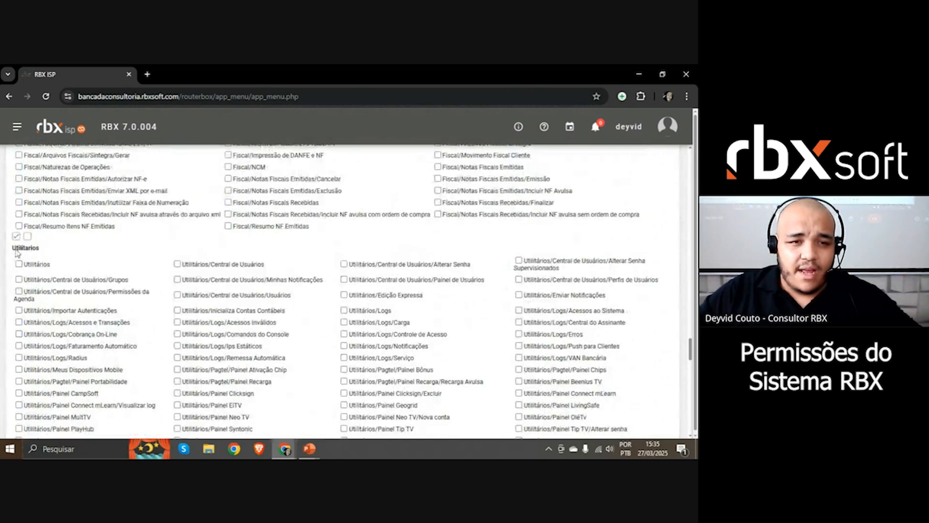
scroll(17, 342, "up", 2)
left_click(16, 340)
scroll(17, 314, "down", 3)
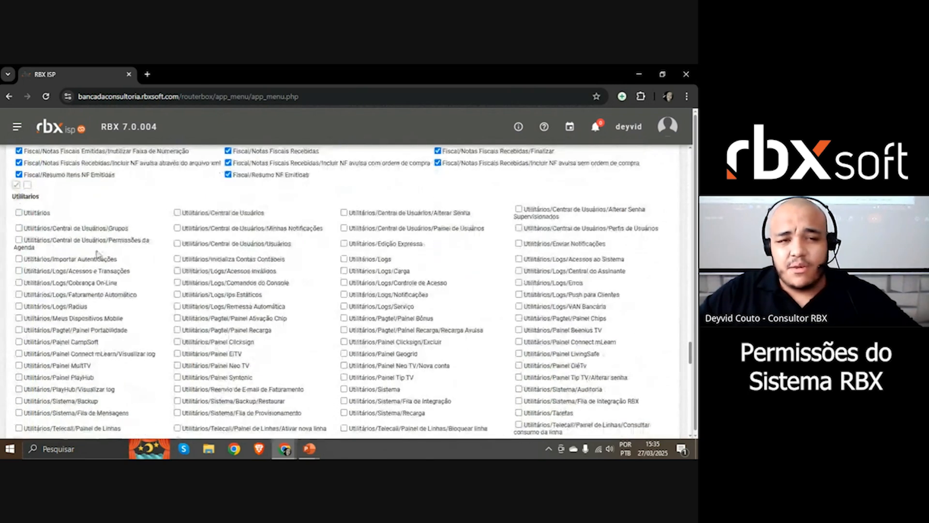
Select all Utilitários and all Monitor permissions under Permissões de Acesso via Menu.
scroll(18, 233, "down", 10)
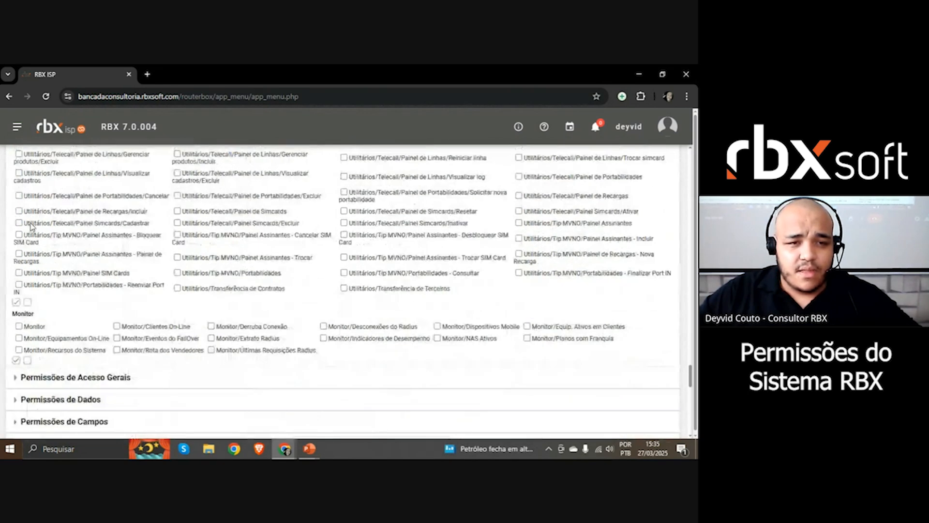
left_click(16, 198)
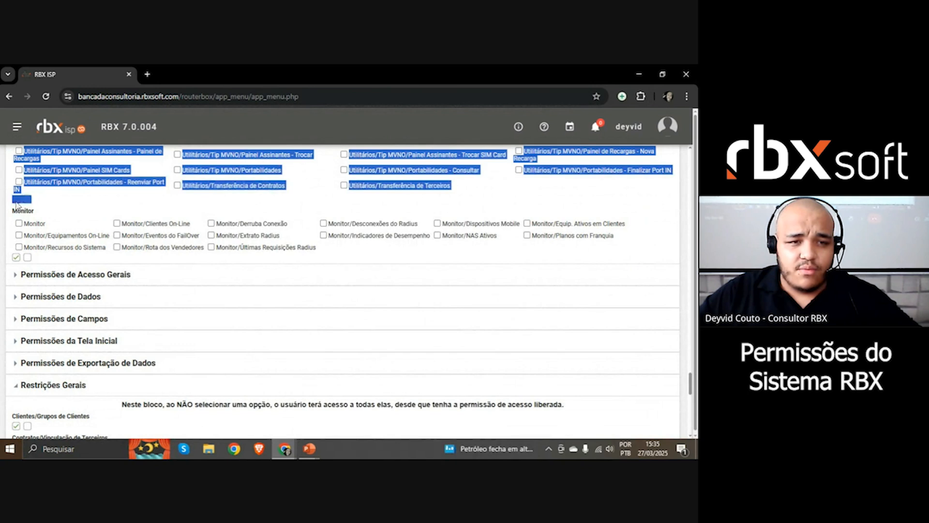
left_click(16, 257)
Under Permissões de Acesso Gerais, select all options for Atendimentos, Estoque/Operações, Operações de Ordem de Compra and Contratos.
left_click(24, 276)
scroll(22, 252, "down", 3)
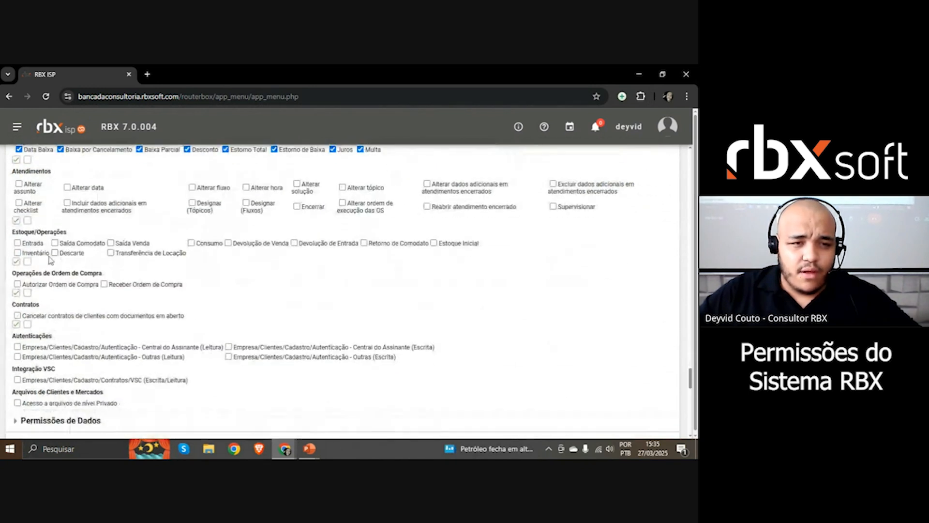
left_click(16, 220)
left_click(16, 262)
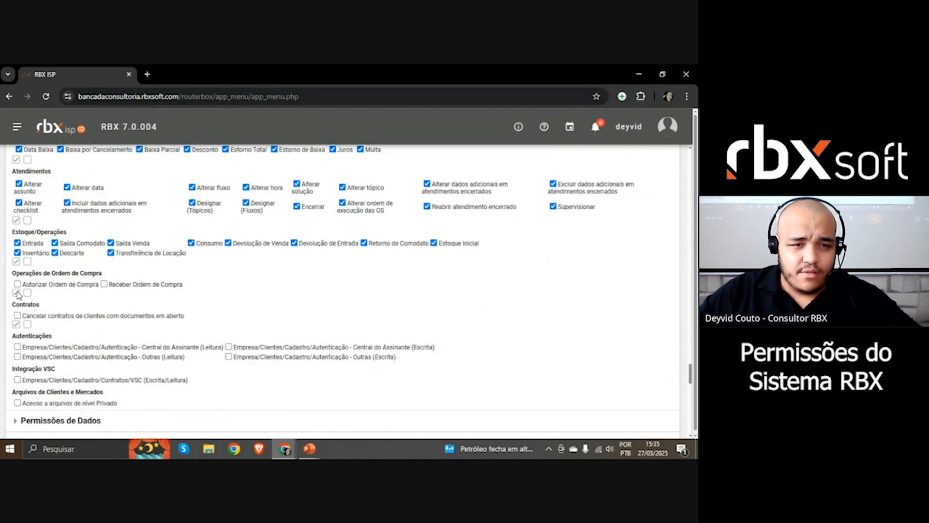
left_click(16, 293)
left_click(16, 324)
Grant all four Autenticações read and write permissions and the Integração VSC Escrita/Leitura permission.
scroll(21, 314, "down", 1)
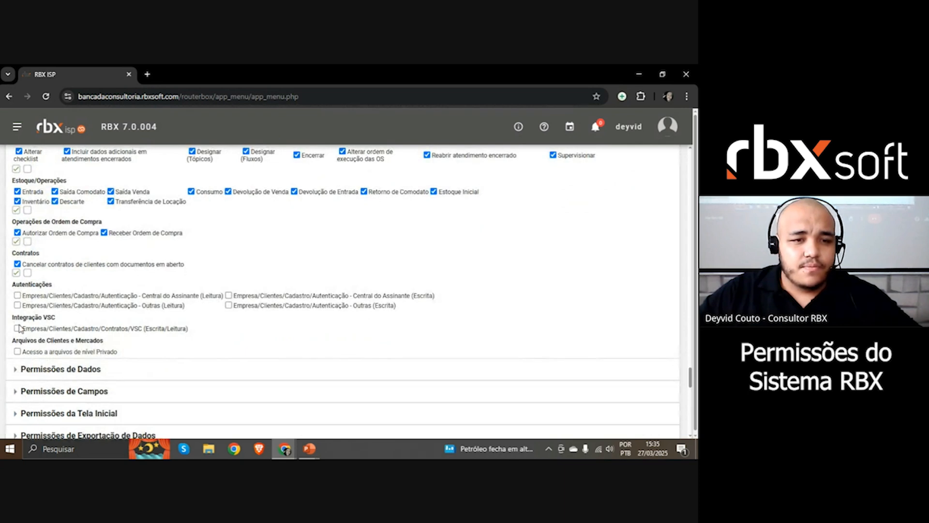
left_click(18, 305)
left_click(18, 296)
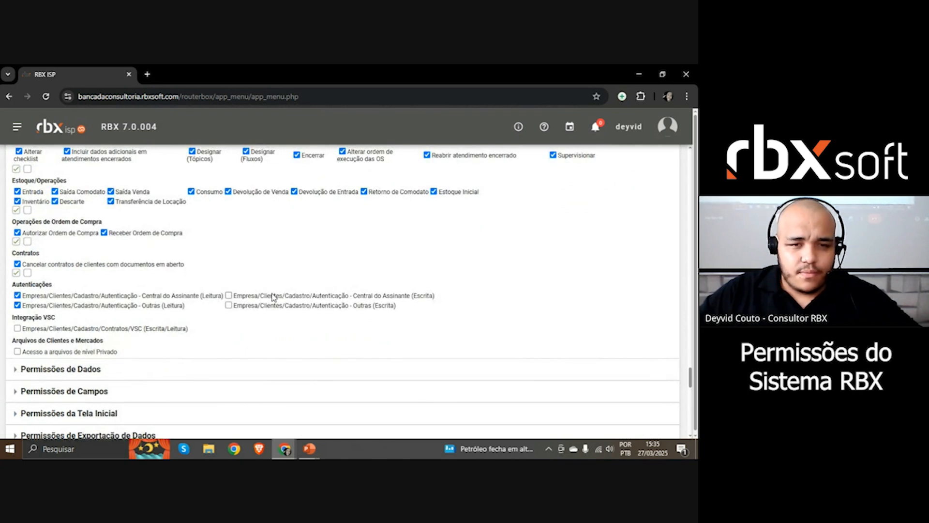
left_click(229, 295)
left_click(229, 305)
left_click(18, 328)
Expand Permissões de Dados and select all of its permissions.
scroll(72, 323, "down", 2)
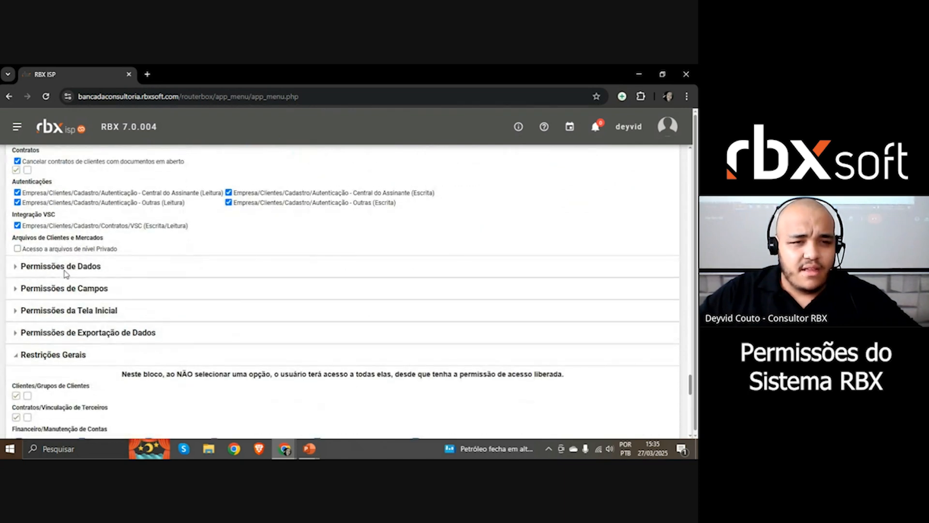
left_click(55, 266)
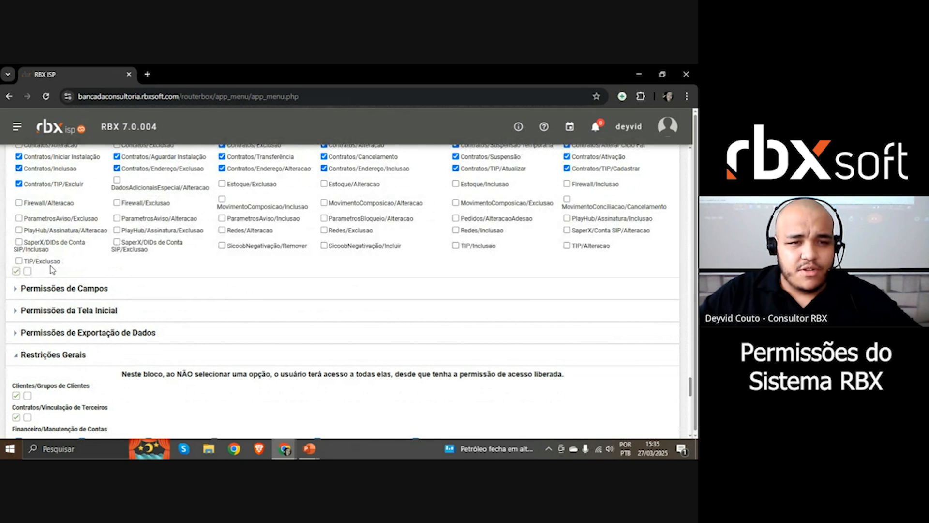
left_click(17, 271)
scroll(148, 234, "up", 2)
scroll(147, 234, "down", 2)
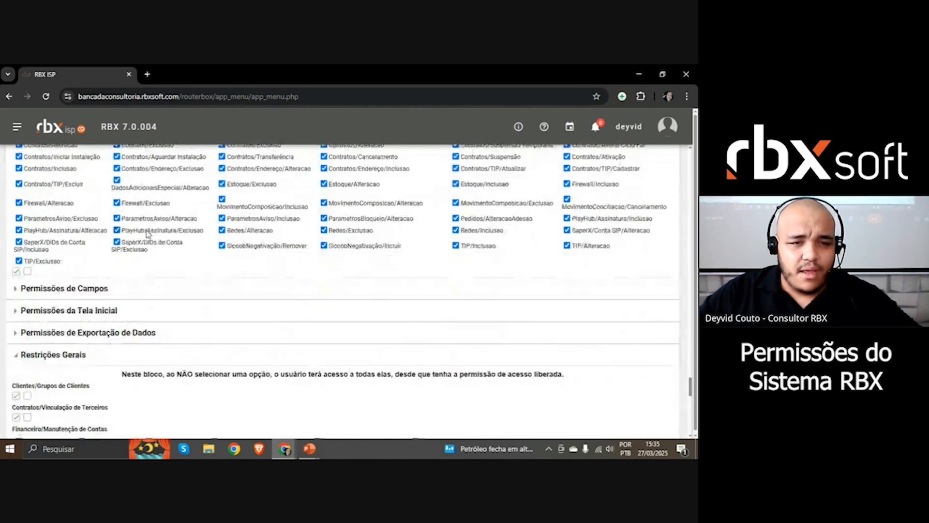
Expand Permissões de Campos and Permissões da Tela Inicial and check their selections.
left_click(93, 292)
scroll(93, 291, "down", 3)
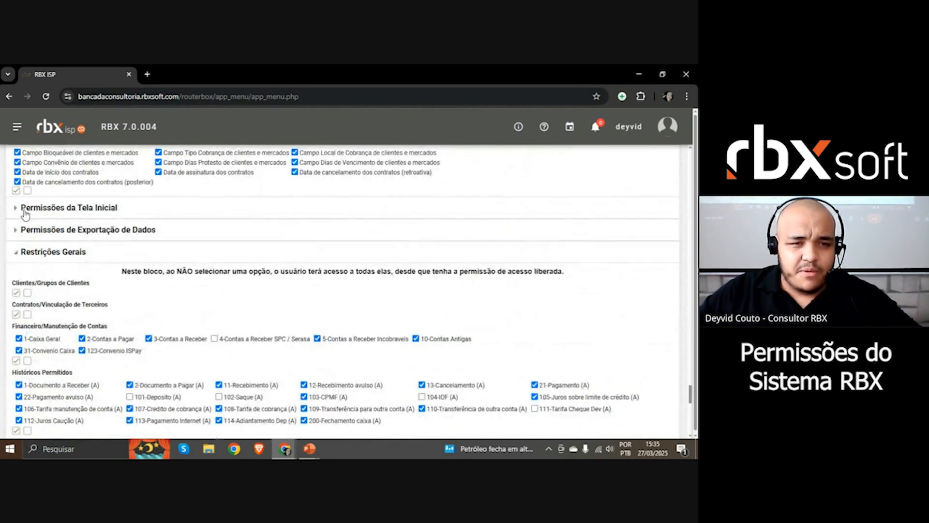
left_click(26, 213)
scroll(59, 213, "up", 2)
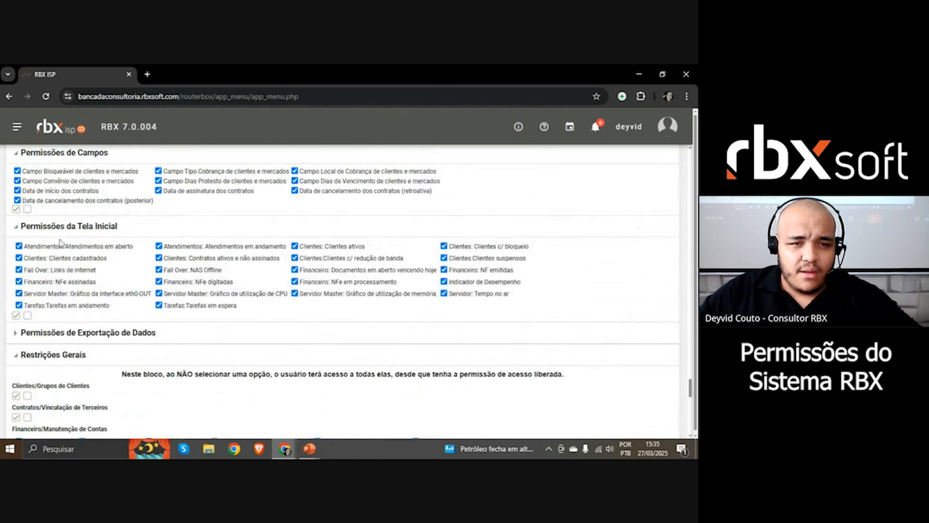
Under Permissões de Exportação de Dados, select all options for Imprimir, PDF and EXCEL/CSV/XLS.
left_click(63, 338)
left_click(16, 338)
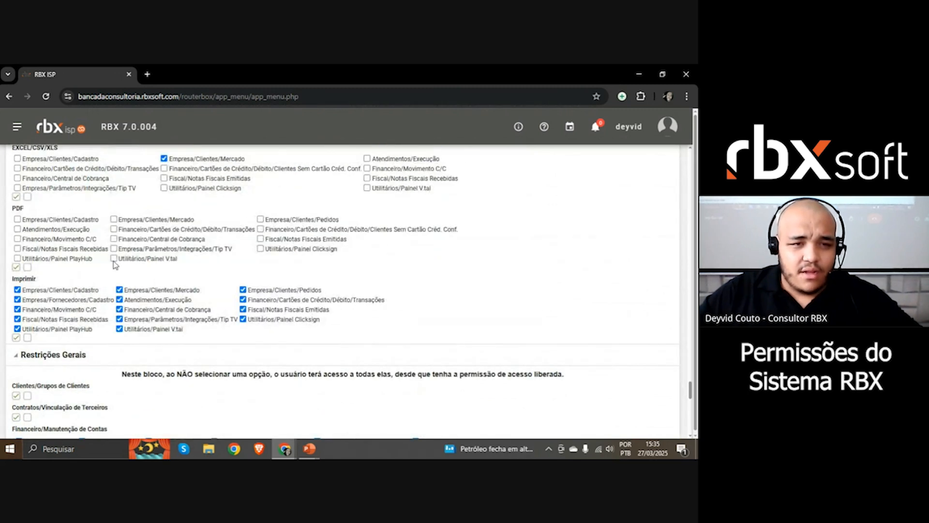
scroll(18, 334, "up", 1)
left_click(17, 319)
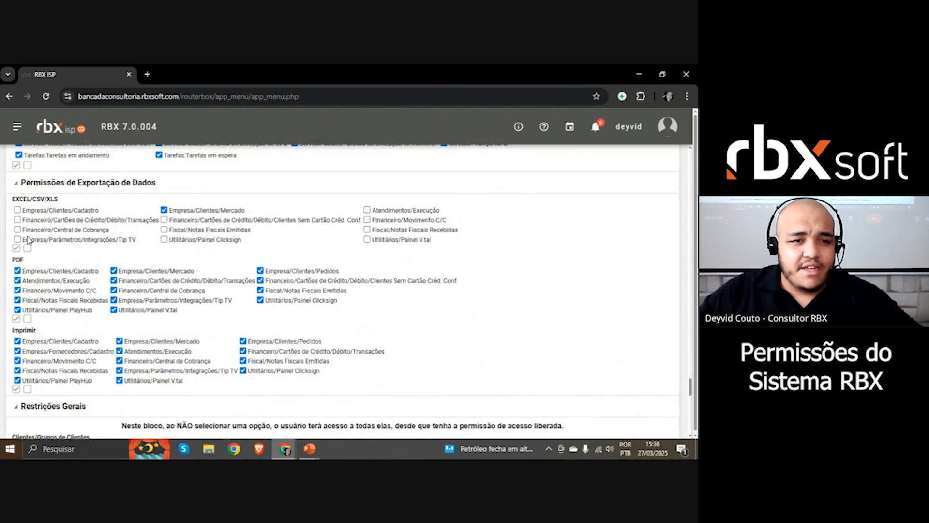
left_click(17, 248)
In Restrições Gerais, clear all selections under Financeiro/Manutenção de Contas and Históricos Permitidos, and save the webinar user record.
scroll(63, 242, "down", 7)
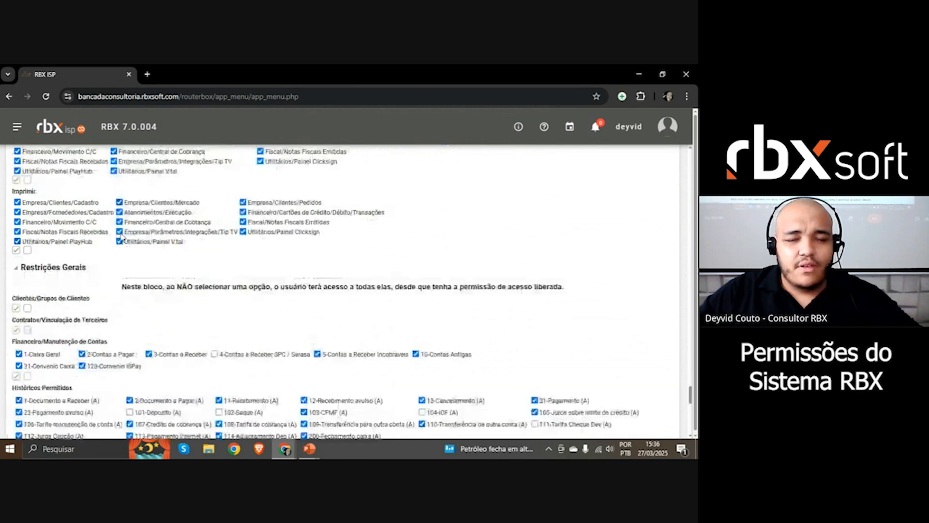
scroll(110, 225, "up", 2)
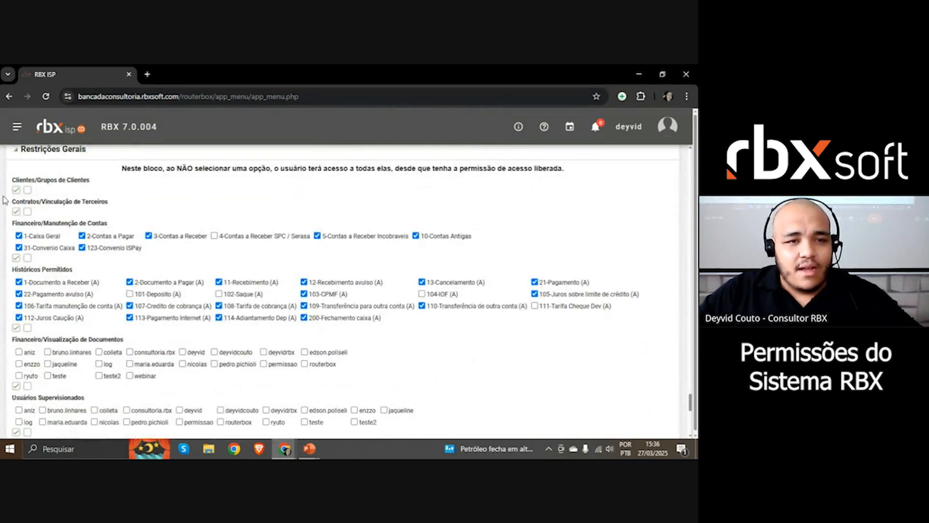
scroll(156, 193, "down", 8)
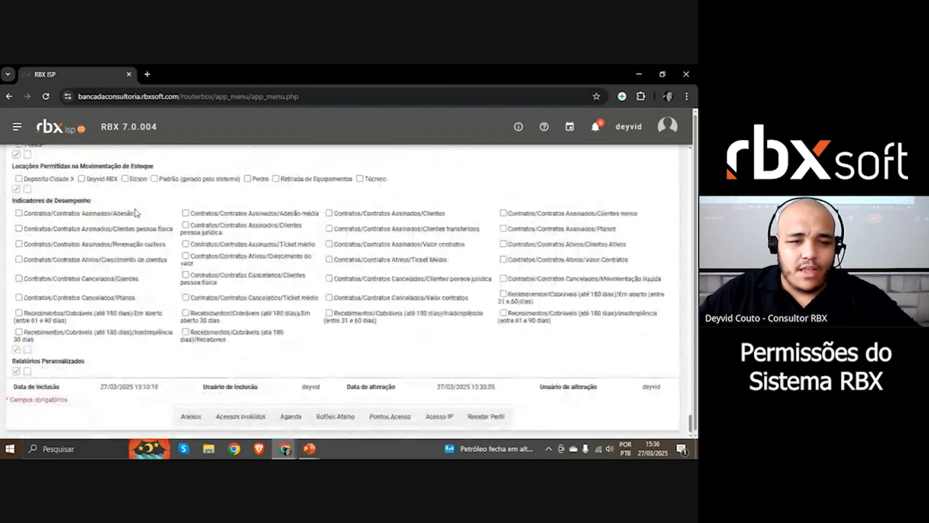
scroll(130, 263, "up", 5)
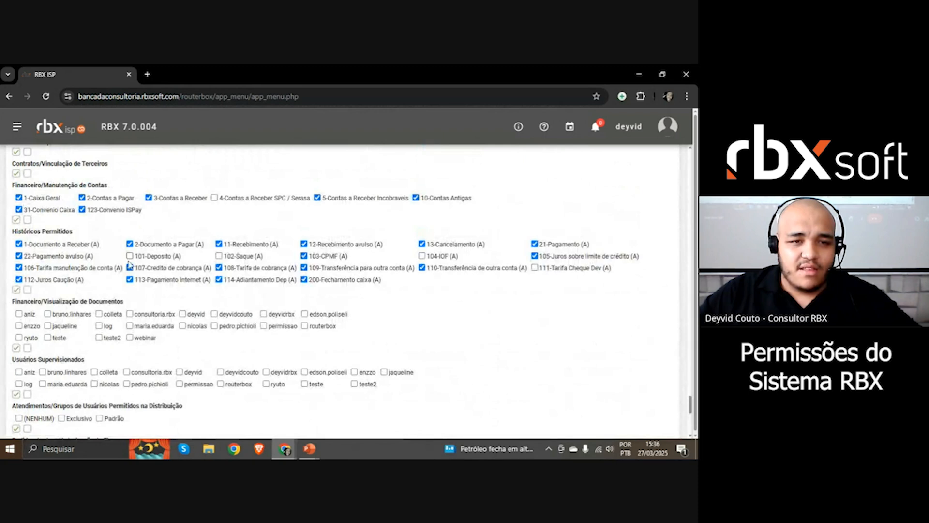
left_click(28, 220)
left_click(28, 289)
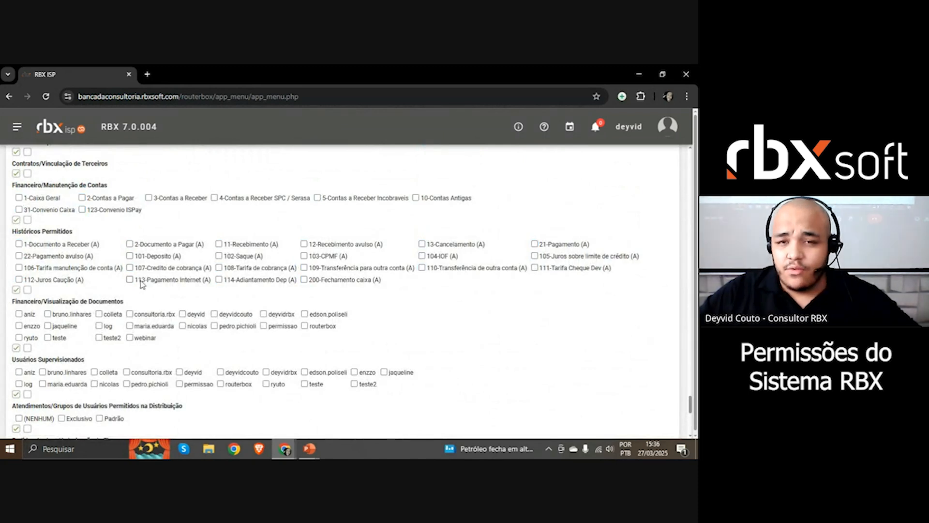
scroll(27, 293, "down", 5)
scroll(27, 293, "up", 8)
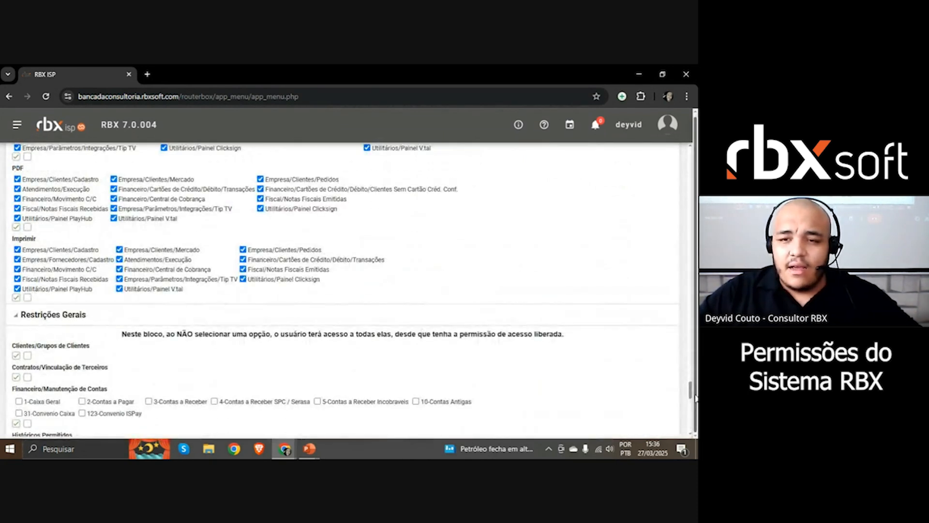
scroll(324, 204, "up", 15)
left_click(339, 188)
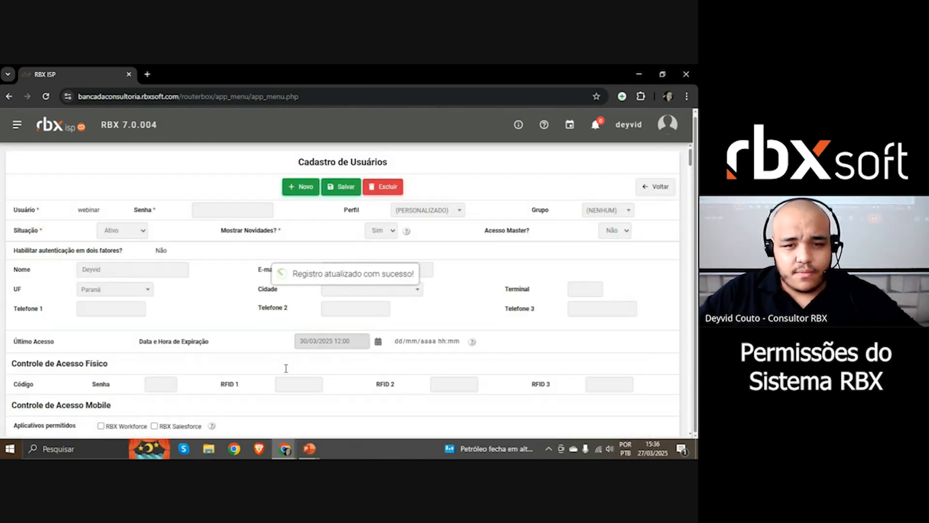
Switch to the incognito RBX ISP window and log in as webinar with the account password.
mouse_move(284, 449)
left_click(445, 404)
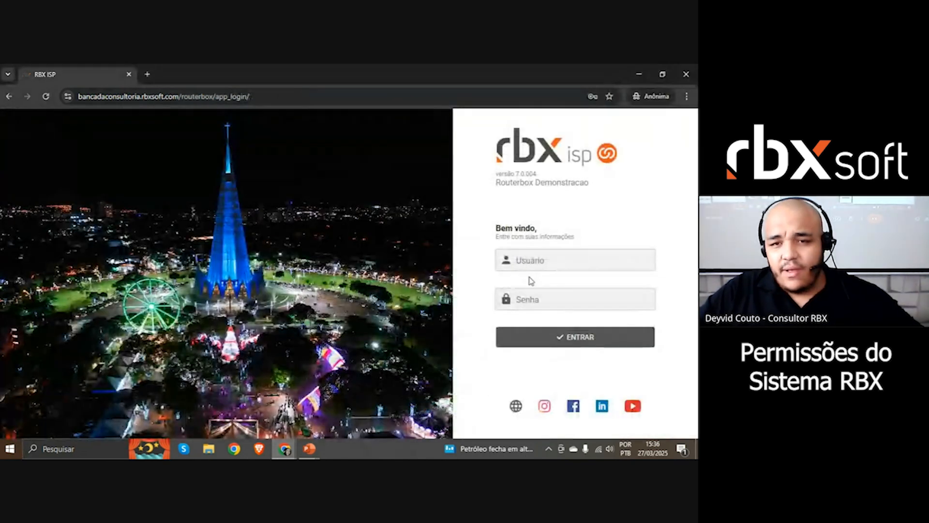
left_click(542, 264)
type("webinar")
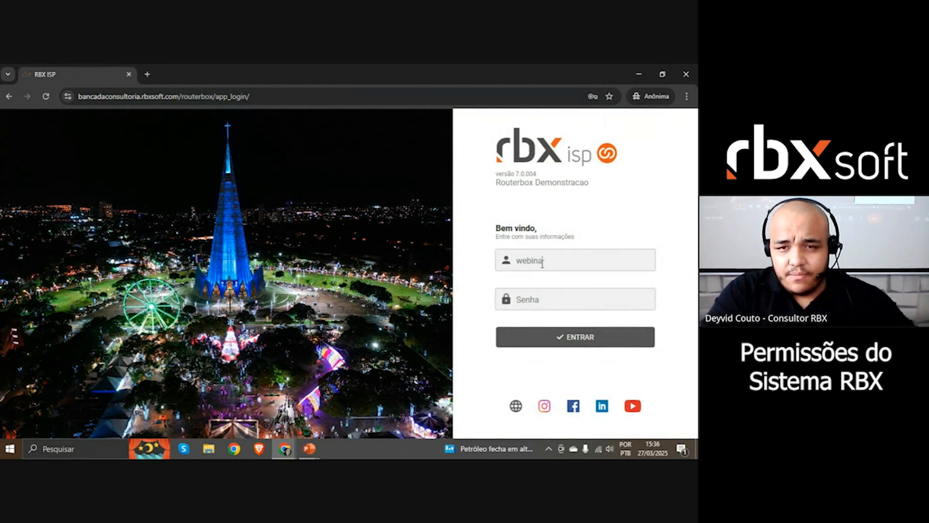
key("Tab")
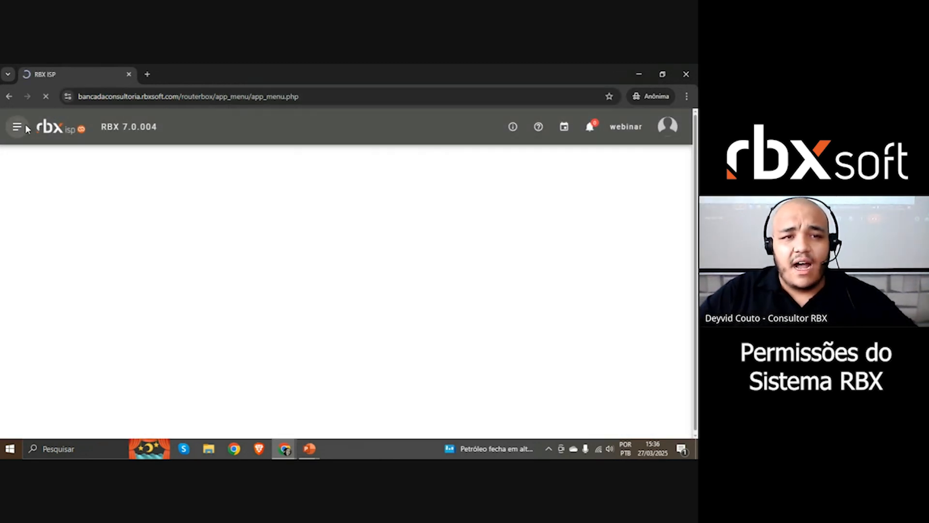
Check the Empresa and Redes menu access and open the client registry, Cadastro, under Clientes.
left_click(24, 126)
left_click(124, 214)
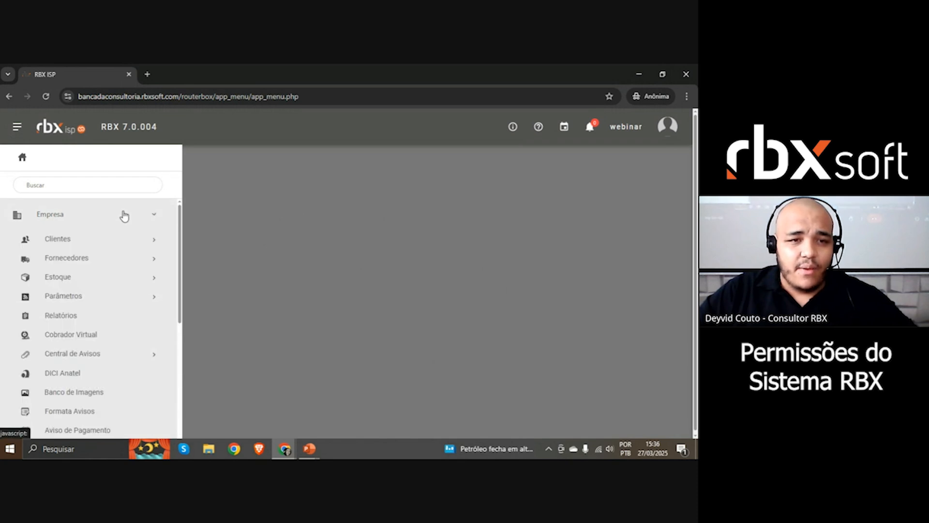
left_click(123, 214)
left_click(54, 244)
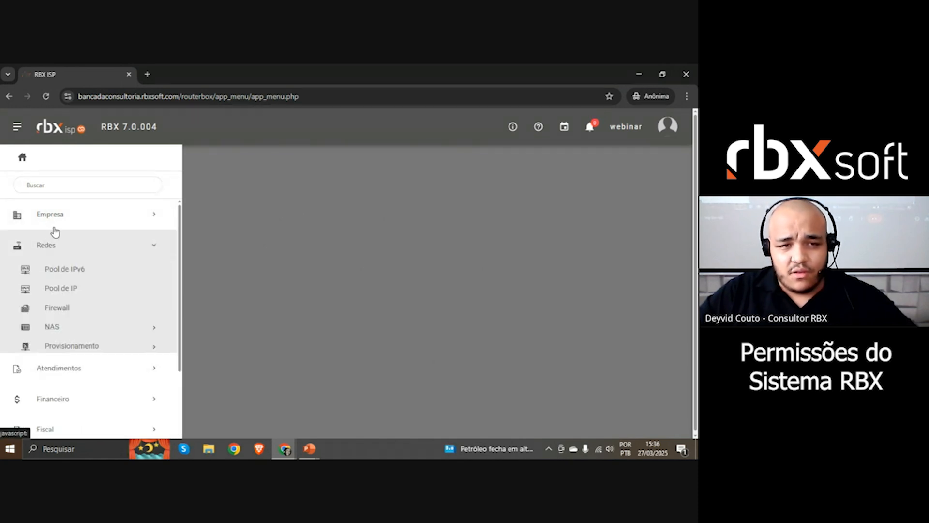
left_click(71, 223)
left_click(77, 239)
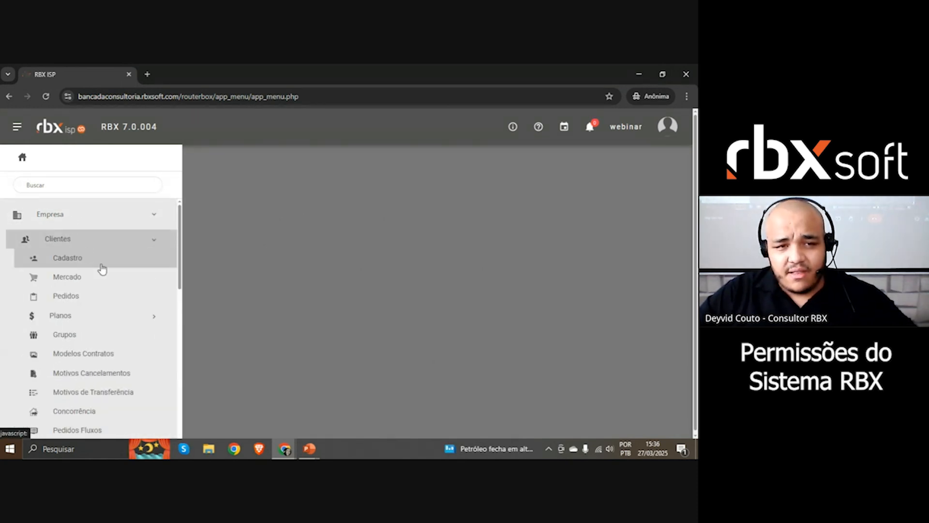
left_click(99, 255)
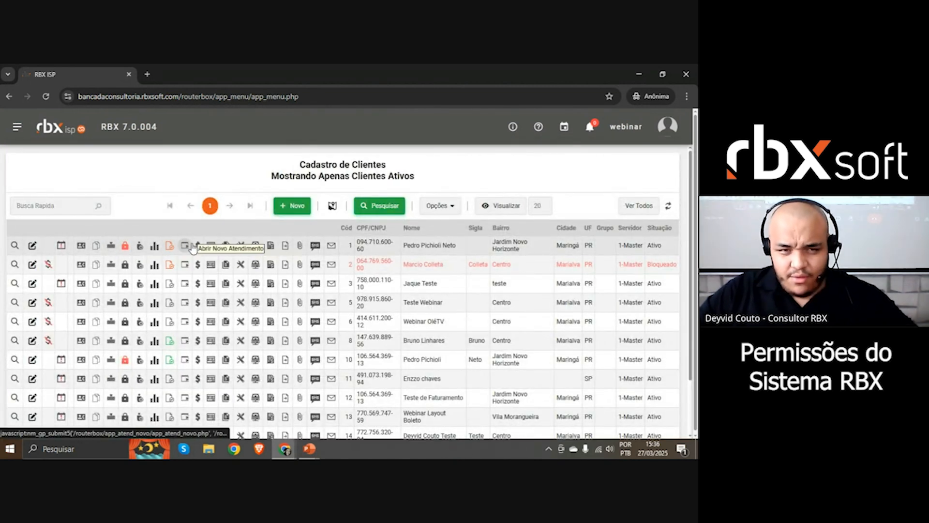
Open the first client's financial movement, examine the available records and export options, and return to the client list.
left_click(199, 248)
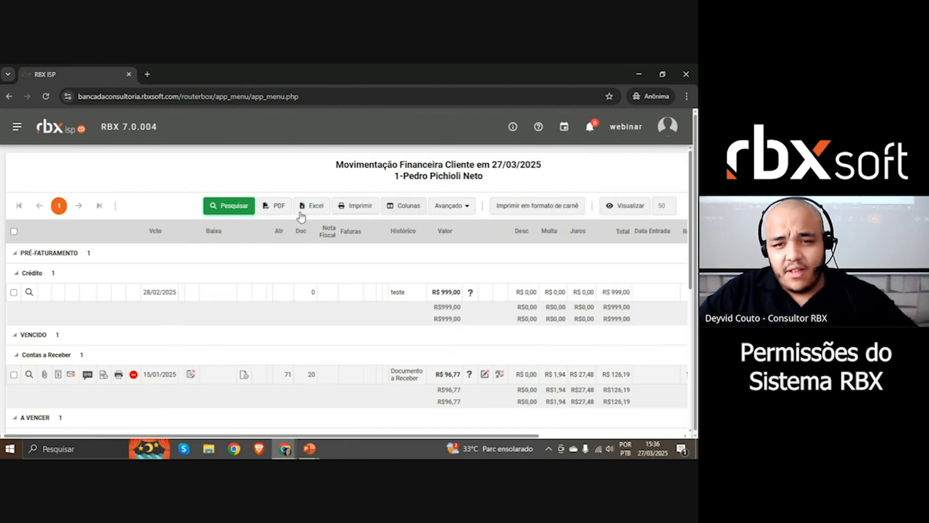
scroll(195, 336, "down", 3)
scroll(195, 309, "up", 3)
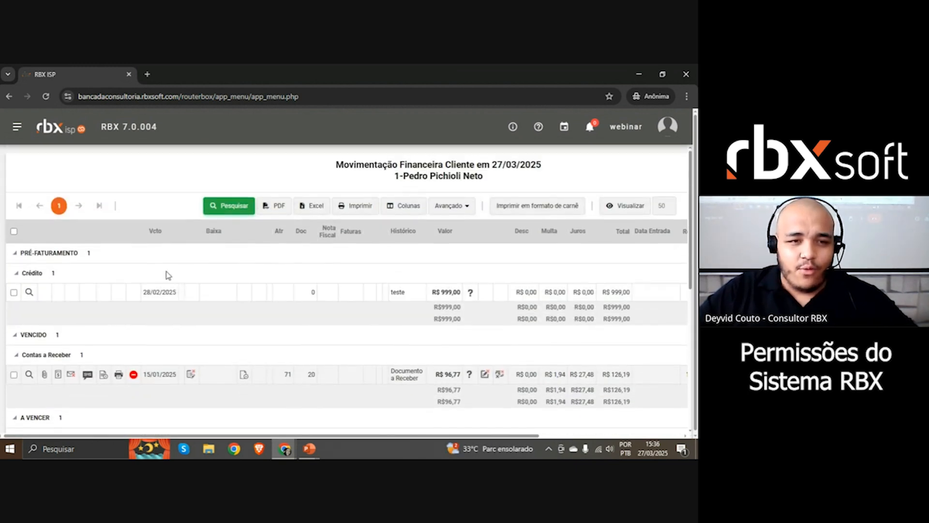
scroll(162, 238, "down", 5)
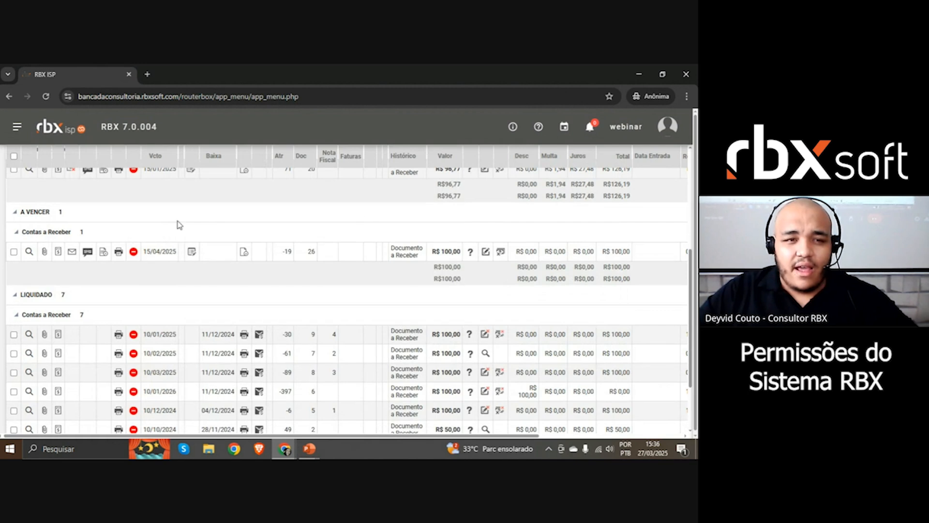
scroll(179, 224, "up", 6)
scroll(312, 270, "down", 8)
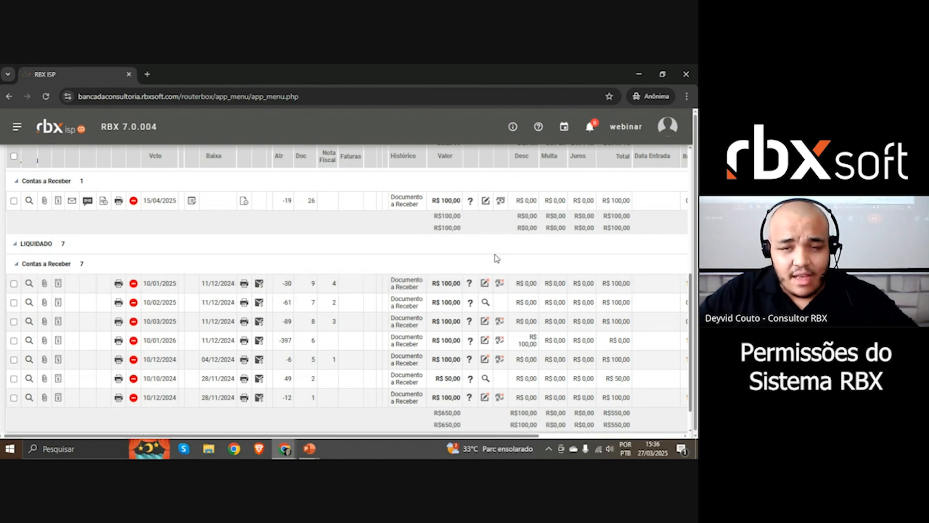
scroll(496, 258, "up", 2)
scroll(497, 197, "up", 3)
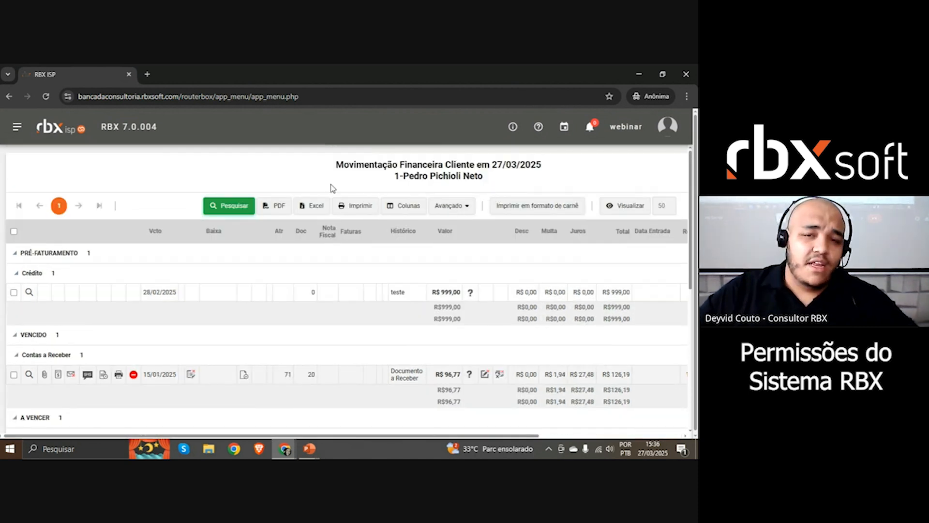
scroll(484, 165, "right", 4)
scroll(554, 180, "left", 4)
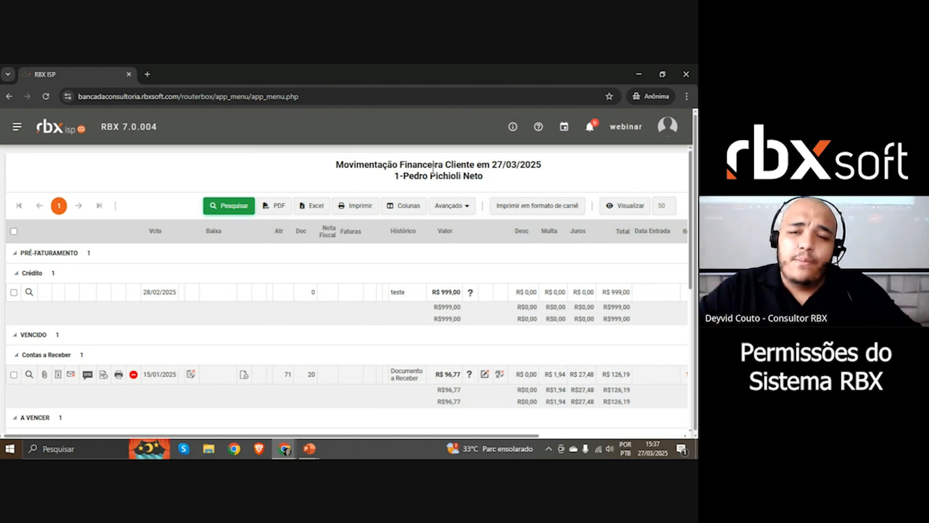
scroll(635, 187, "right", 4)
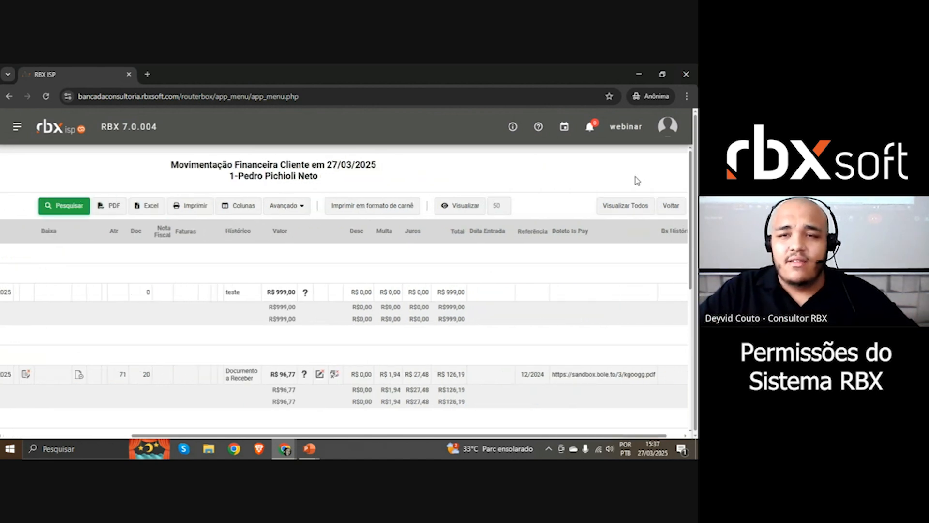
left_click(683, 206)
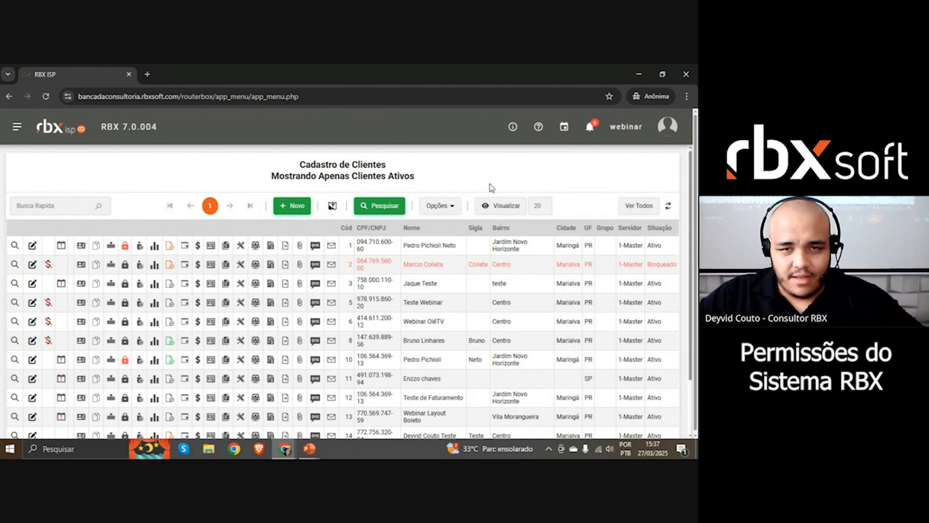
Switch back to the administrator's RBX ISP window and open the Perfis page of Central de Usuários.
left_click(285, 448)
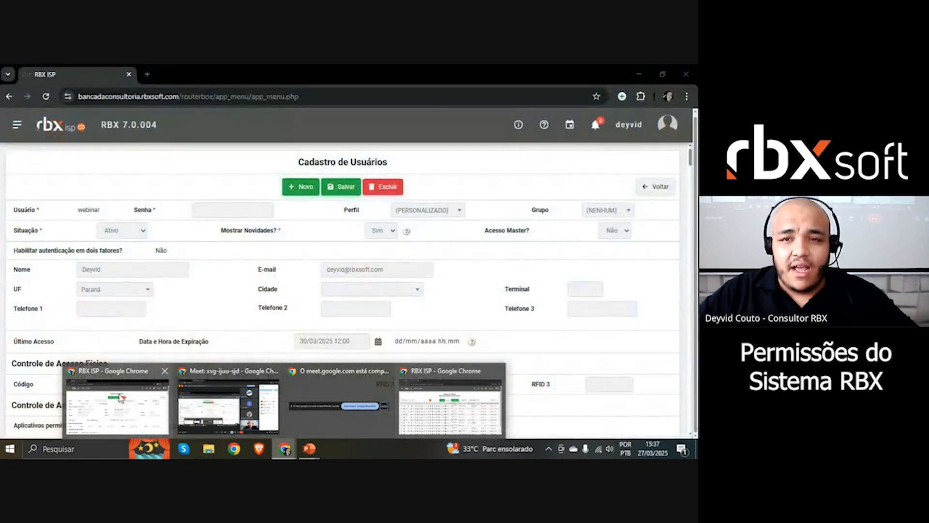
left_click(124, 396)
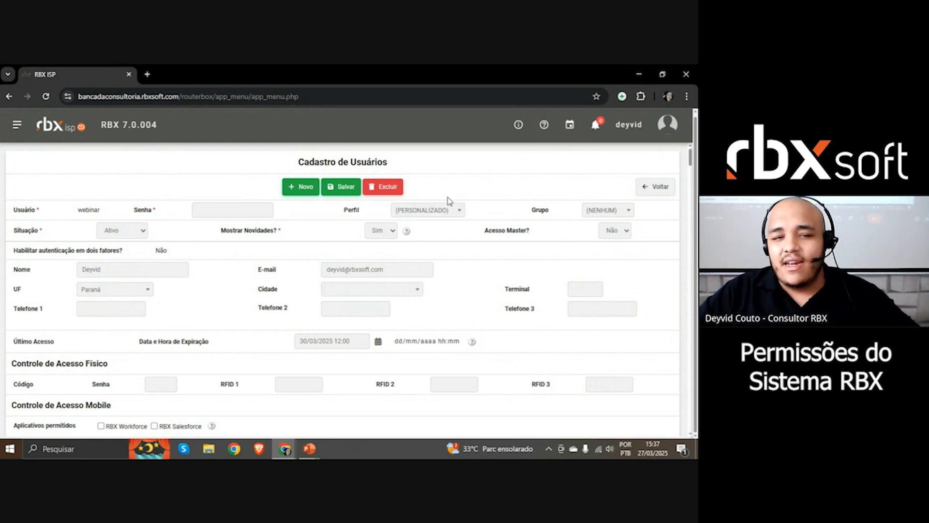
scroll(387, 223, "down", 10)
scroll(299, 246, "up", 9)
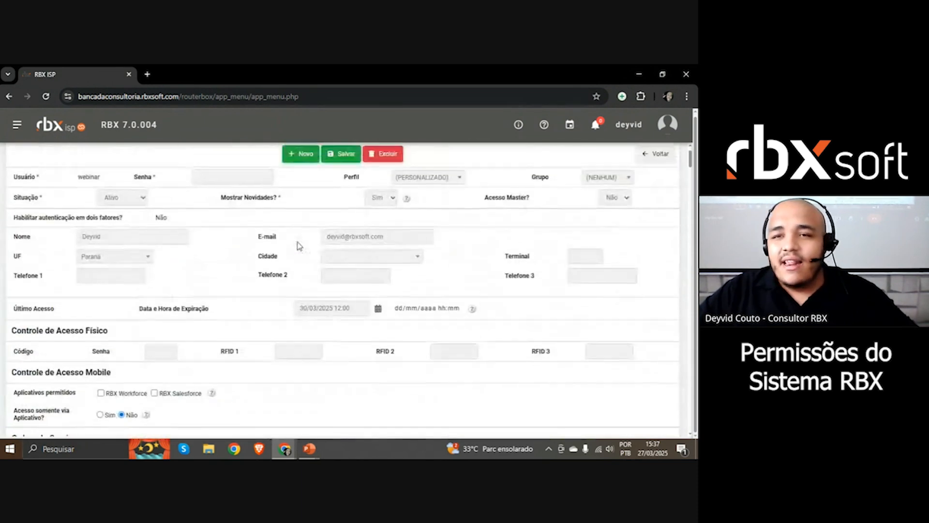
scroll(300, 245, "up", 1)
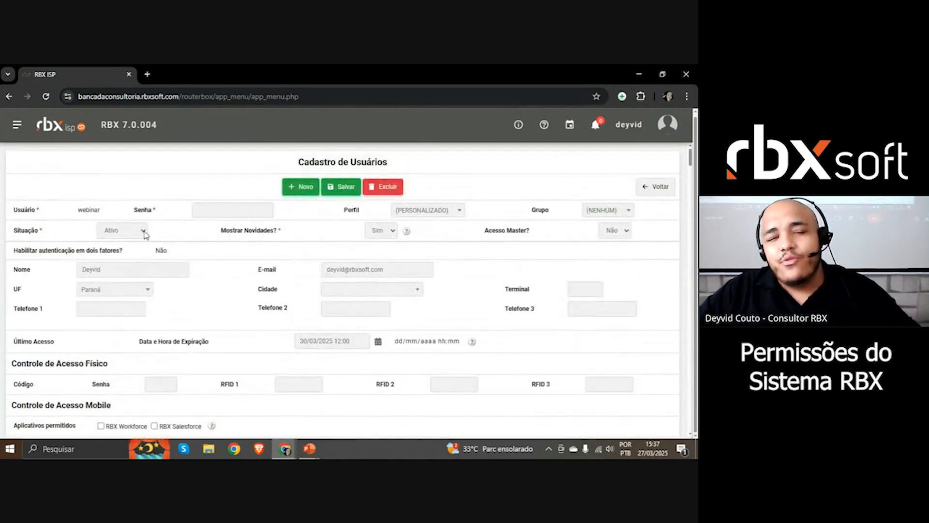
left_click(17, 126)
type("perfis")
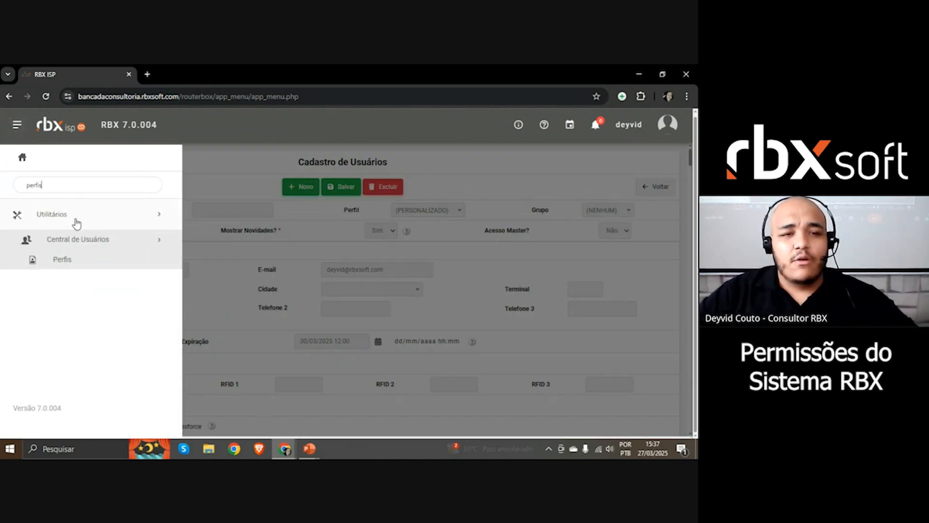
left_click(68, 261)
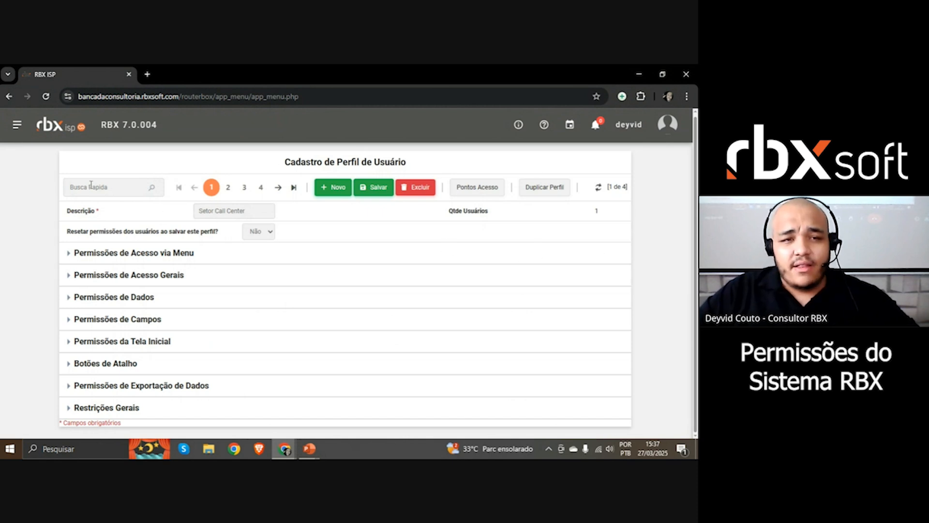
View the Setor Comercial and Setor Financeiro user profiles and return to the Setor Call Center profile.
left_click(225, 187)
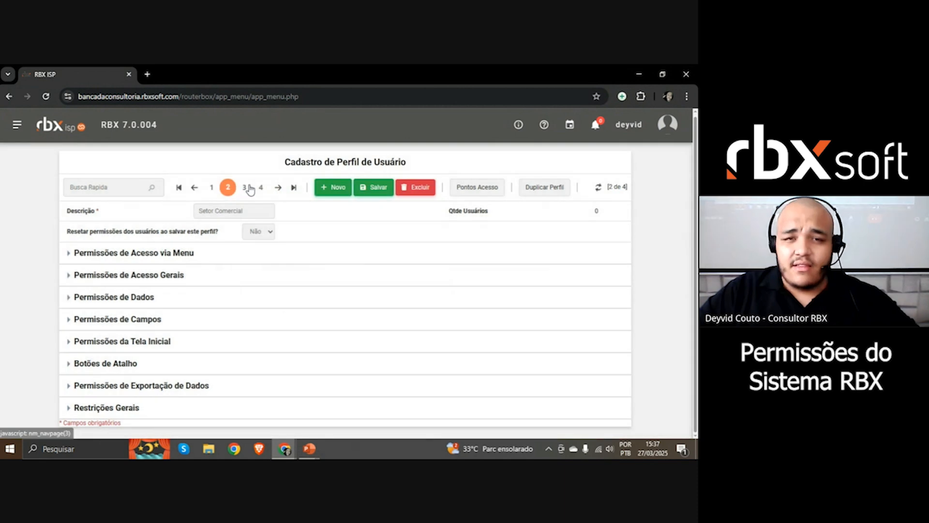
left_click(247, 187)
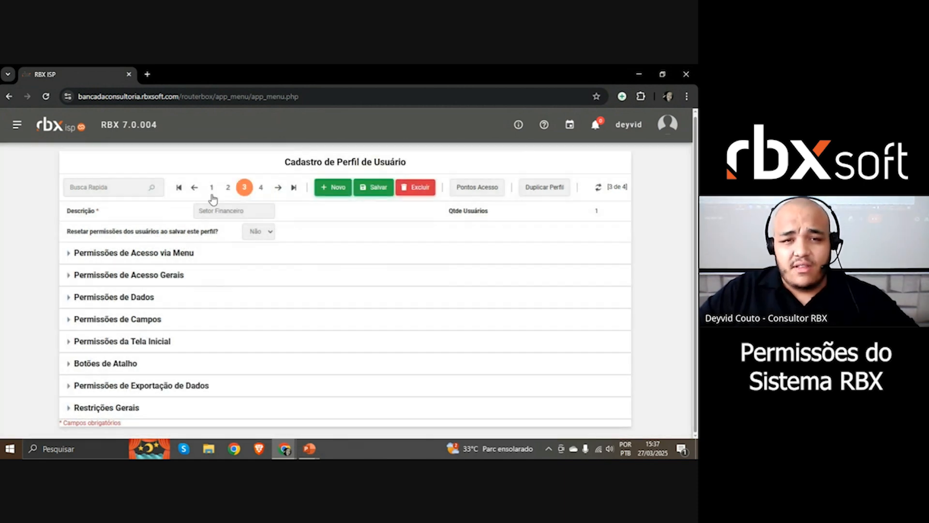
left_click(211, 191)
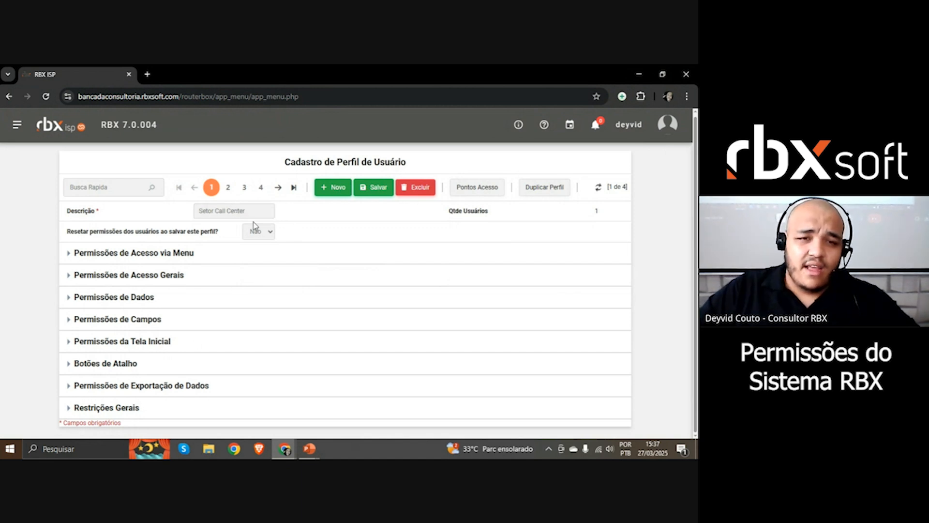
triple_click(258, 208)
left_click(278, 211)
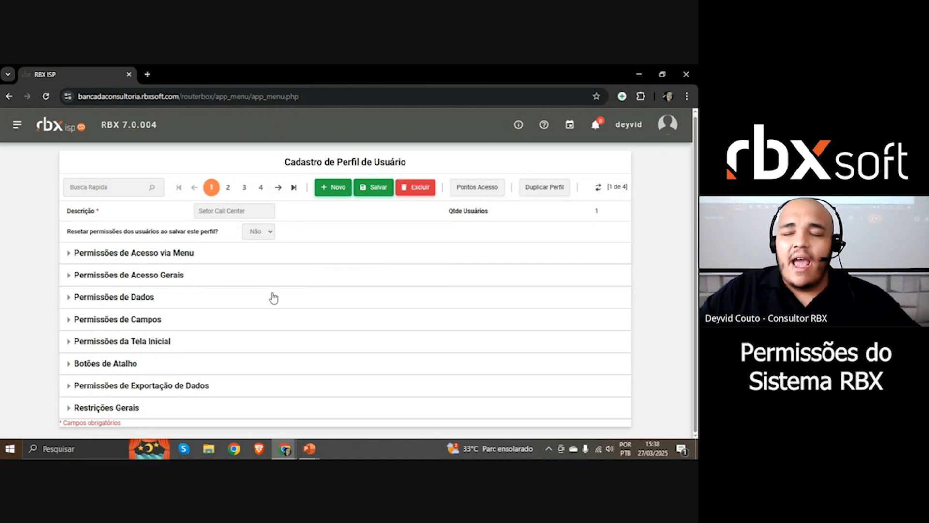
left_click(237, 211)
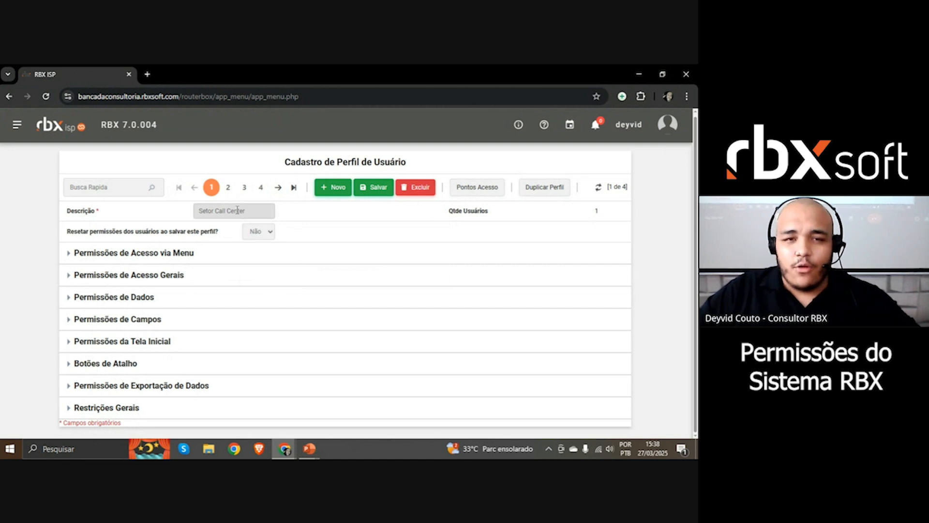
triple_click(213, 212)
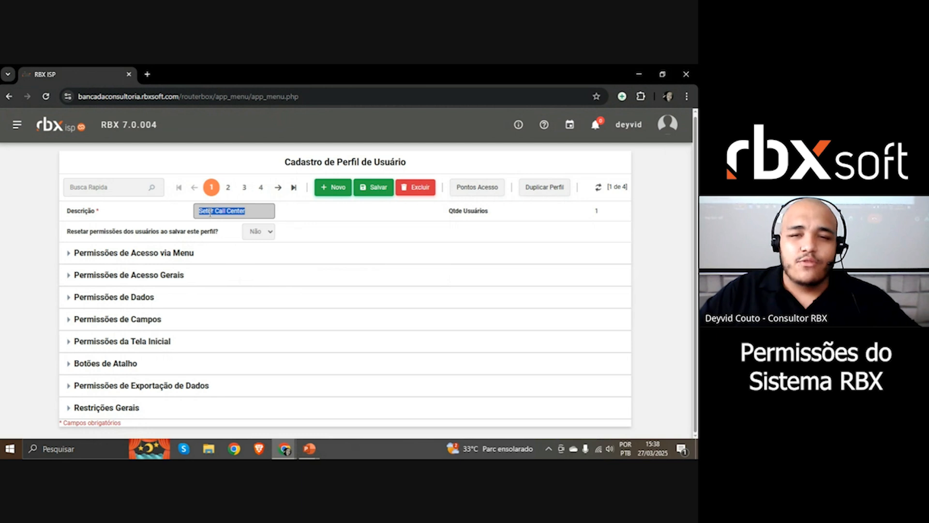
mouse_move(210, 212)
left_mouse_down()
mouse_move(138, 214)
mouse_move(213, 213)
mouse_move(144, 213)
mouse_move(184, 213)
left_mouse_up()
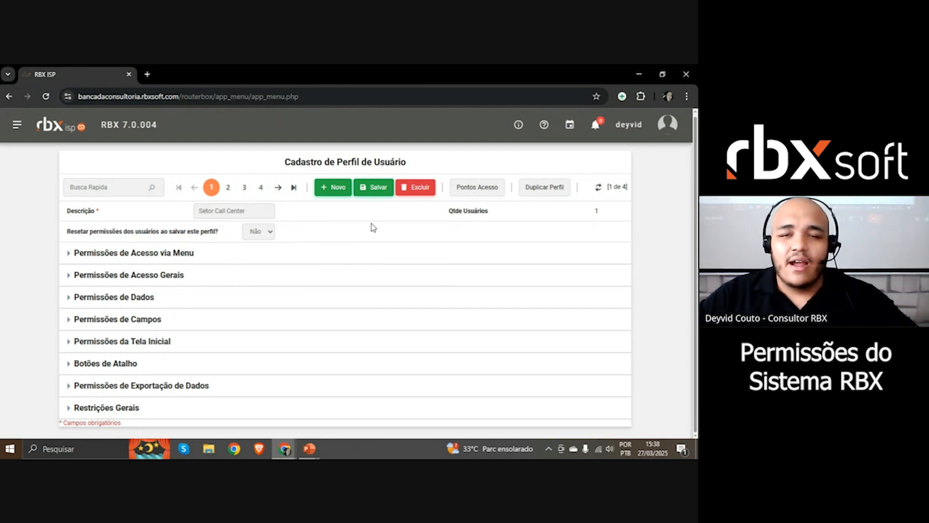
Look over the user profile registration page and view the last profile, Setor Tecnico.
double_click(340, 160)
triple_click(340, 158)
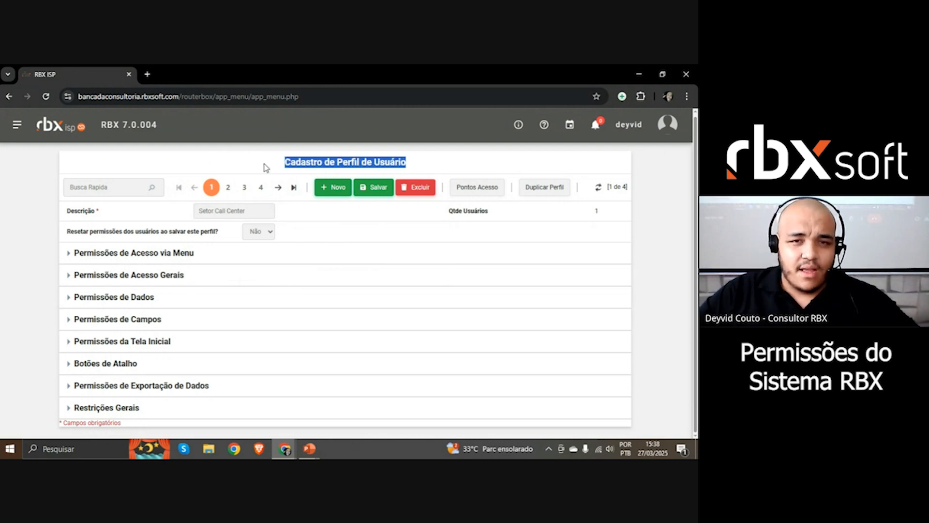
left_click(265, 166)
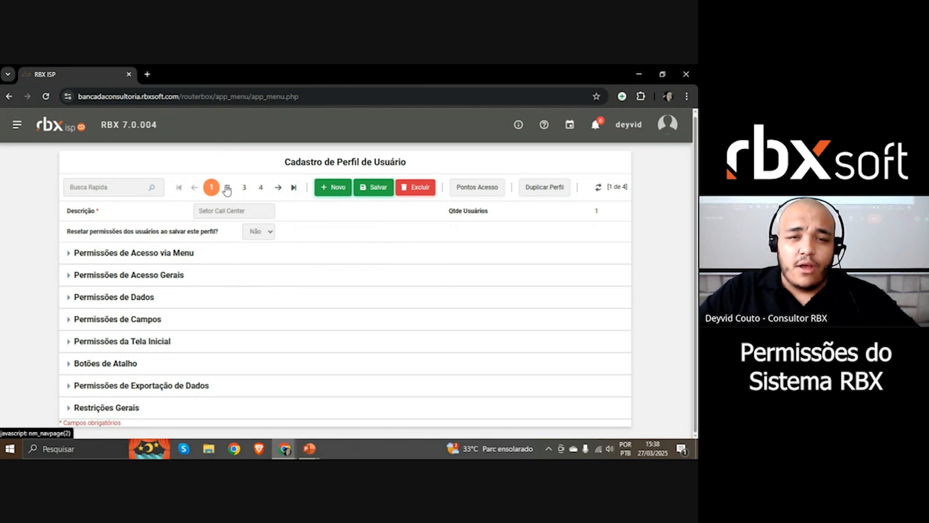
left_click(293, 187)
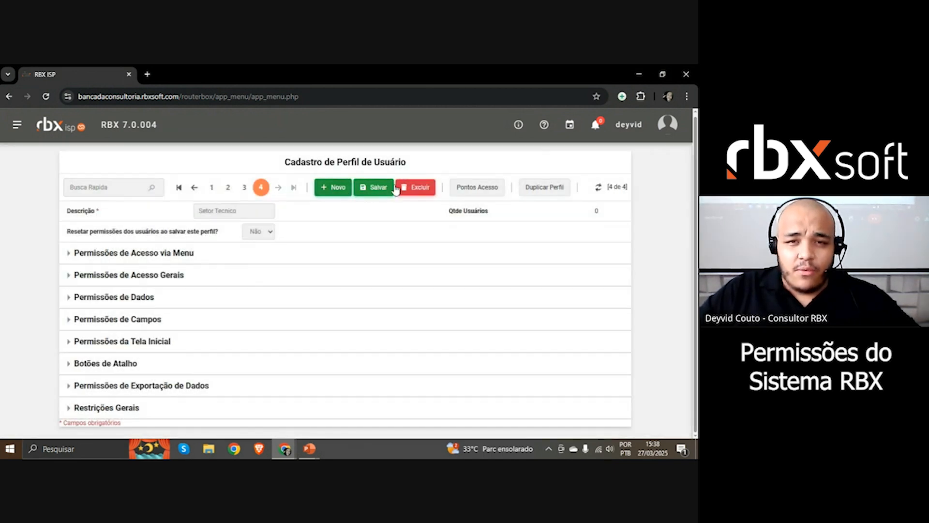
Create a new user profile with the description Webinar Permissões.
left_click(337, 184)
left_click(337, 205)
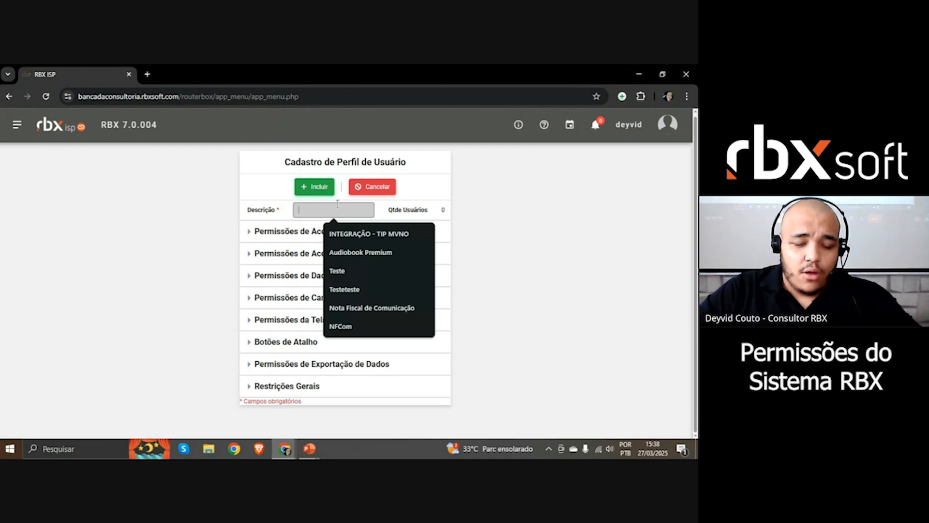
type("Webinar")
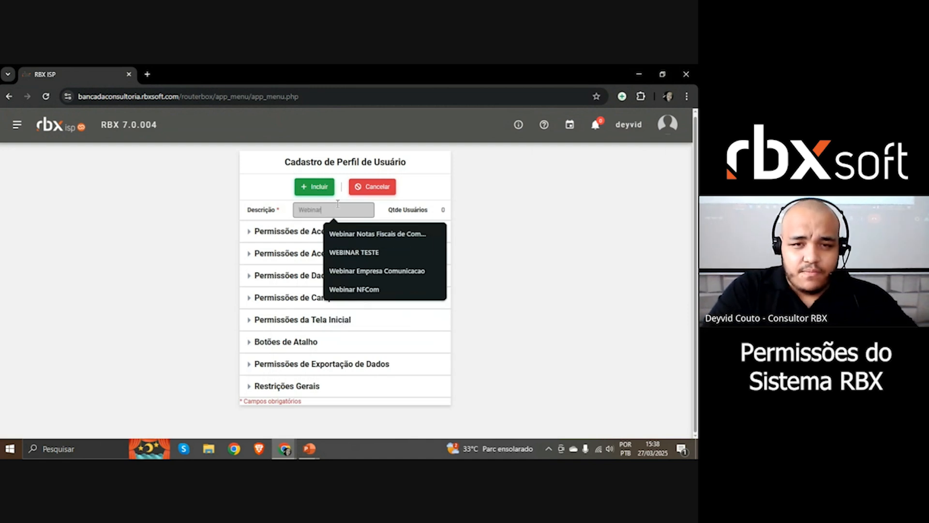
type(" Permiss")
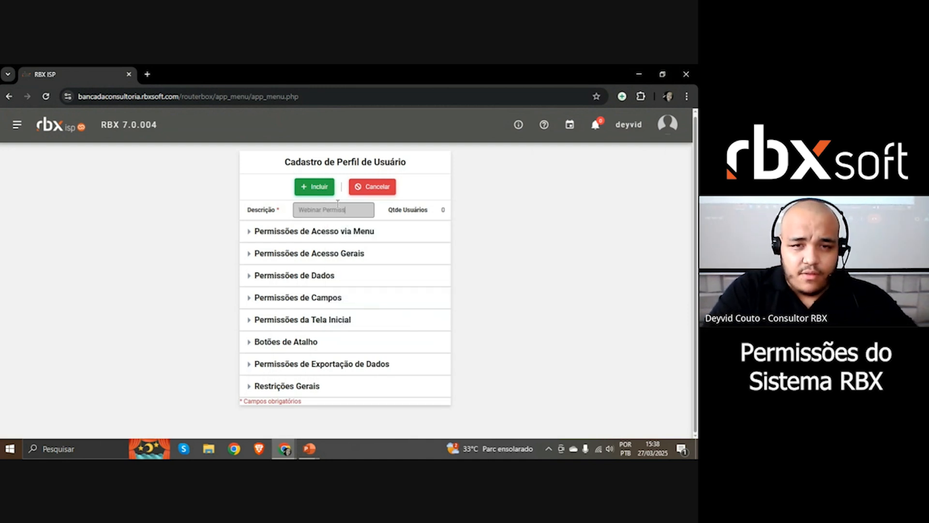
type("ões")
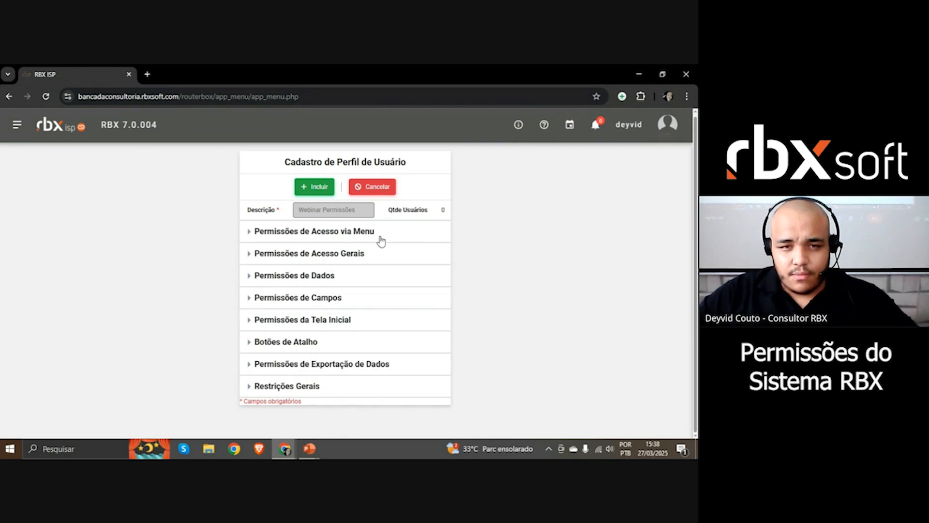
left_click(327, 237)
left_click(312, 186)
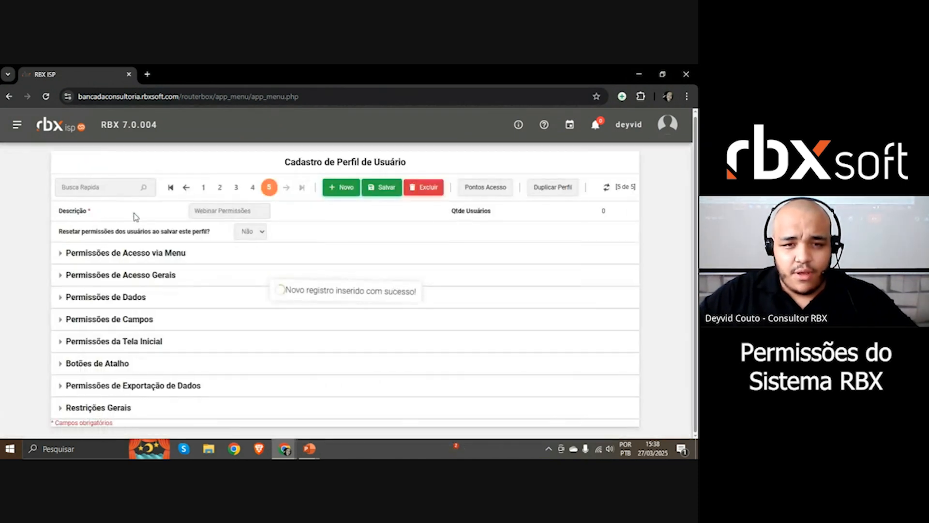
Grant the profile menu access to Empresa, Empresa/Central de Avisos and Empresa/Clientes/Cadastro.
left_click(102, 256)
scroll(29, 228, "down", 1)
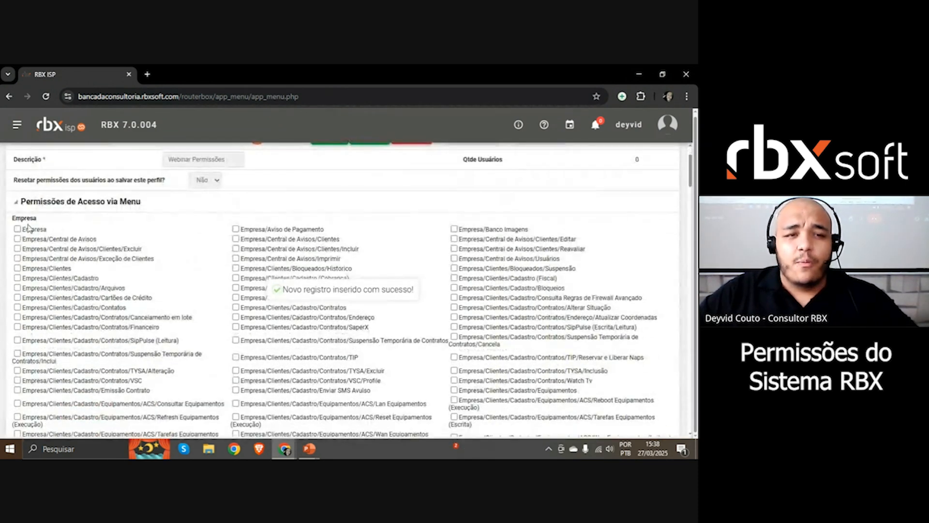
left_click(18, 229)
left_click(18, 239)
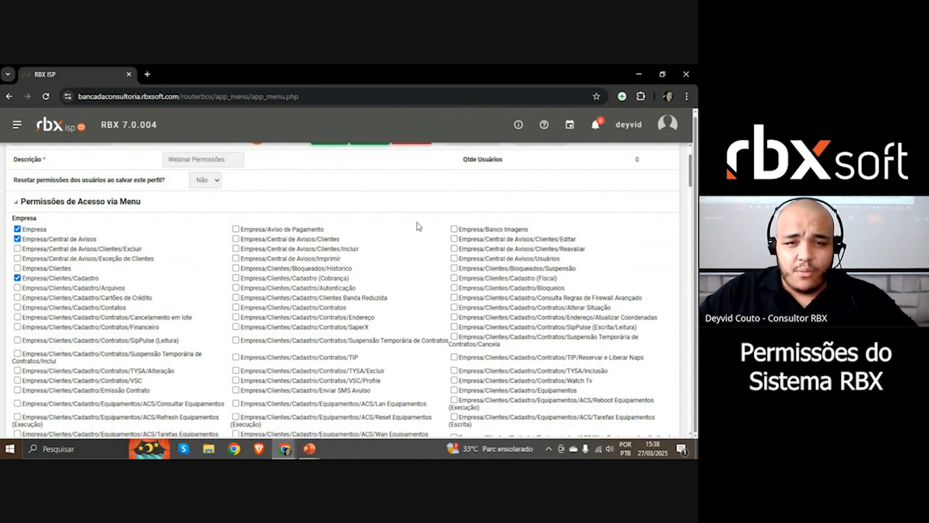
Find "mov fin" among the menu permissions and enable the Financeiro/Mov Fin Cliente/Fornecedor entries.
scroll(419, 227, "down", 15)
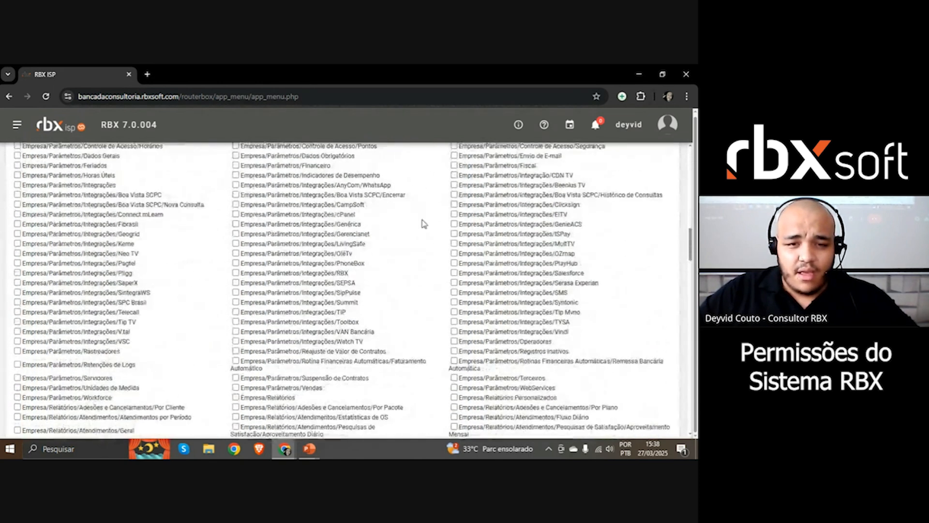
key("ctrl+f")
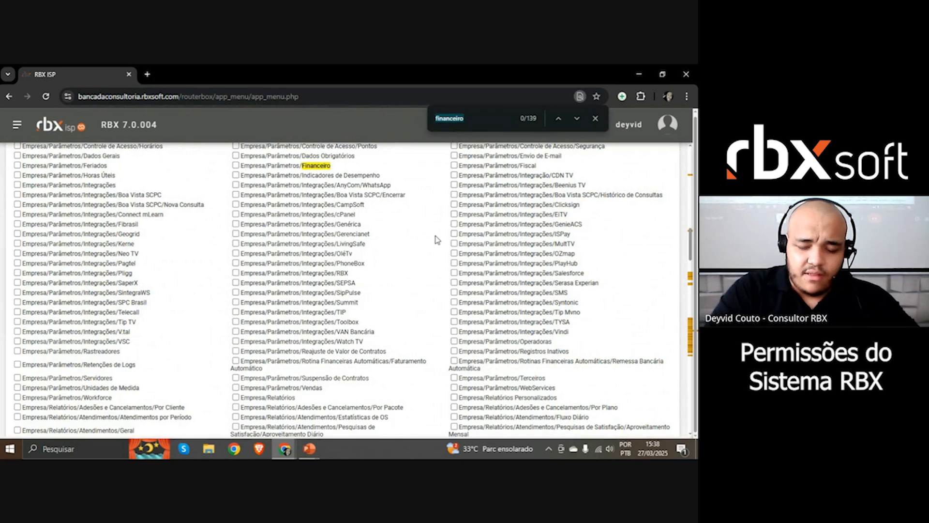
type("mov")
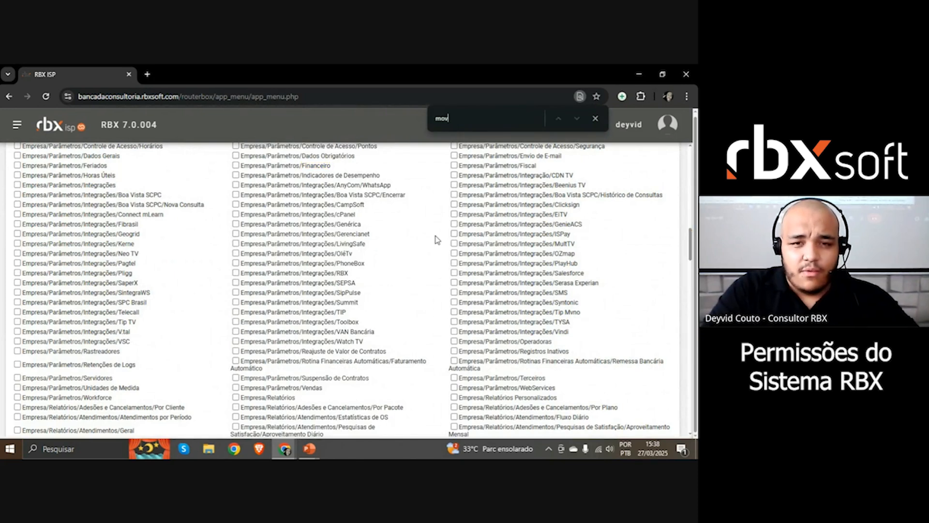
type(" fin")
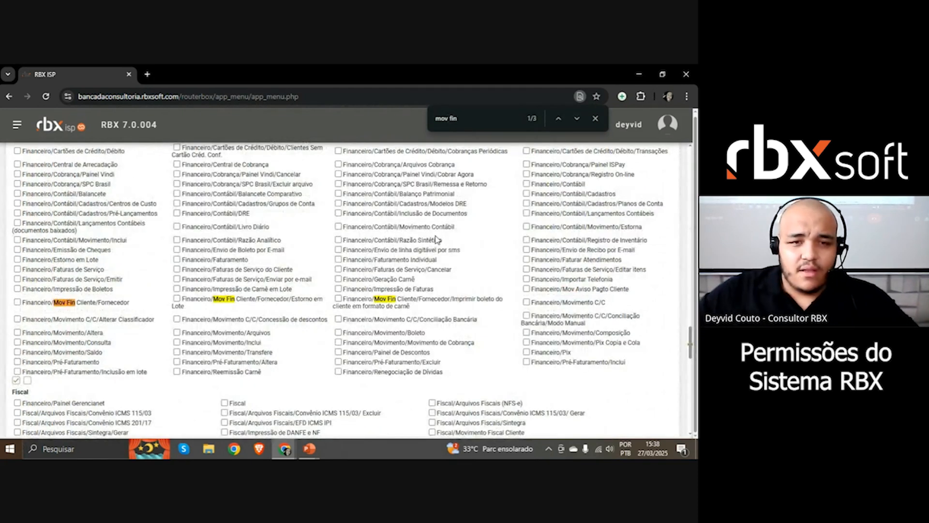
left_click(17, 302)
left_click(177, 289)
left_click(177, 299)
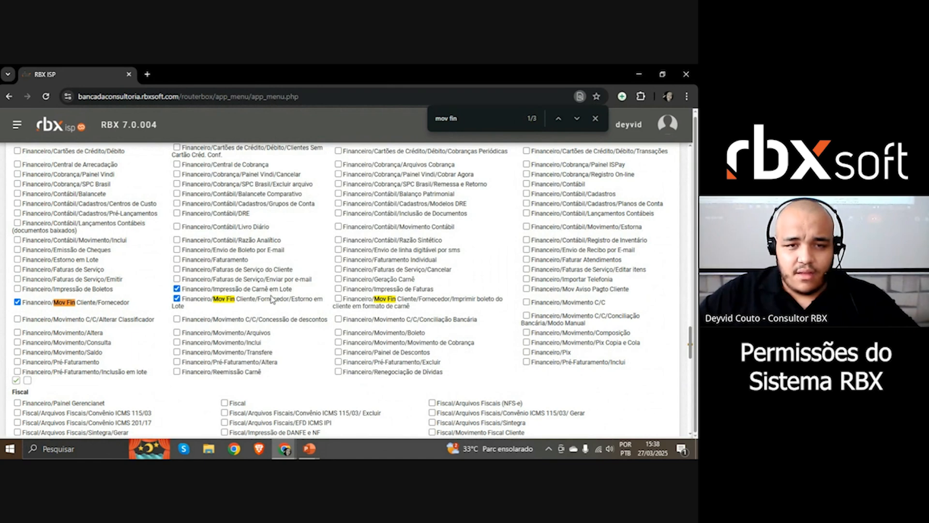
Enable all Financeiro menu permissions for the profile and save it.
scroll(165, 326, "down", 15)
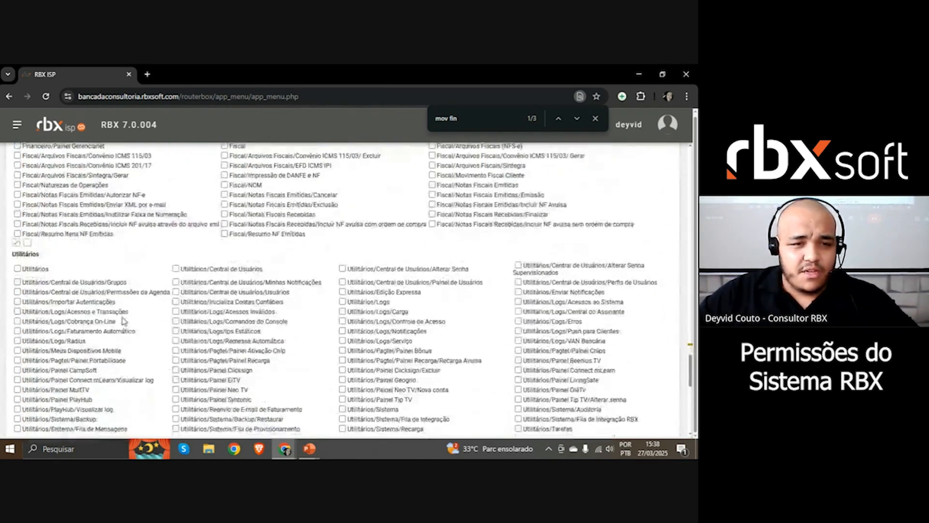
scroll(130, 315, "up", 10)
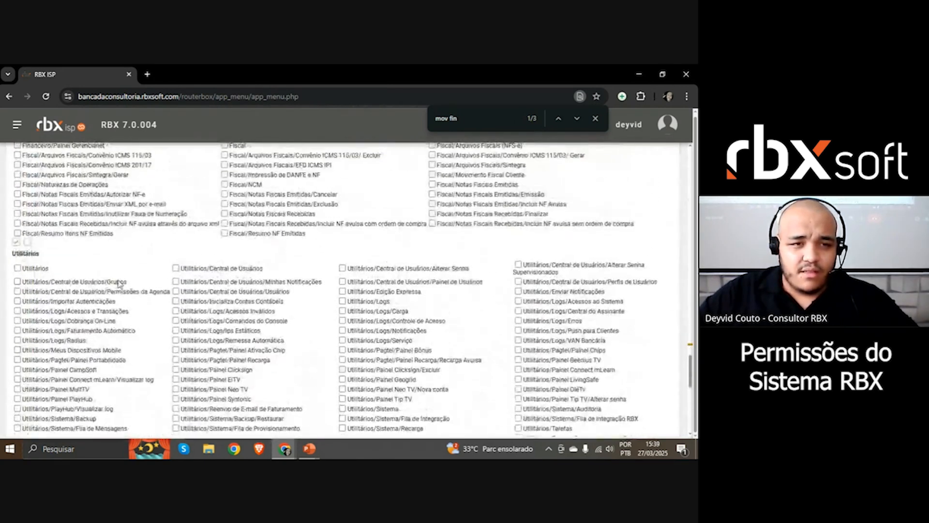
scroll(60, 276, "down", 3)
scroll(34, 290, "up", 4)
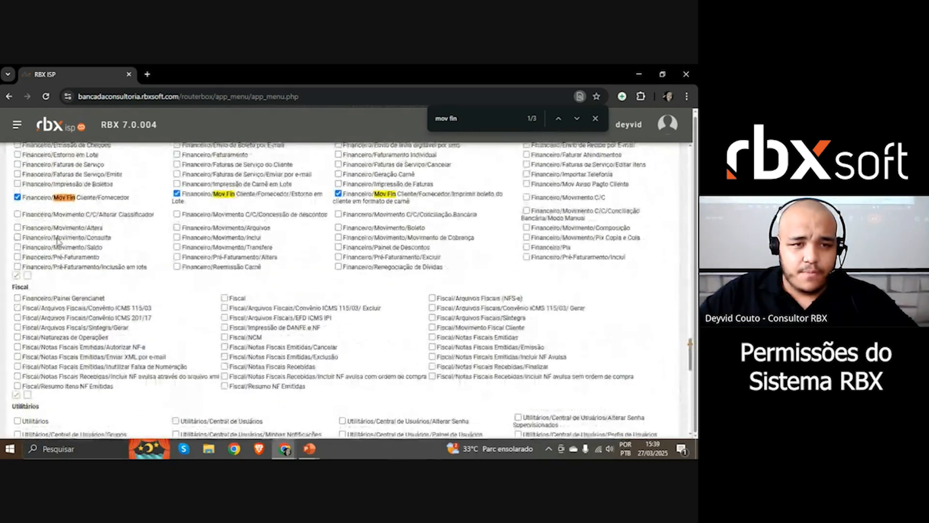
left_click(17, 278)
scroll(58, 283, "up", 11)
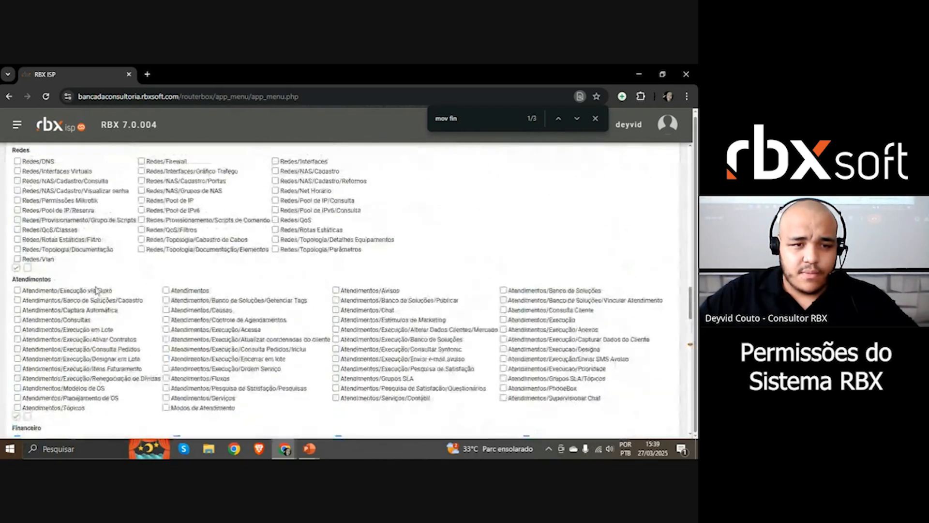
scroll(290, 322, "up", 9)
scroll(297, 322, "up", 10)
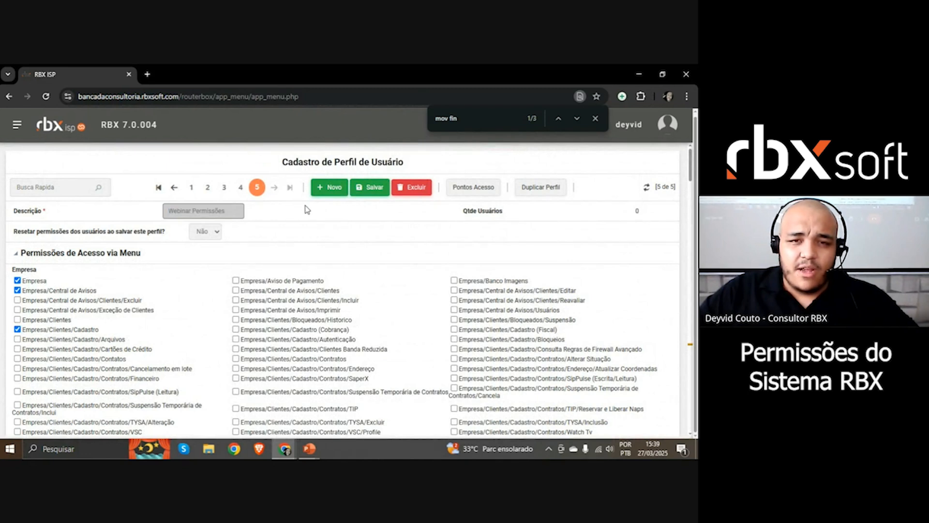
left_click(381, 185)
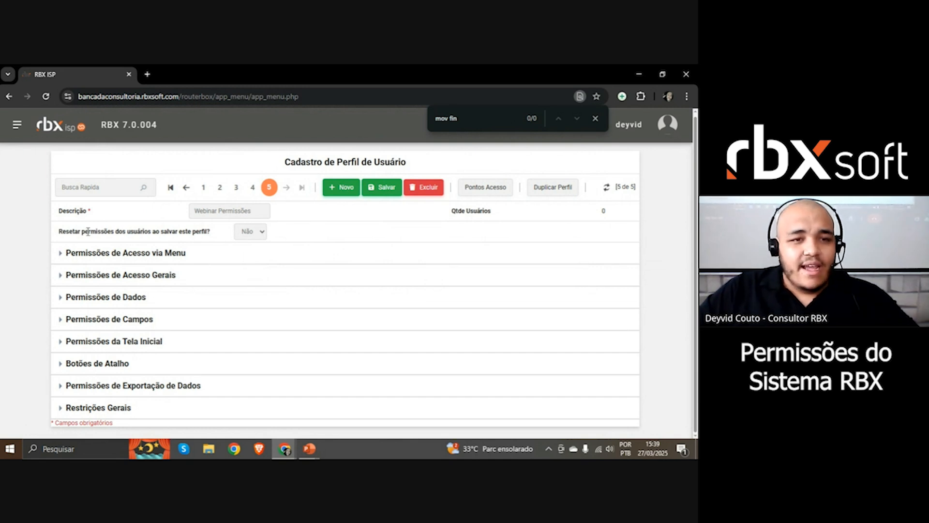
Examine the option for resetting user permissions on saving the profile, and the Permissões de Dados section.
left_click_drag(61, 232, 145, 234)
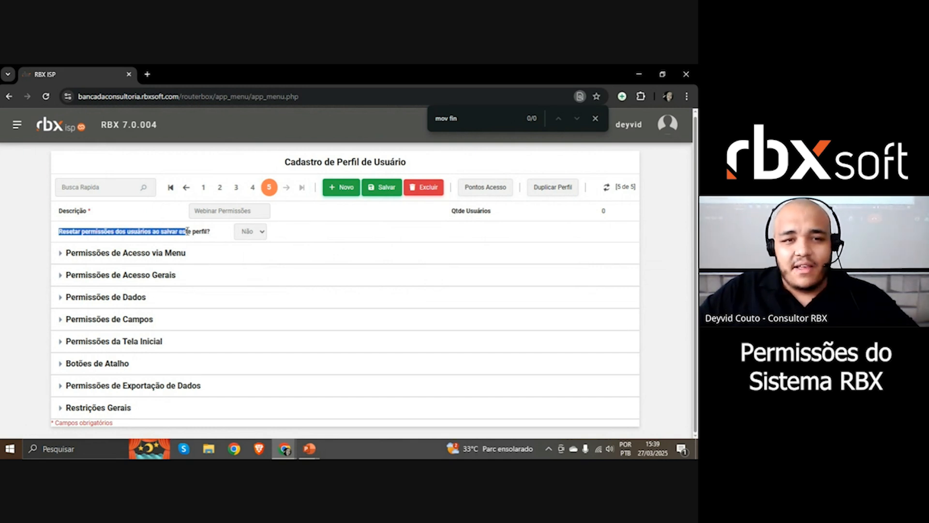
left_click(209, 231)
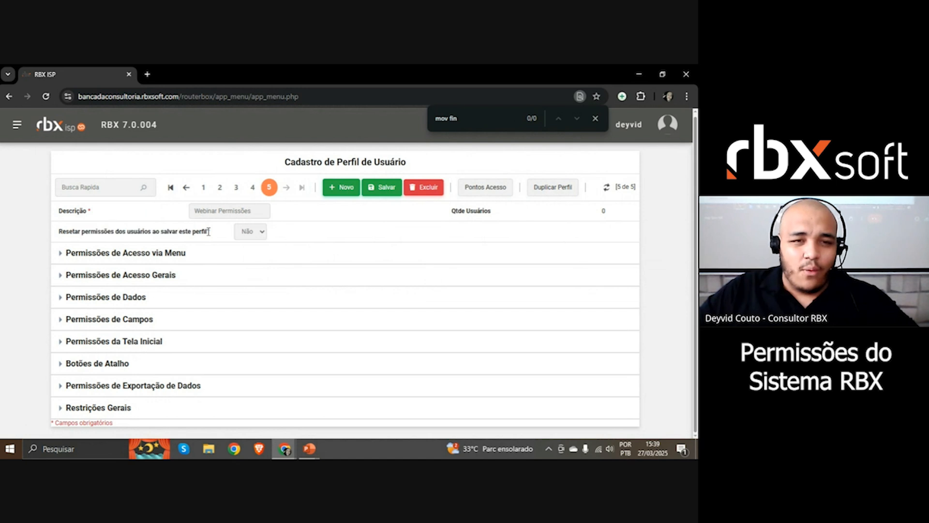
left_click_drag(212, 235, 73, 242)
left_click(172, 237)
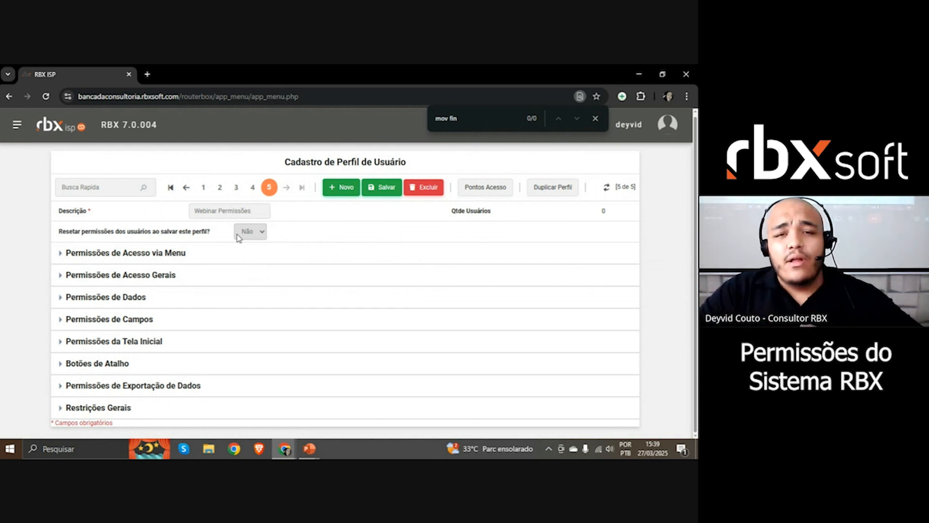
left_click(130, 299)
left_click(68, 300)
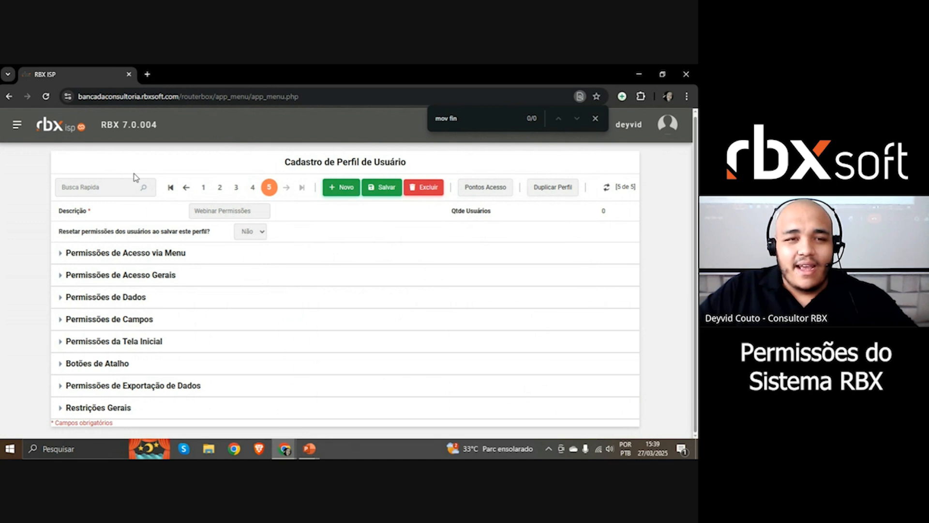
Open the system users list, search for webinar and open that user's record for editing.
left_click(17, 126)
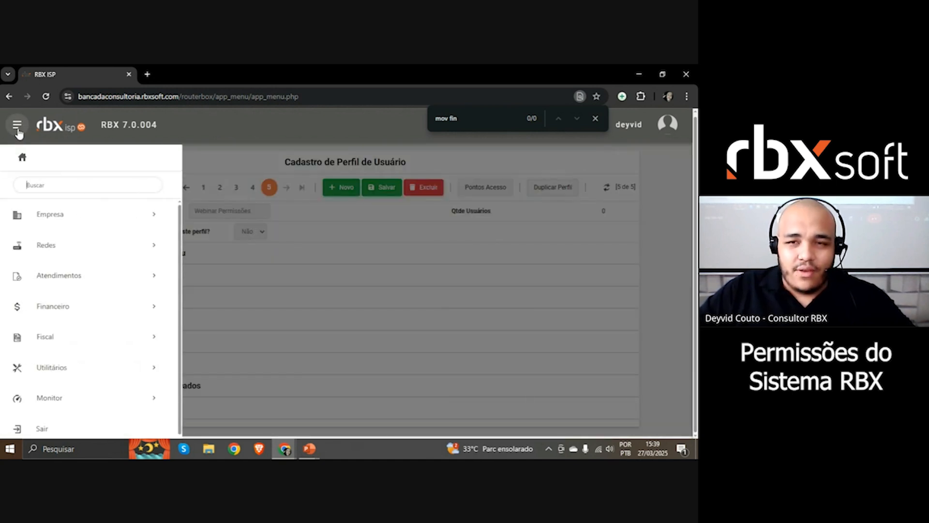
type("usuarios")
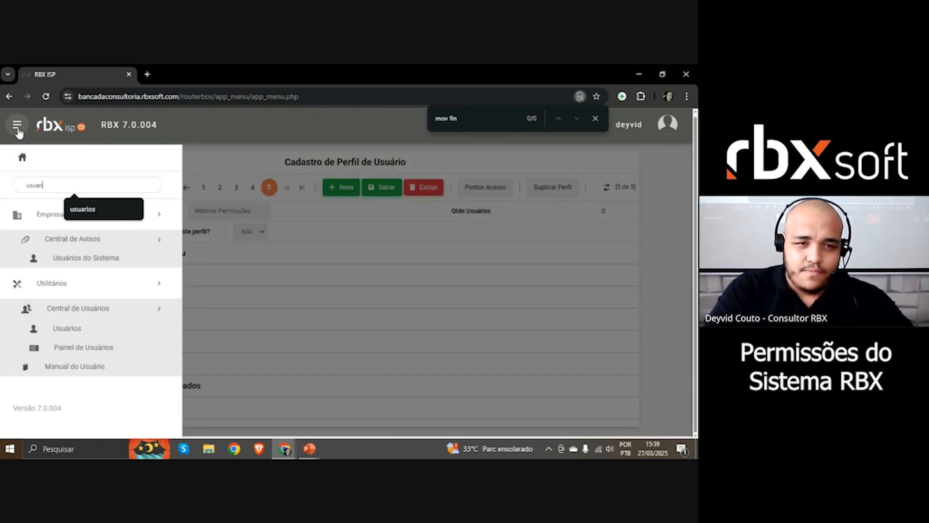
left_click(82, 329)
left_click(35, 193)
type("webi")
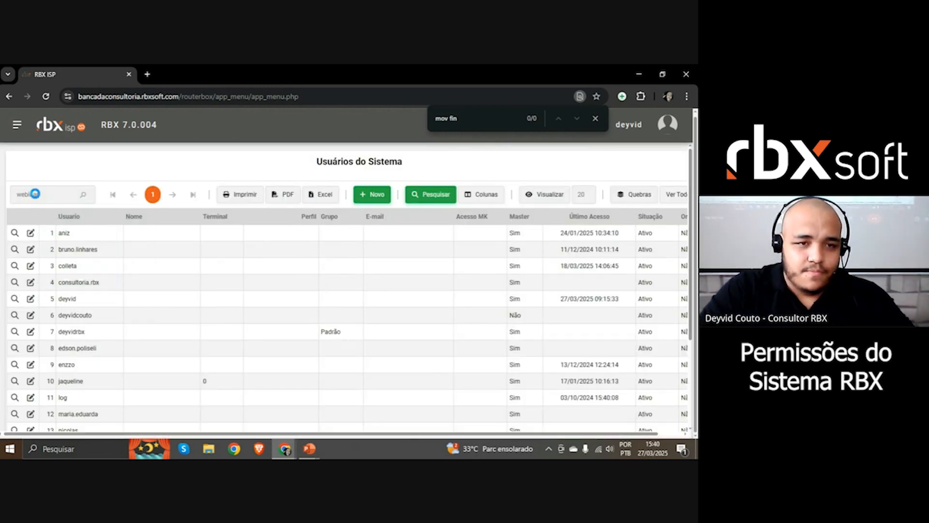
key("Return")
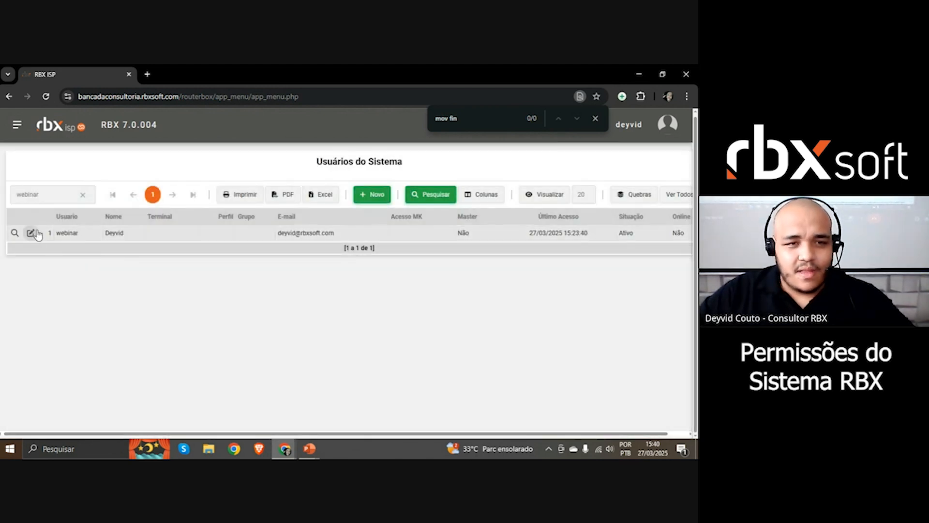
left_click(36, 233)
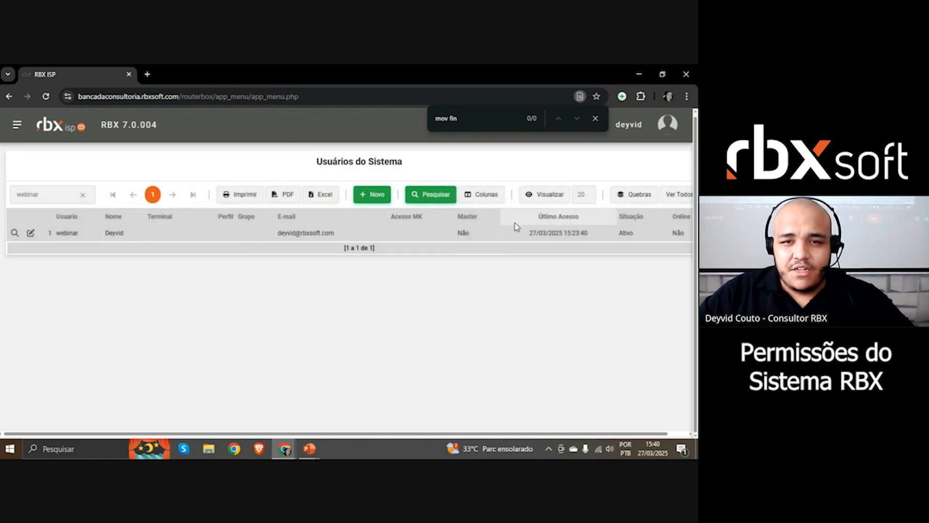
Assign the Webinar Permissões profile to the webinar user and save the record.
left_click(448, 210)
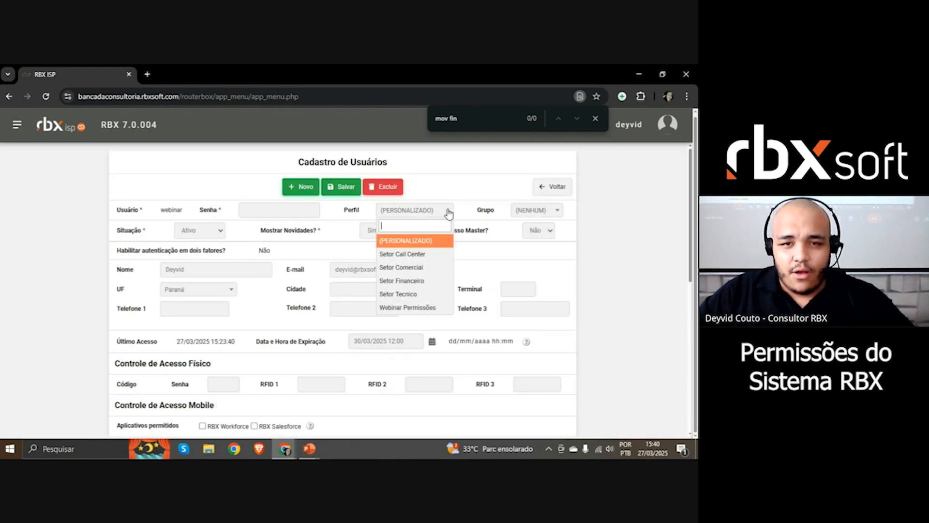
left_click(409, 307)
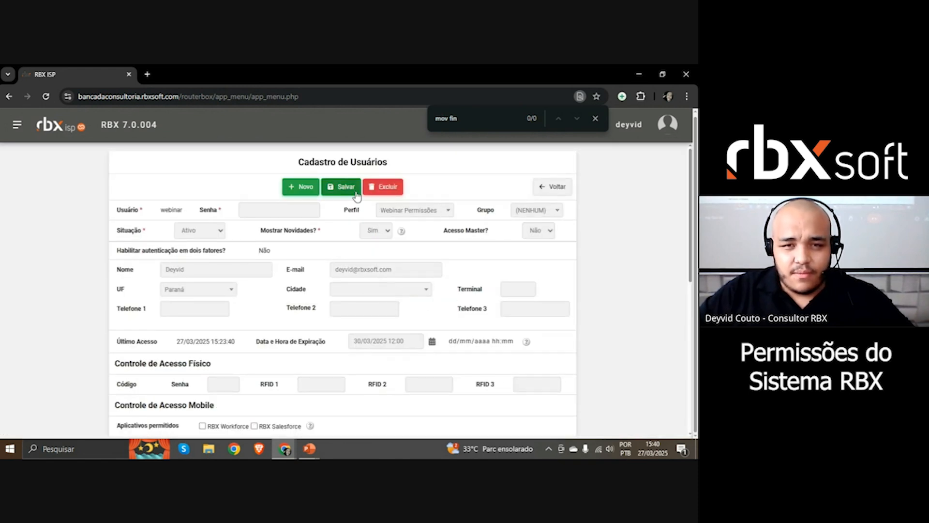
scroll(308, 231, "down", 5)
scroll(266, 222, "up", 5)
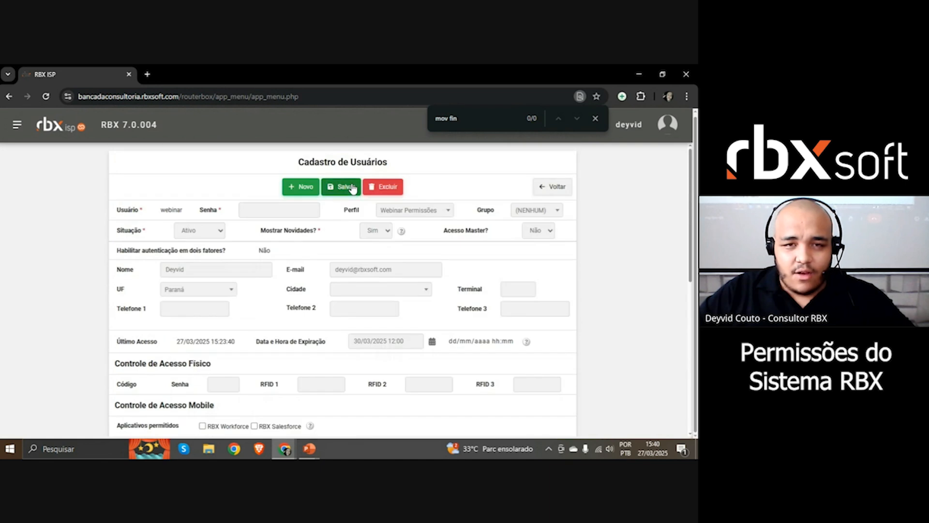
left_click(351, 185)
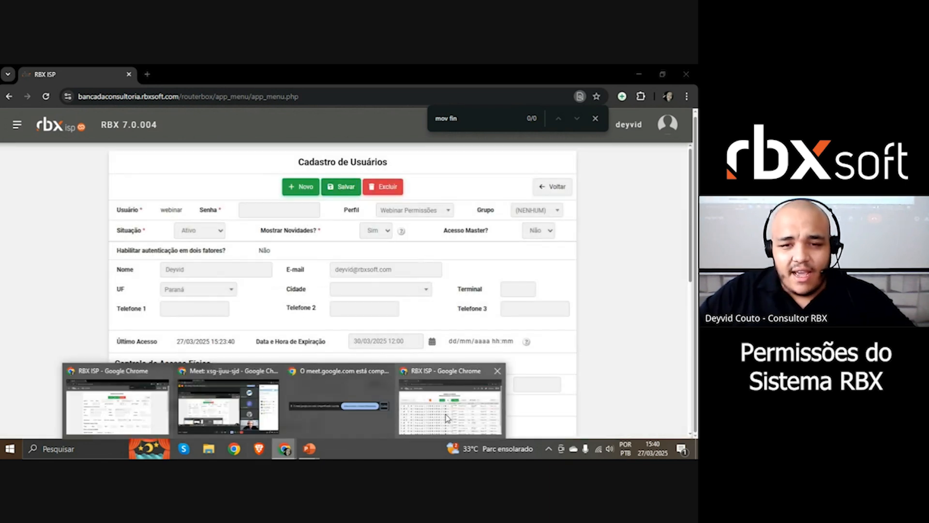
Switch to the webinar user's RBX ISP window and log out of the session.
left_click(450, 402)
left_click(664, 133)
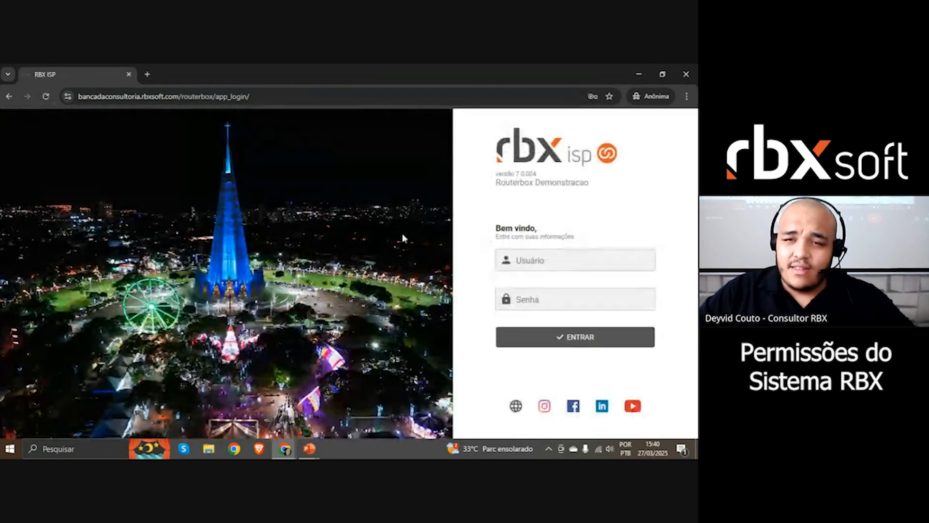
Log in as the webinar user with the account password and open the customer register under Empresa > Clientes.
left_click(600, 269)
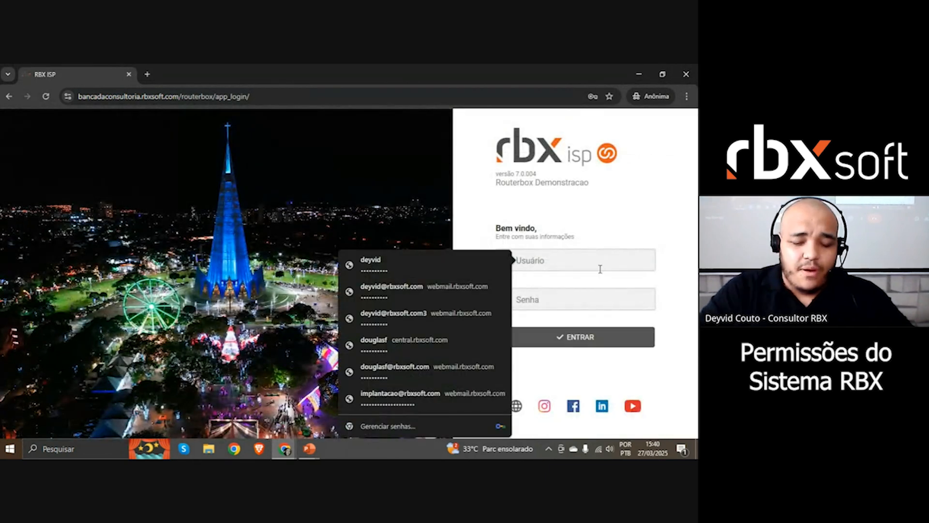
type("webinar")
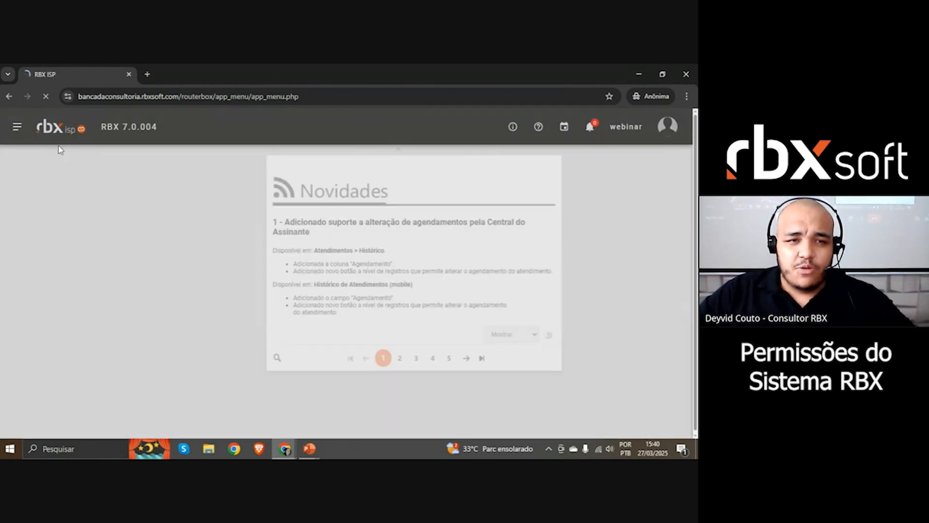
left_click(16, 131)
left_click(16, 128)
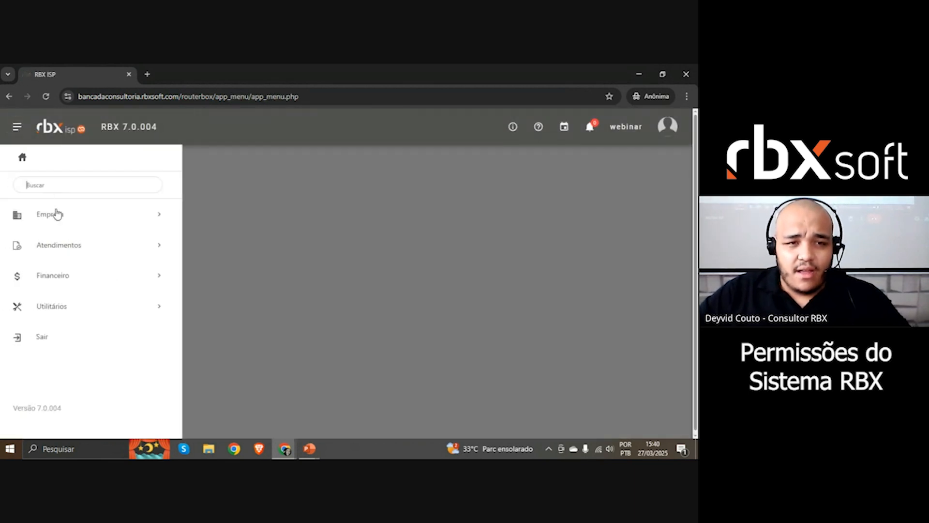
left_click(57, 214)
left_click(60, 239)
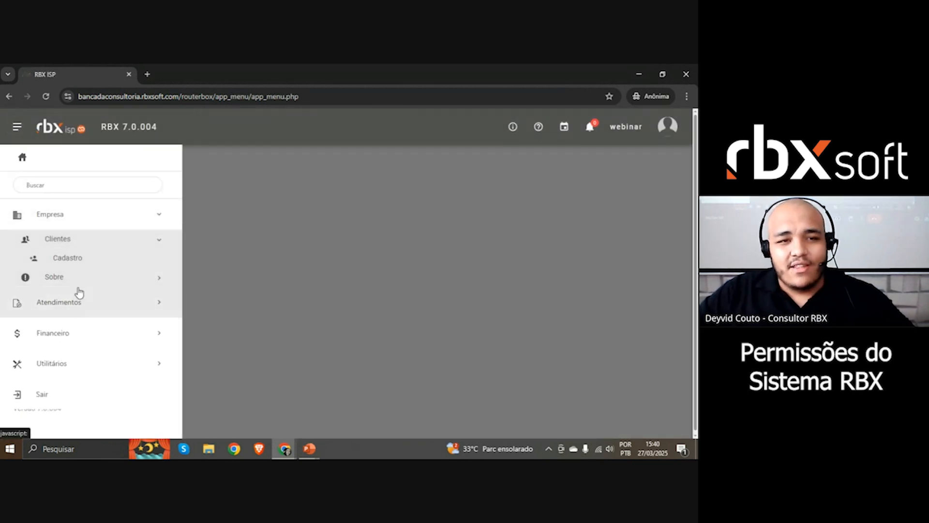
left_click(67, 257)
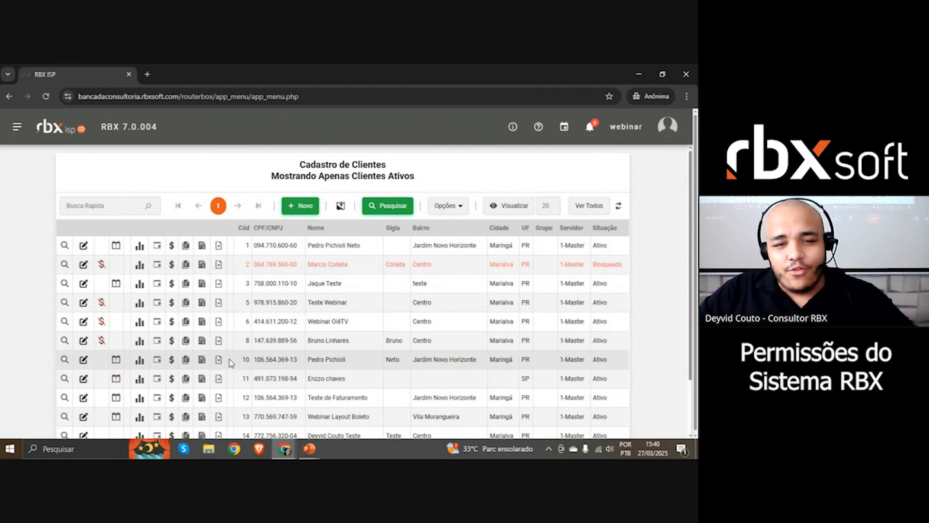
left_click(284, 449)
left_click(134, 408)
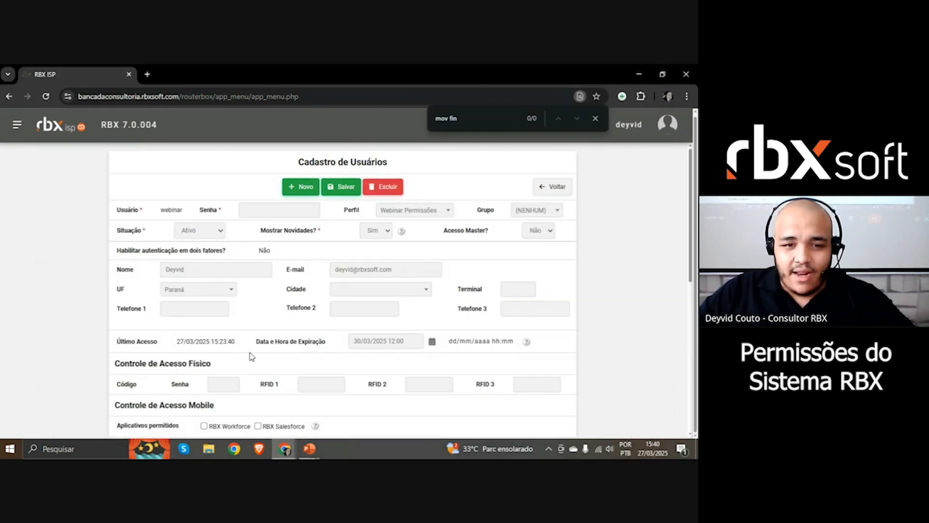
left_click(285, 450)
left_click(432, 408)
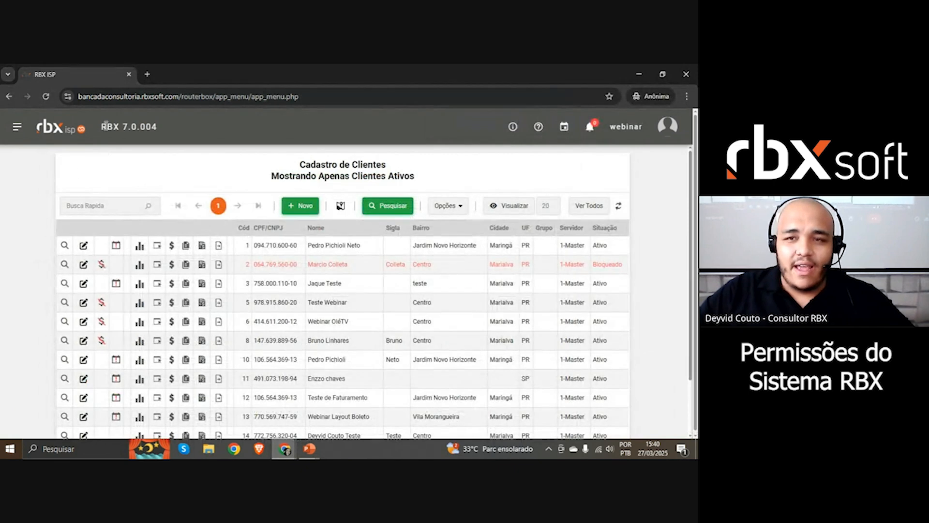
Switch to the administrator's RBX ISP window, search for perfis and open the Webinar Permissões user profile.
left_click(284, 449)
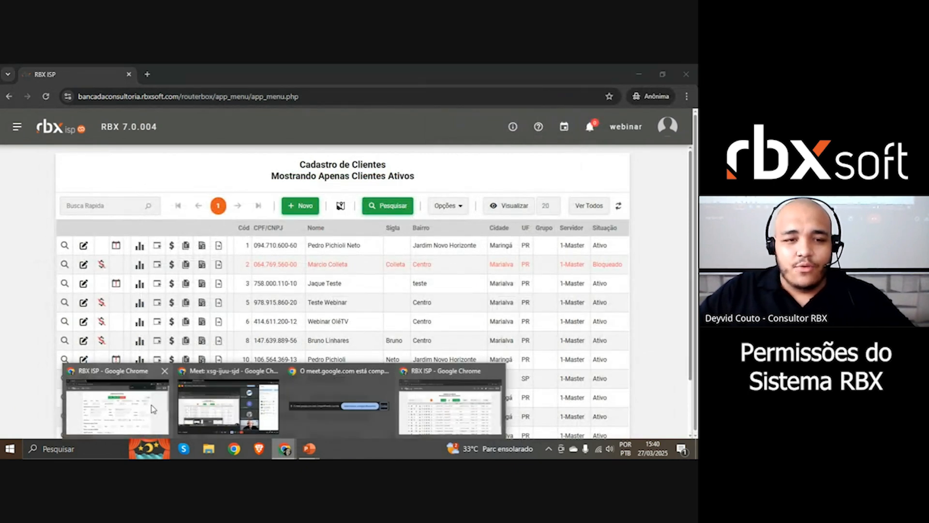
left_click(116, 408)
left_click(20, 125)
left_click(24, 124)
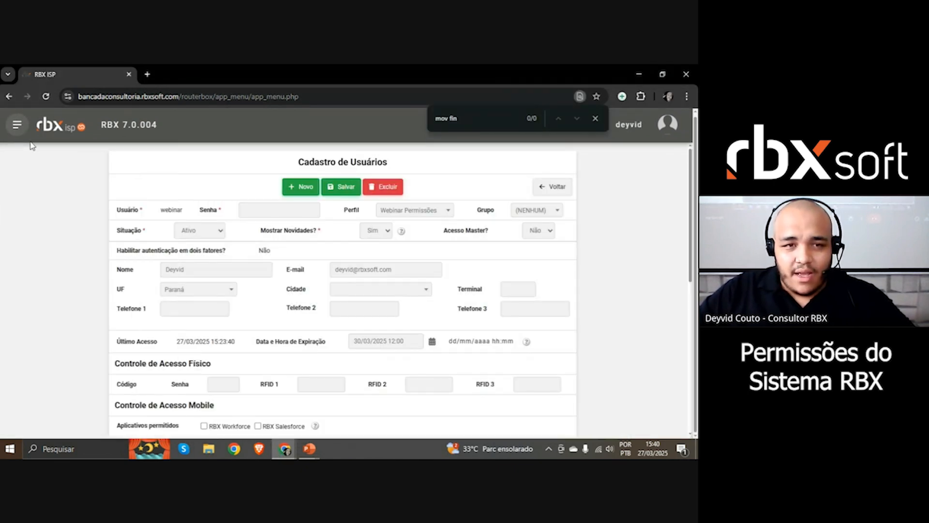
left_click(25, 125)
type("perfis")
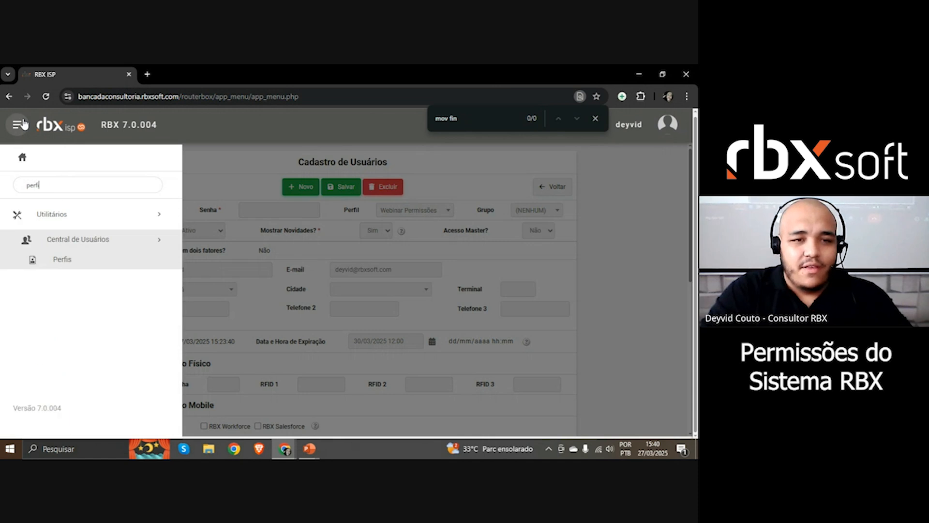
left_click(77, 257)
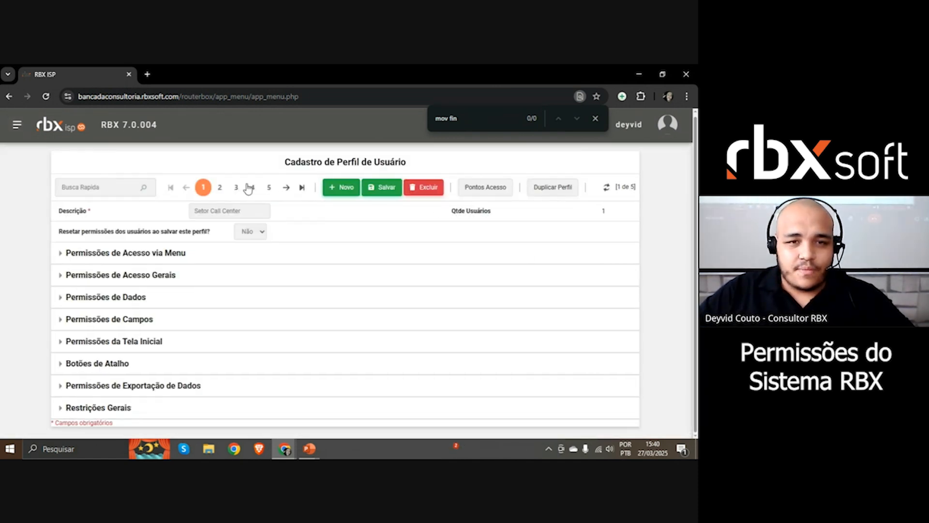
left_click(314, 186)
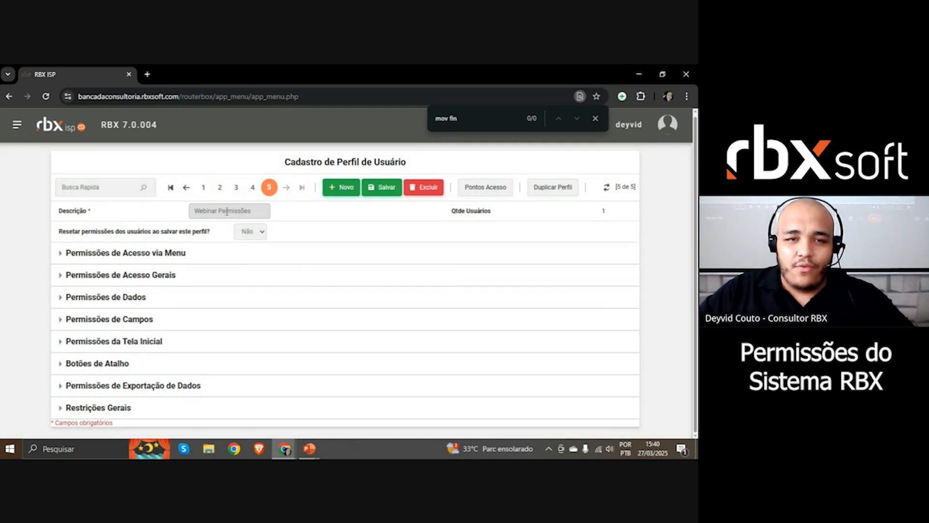
Enable all menu access permissions in the groups from Redes through Monitor, including Fiscal and Utilitários, and save the profile.
left_click(150, 254)
scroll(141, 262, "down", 15)
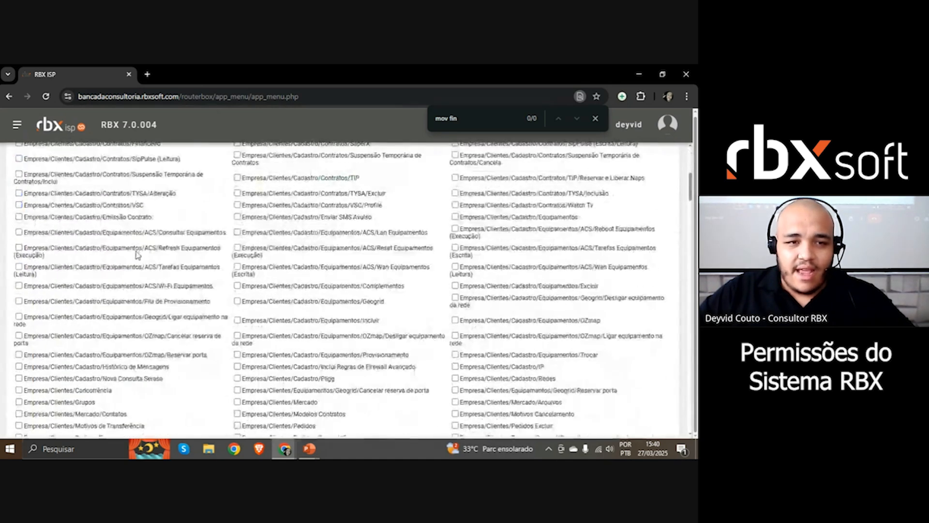
scroll(137, 264, "down", 10)
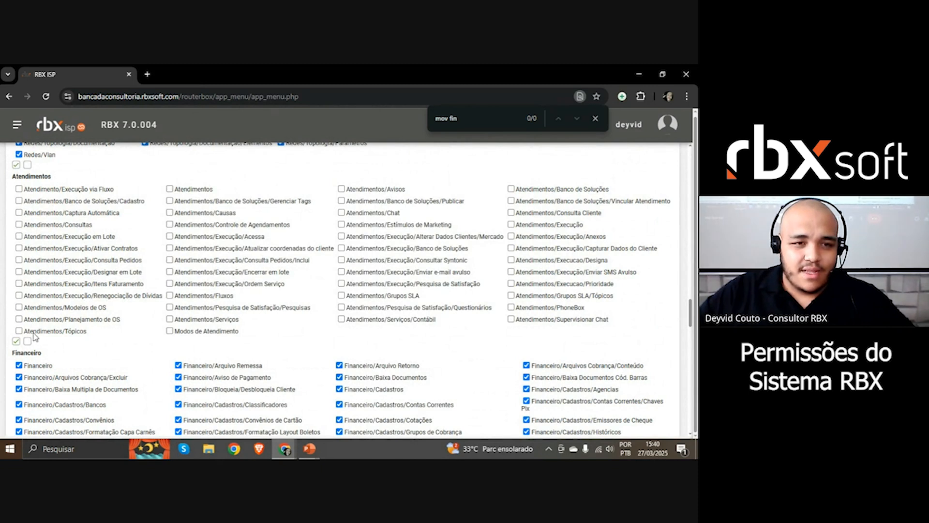
scroll(16, 344, "down", 15)
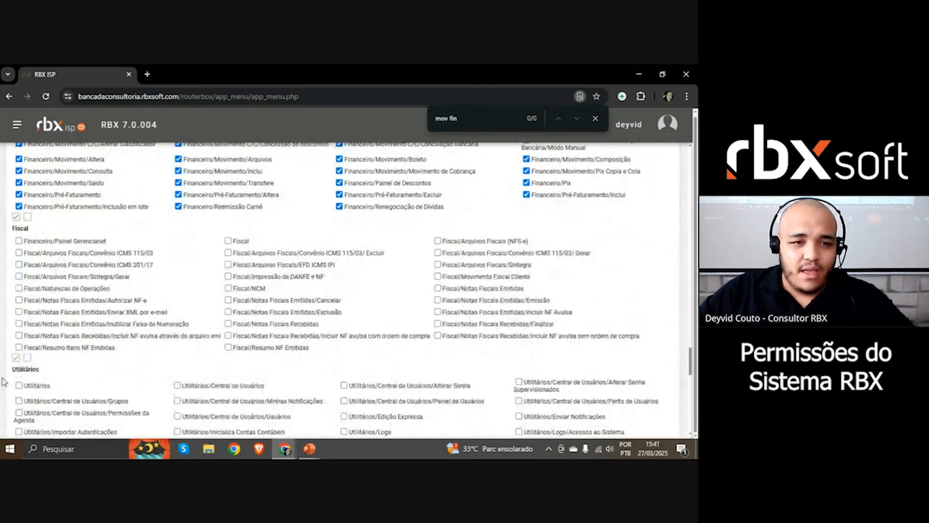
scroll(22, 359, "down", 15)
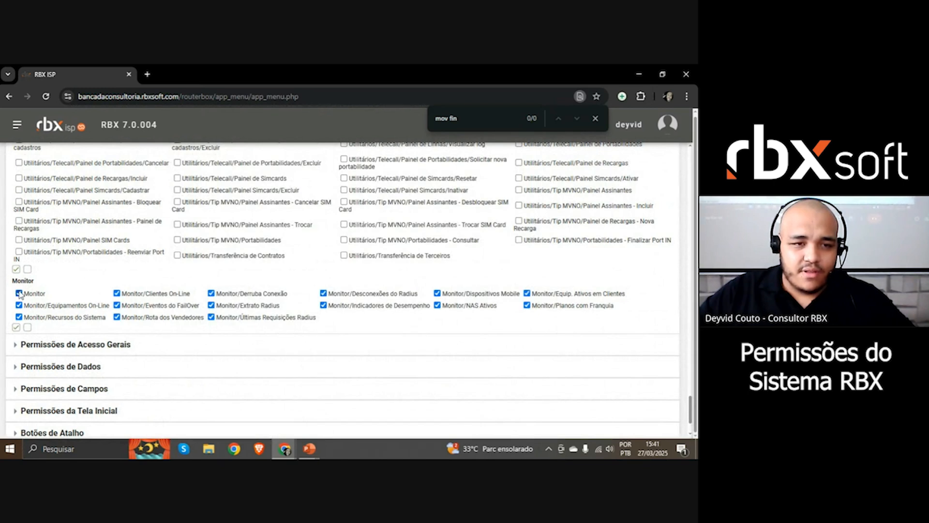
scroll(16, 272, "up", 15)
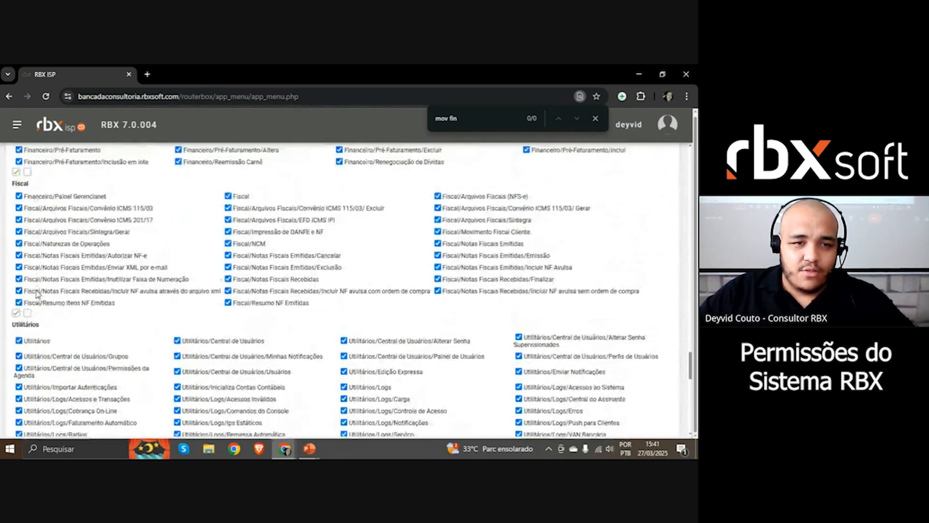
left_click_drag(691, 361, 682, 146)
left_click(369, 187)
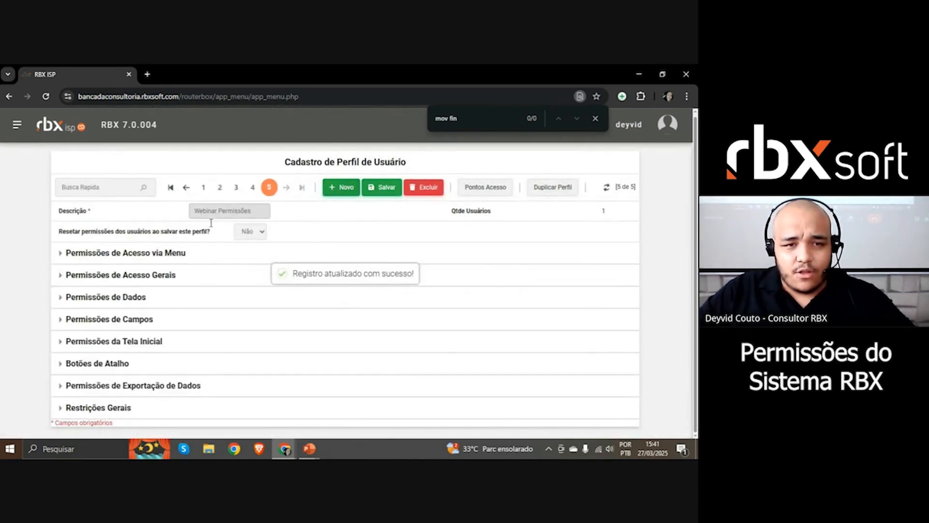
Enable every Empresa menu access permission in the Webinar Permissões profile and save the record.
left_click(143, 254)
scroll(96, 305, "down", 20)
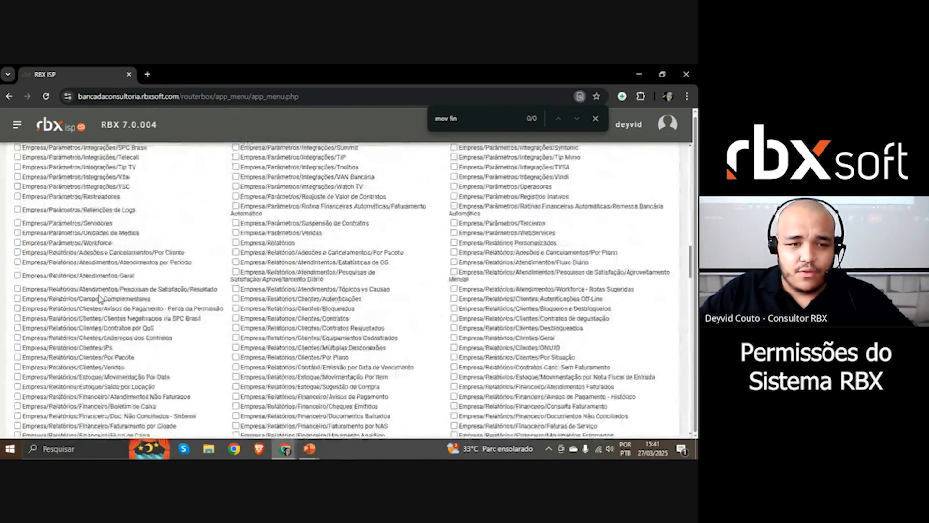
scroll(68, 284, "up", 3)
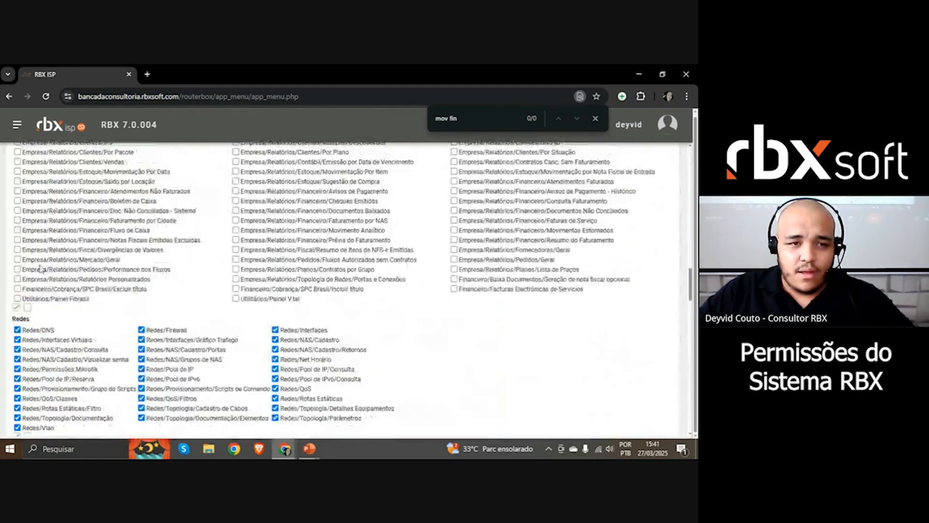
left_click(19, 306)
scroll(102, 303, "up", 15)
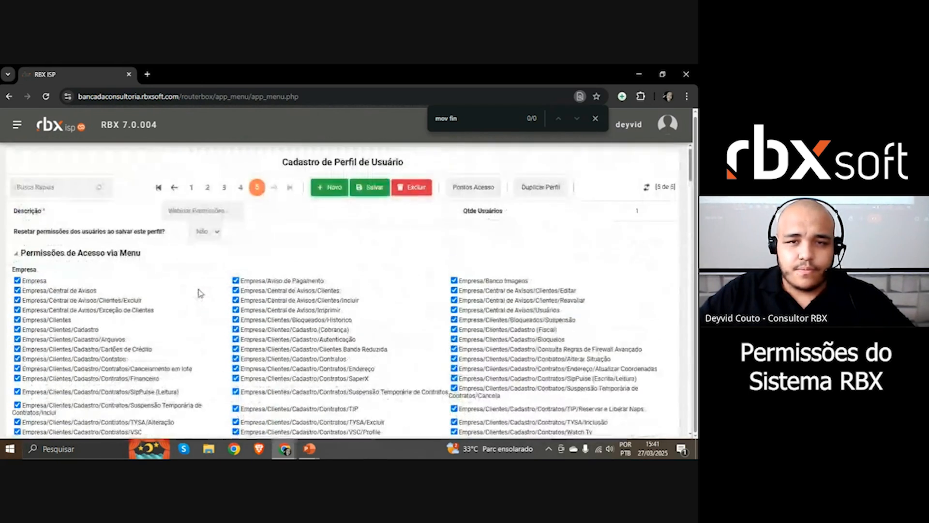
left_click(367, 184)
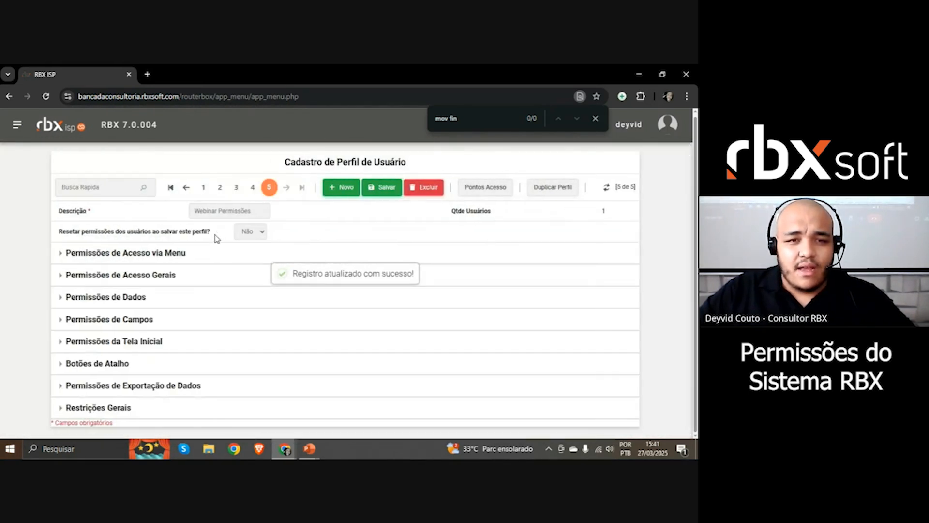
Set the option for resetting user permissions on saving the profile to Sim and save the Webinar Permissões profile.
left_click(247, 232)
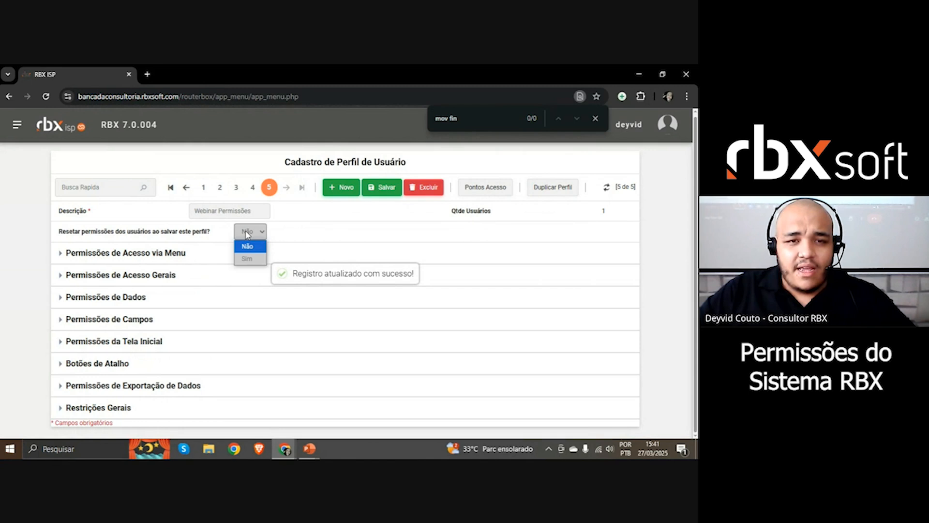
left_click(195, 240)
left_click(142, 262)
left_click(192, 232)
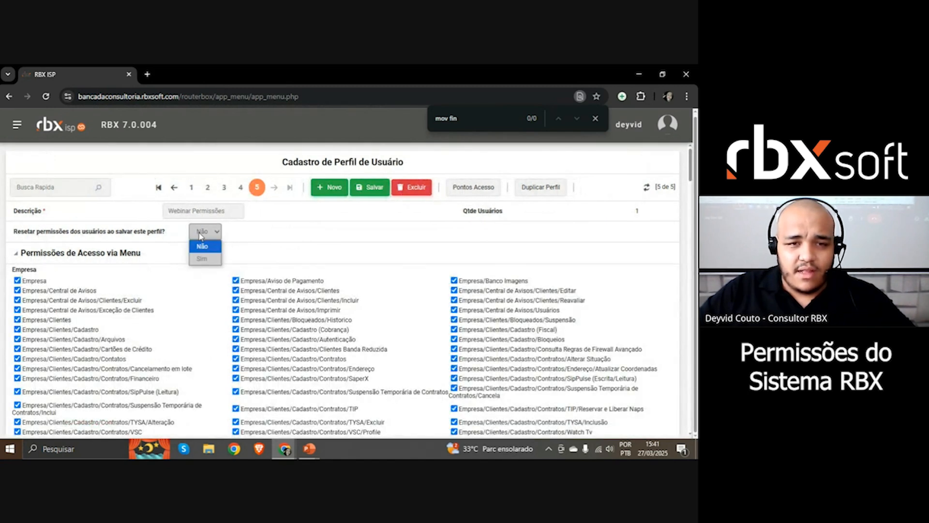
left_click(201, 258)
left_click(381, 185)
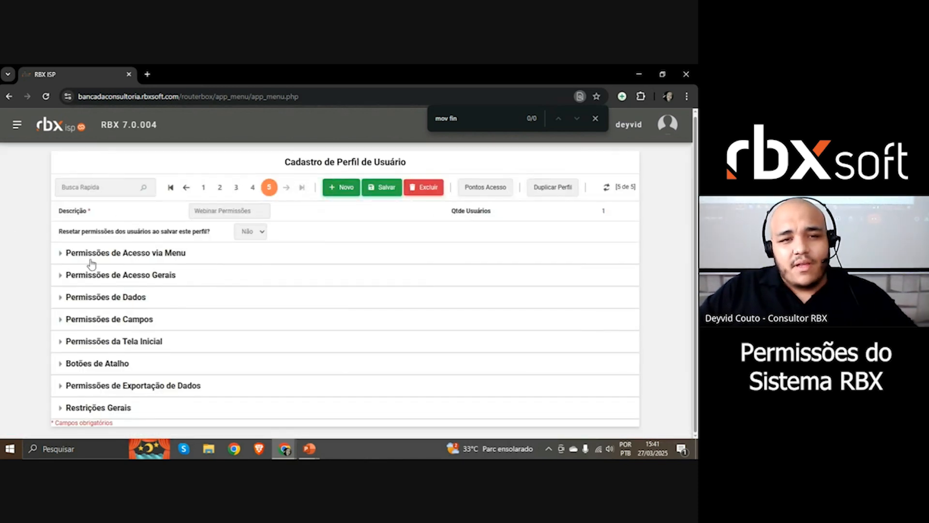
left_click_drag(84, 231, 180, 241)
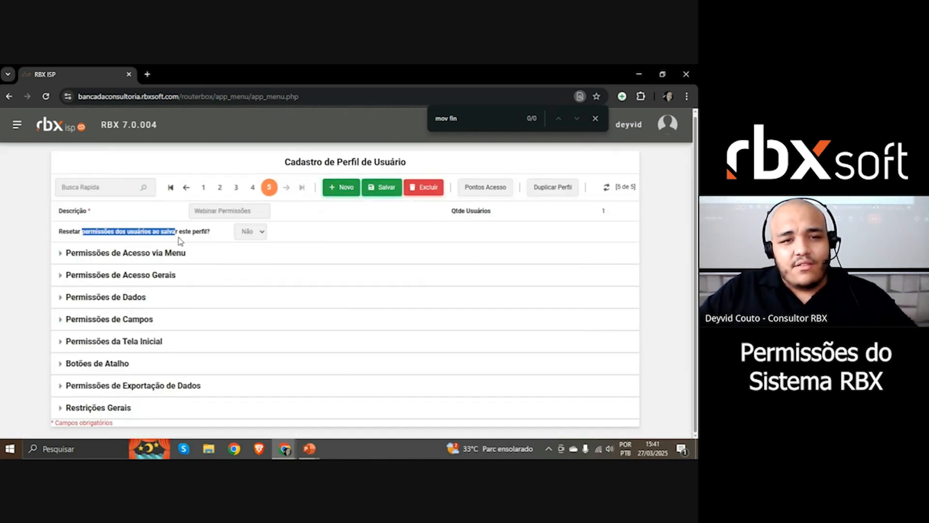
left_click(213, 237)
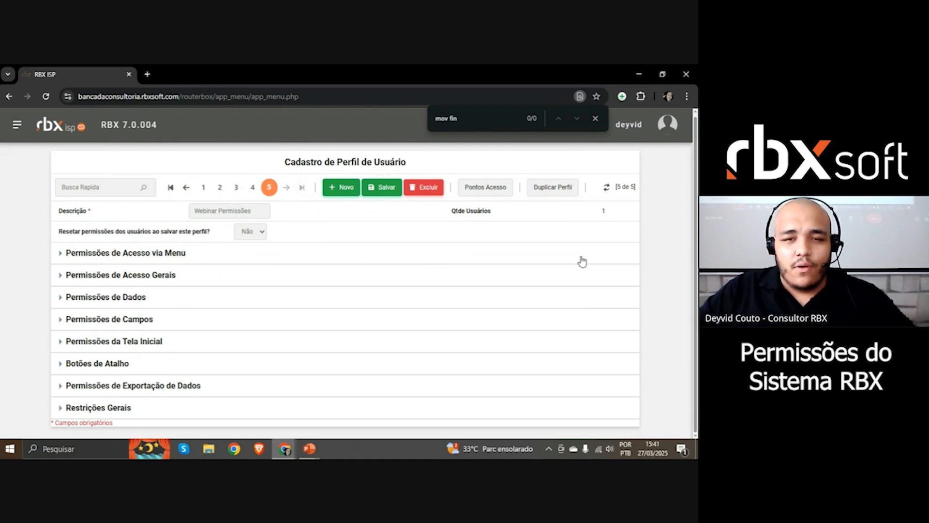
Switch to the webinar user's RBX ISP window, log out and log back in as webinar with the account password.
key("alt+Tab")
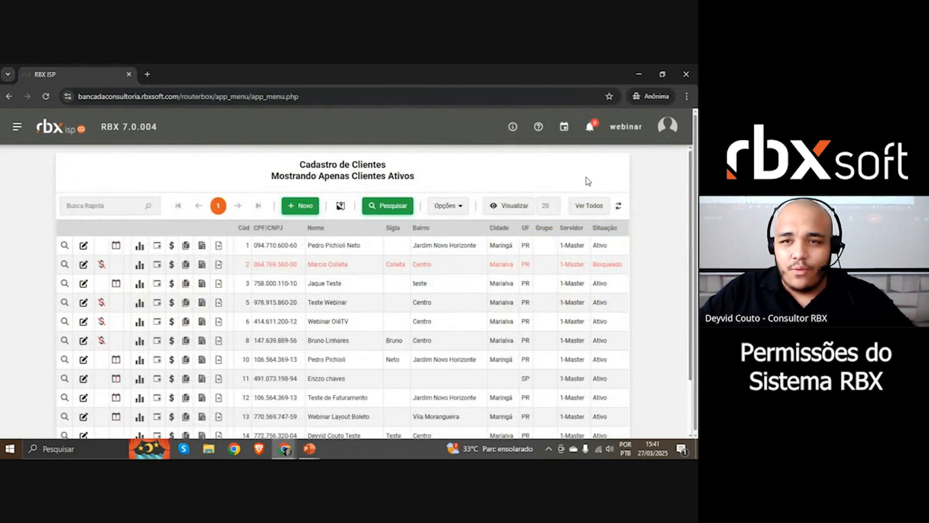
left_click(672, 140)
left_click(607, 235)
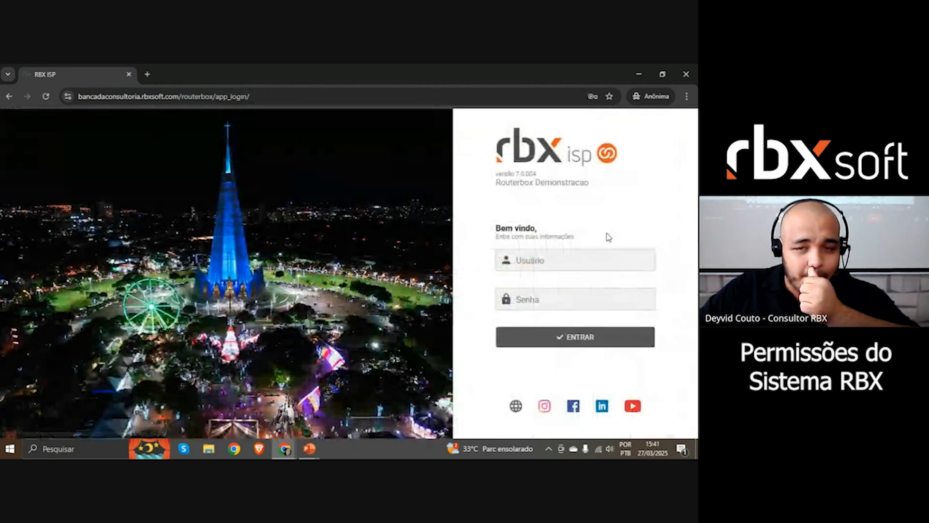
left_click(599, 250)
type("webinar")
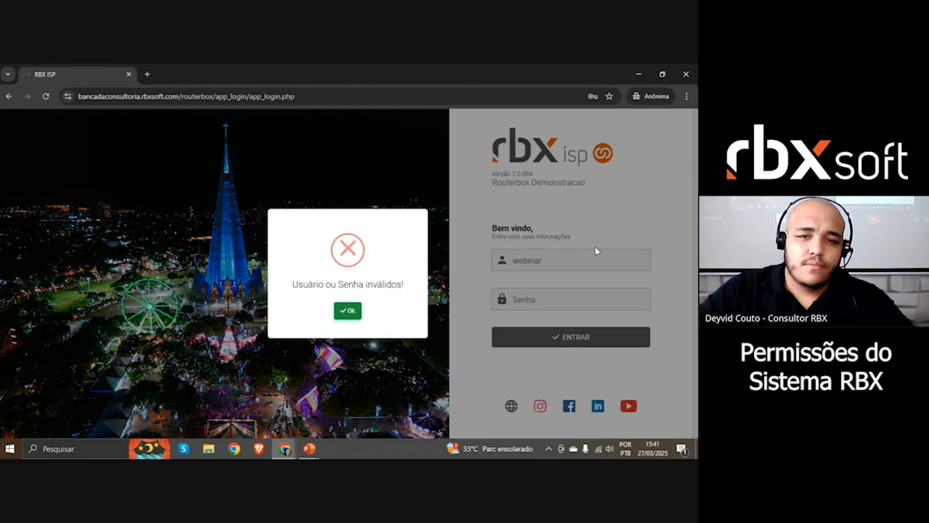
key("Return")
key("Tab")
key("Tab")
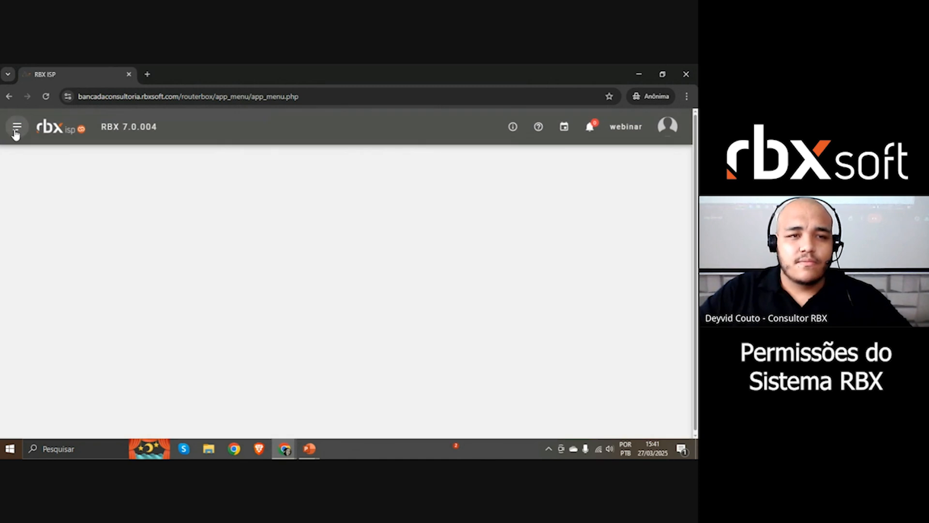
Open the customer register under Empresa > Clientes and examine the record actions available to the webinar user.
left_click(17, 128)
left_click(70, 213)
left_click(77, 241)
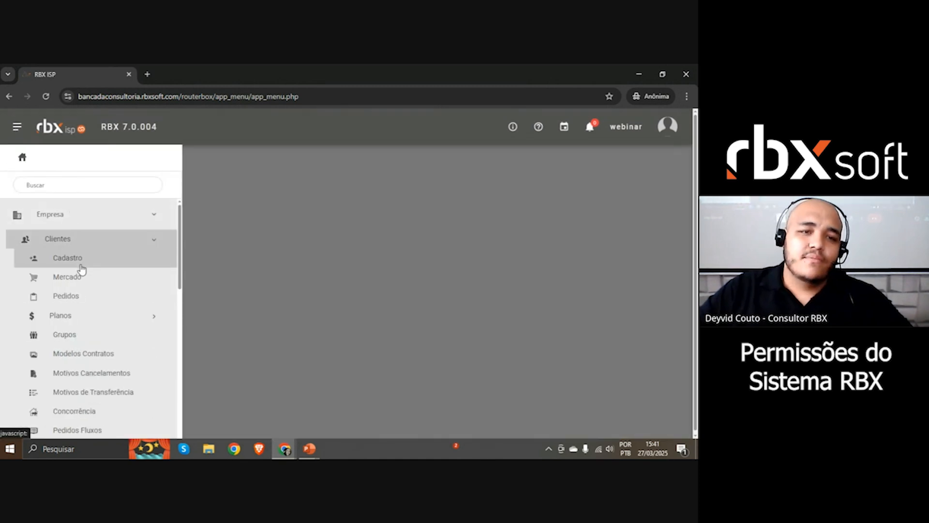
left_click(79, 259)
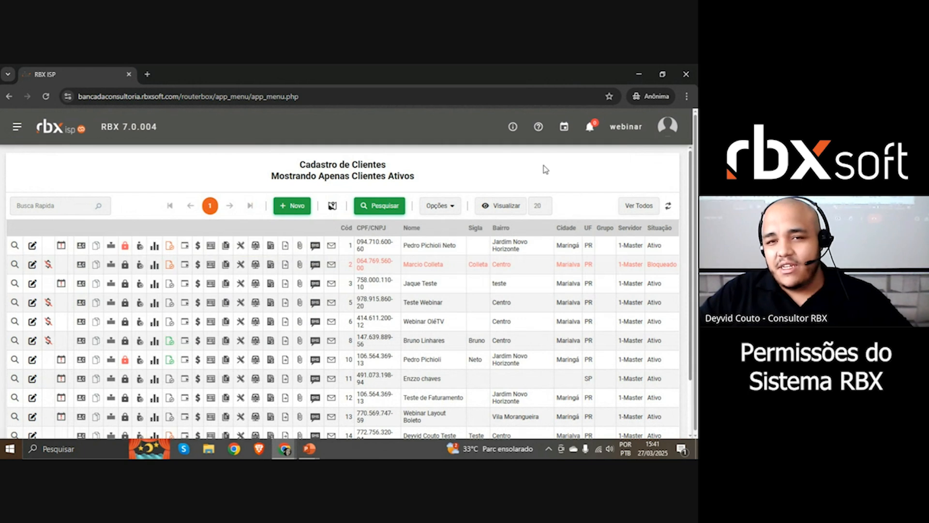
left_click_drag(376, 179, 257, 162)
left_click(296, 168)
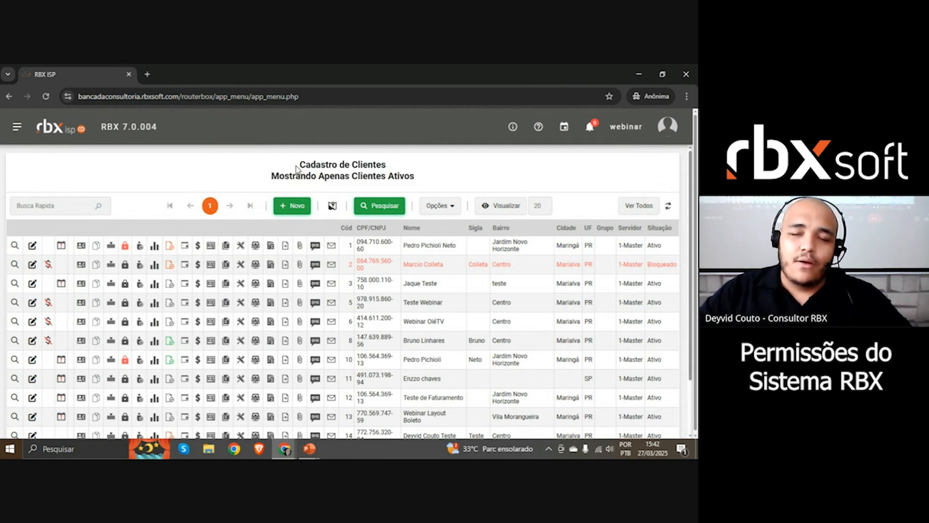
double_click(366, 162)
left_click_drag(421, 181, 270, 166)
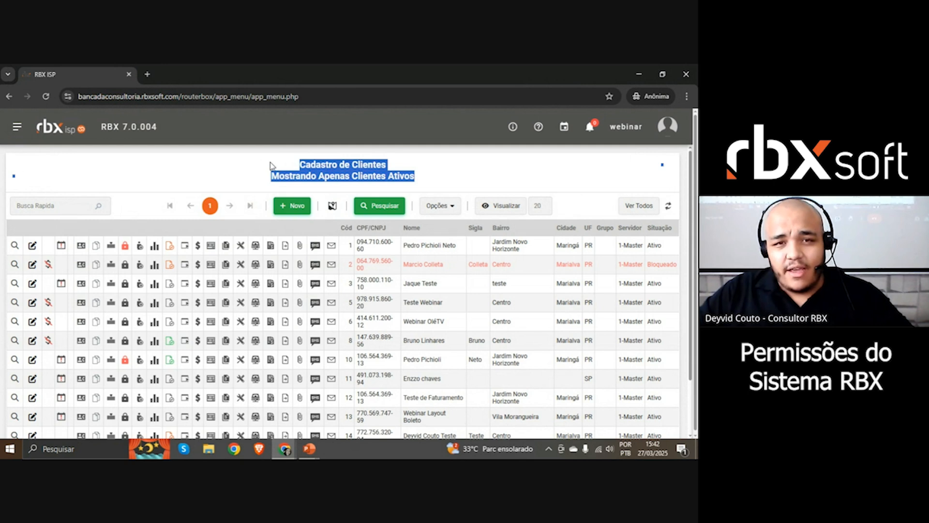
left_click(303, 160)
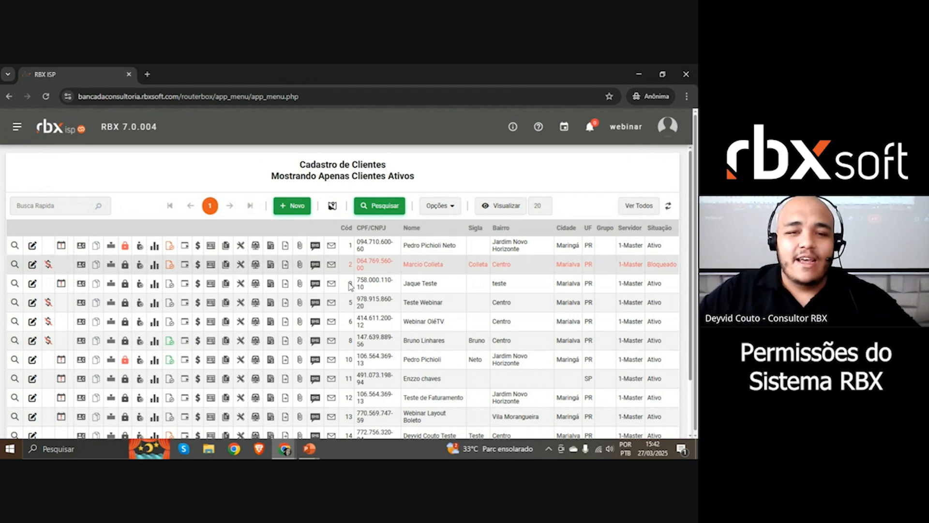
Switch to the PowerPoint slide show and advance from the Demais Permissões slide to the closing slide.
left_click(310, 449)
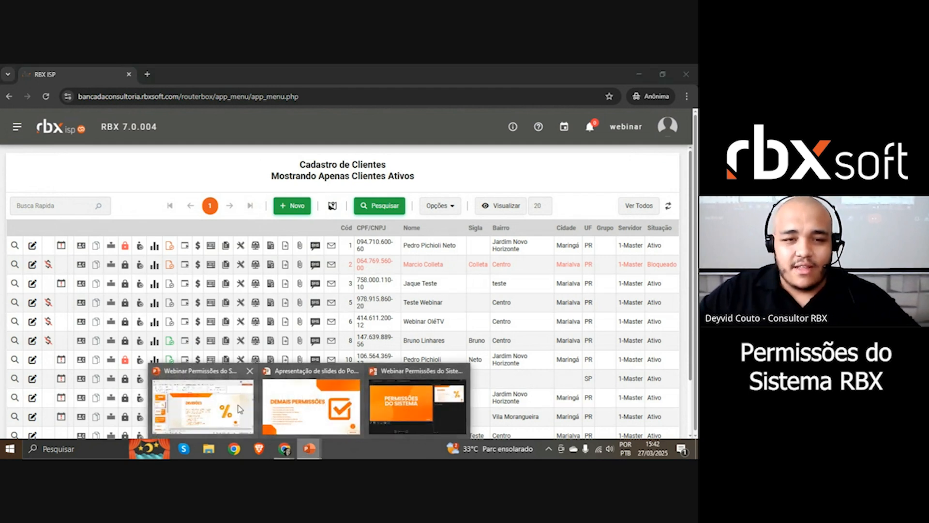
left_click(311, 407)
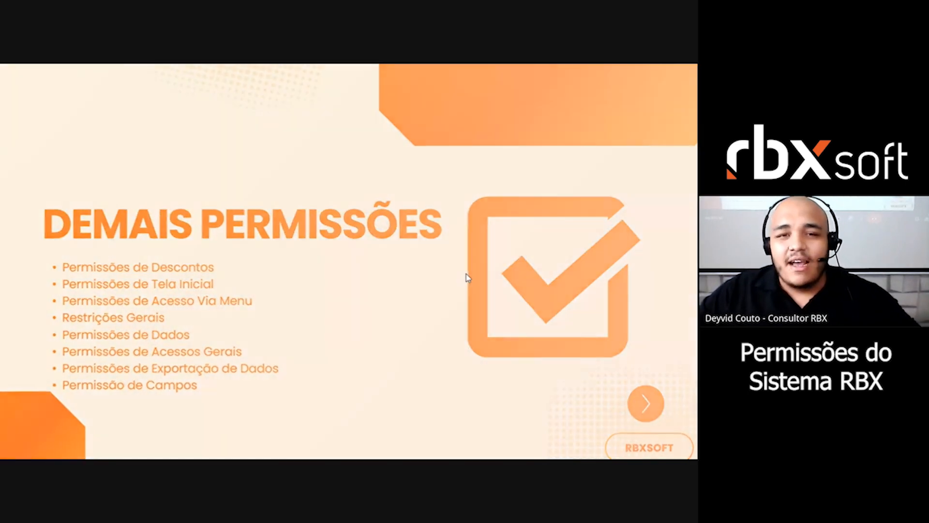
left_click(467, 277)
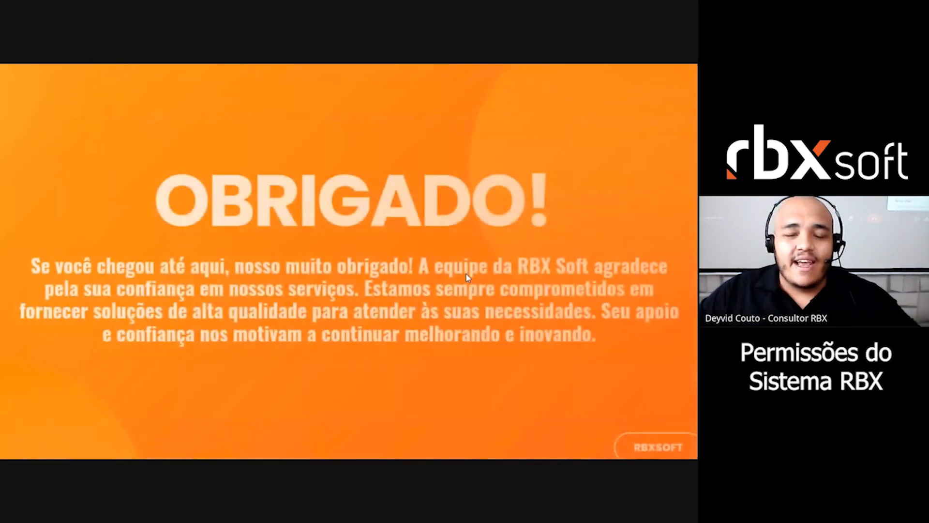